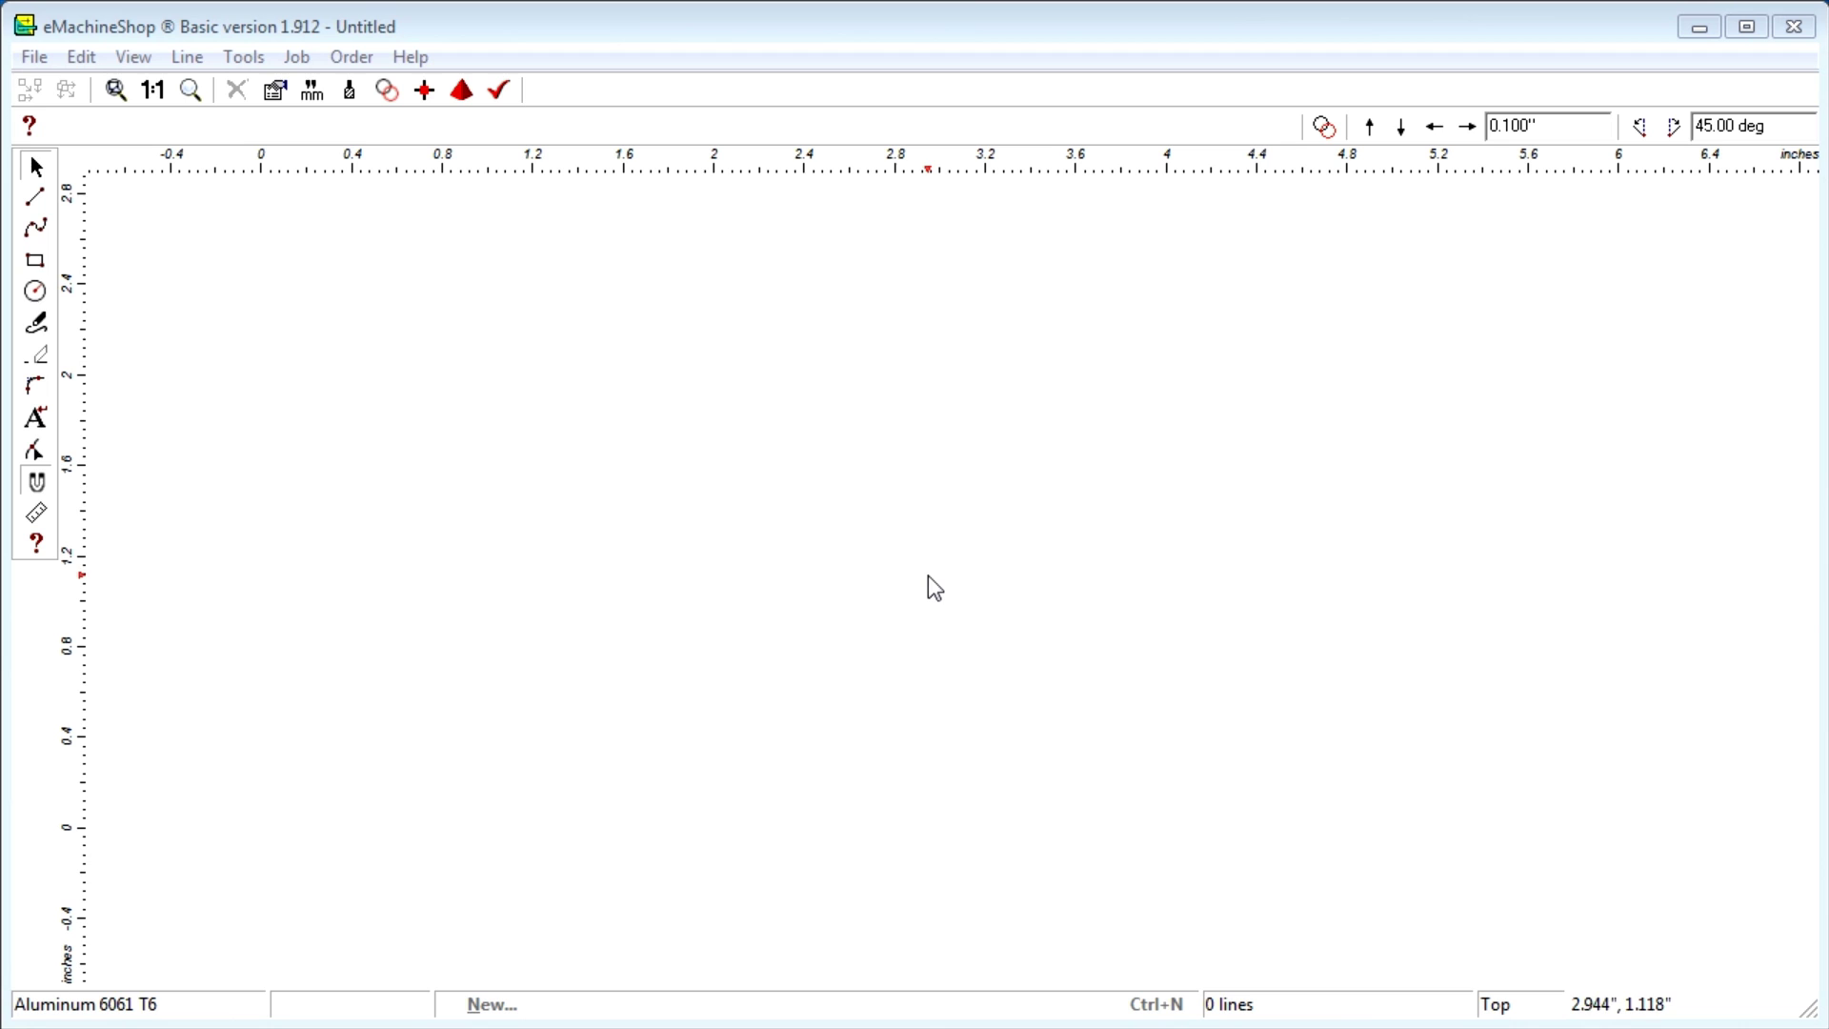
Draw the plate's outline as a rectangle 6 inches wide and 2 inches high, with the move distance at 0.100 inch
click(32, 263)
drag(279, 383, 1545, 802)
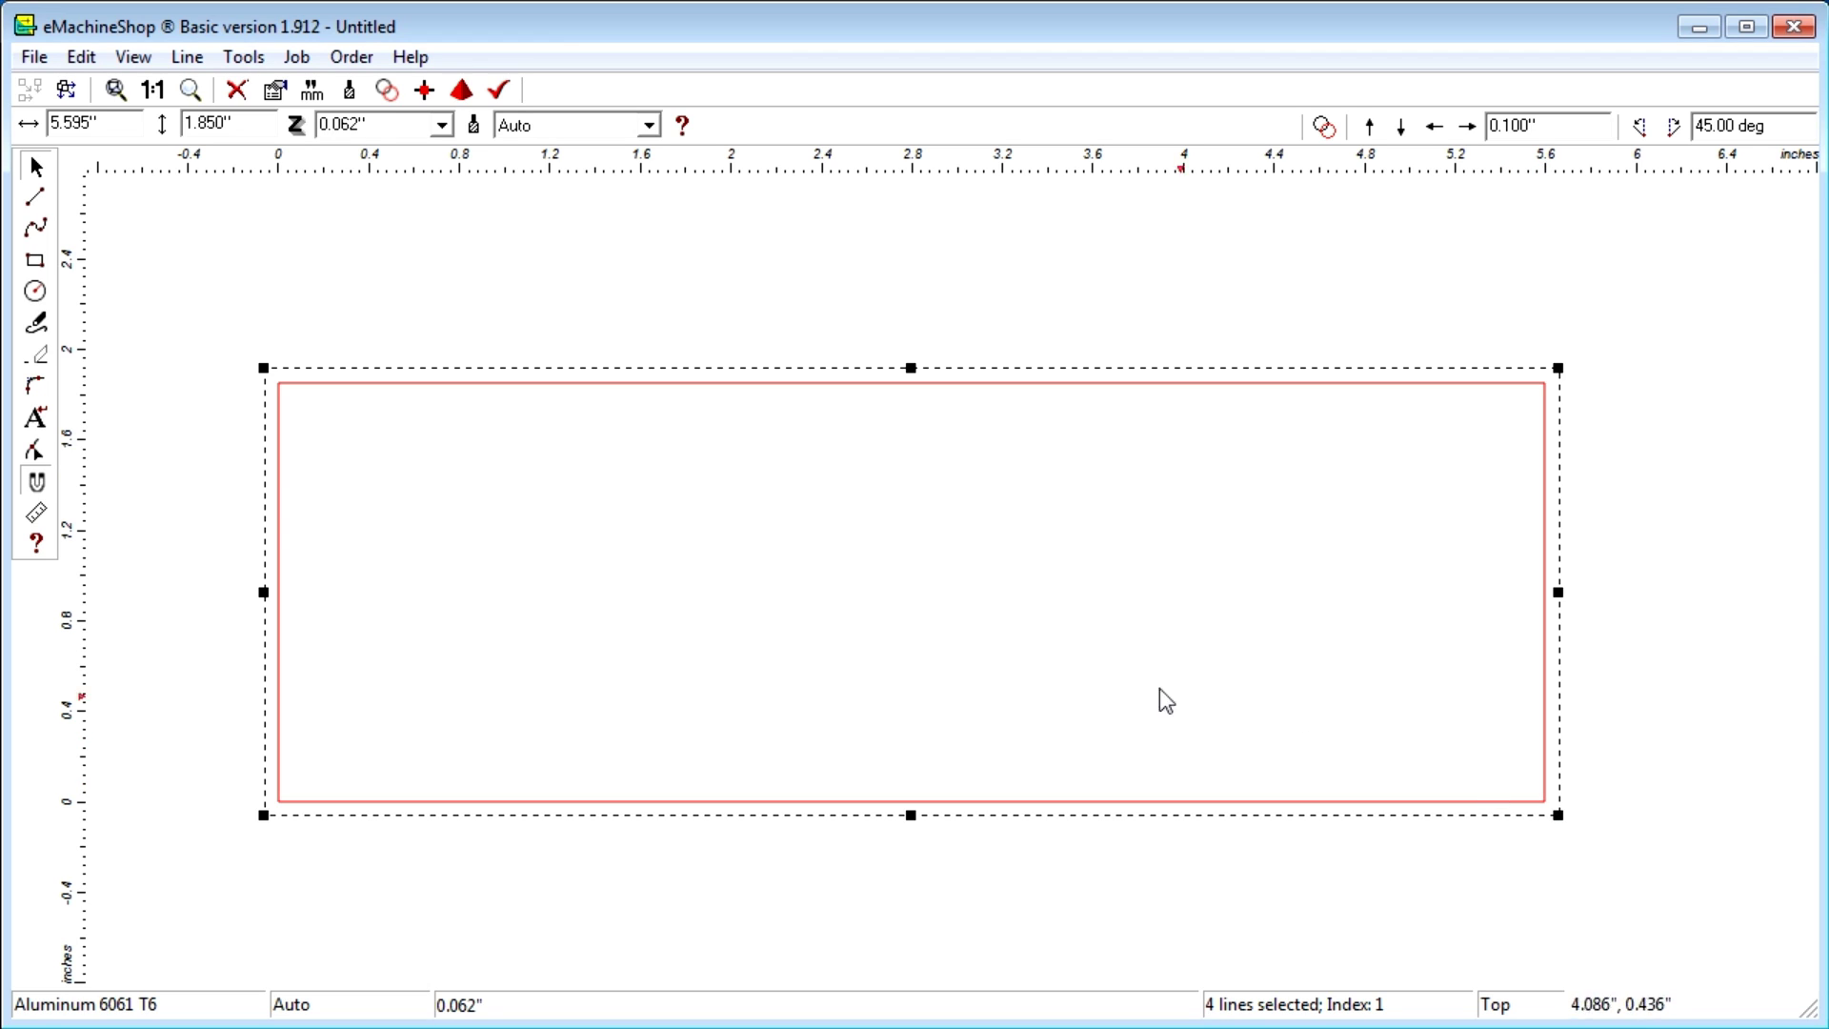
click(209, 123)
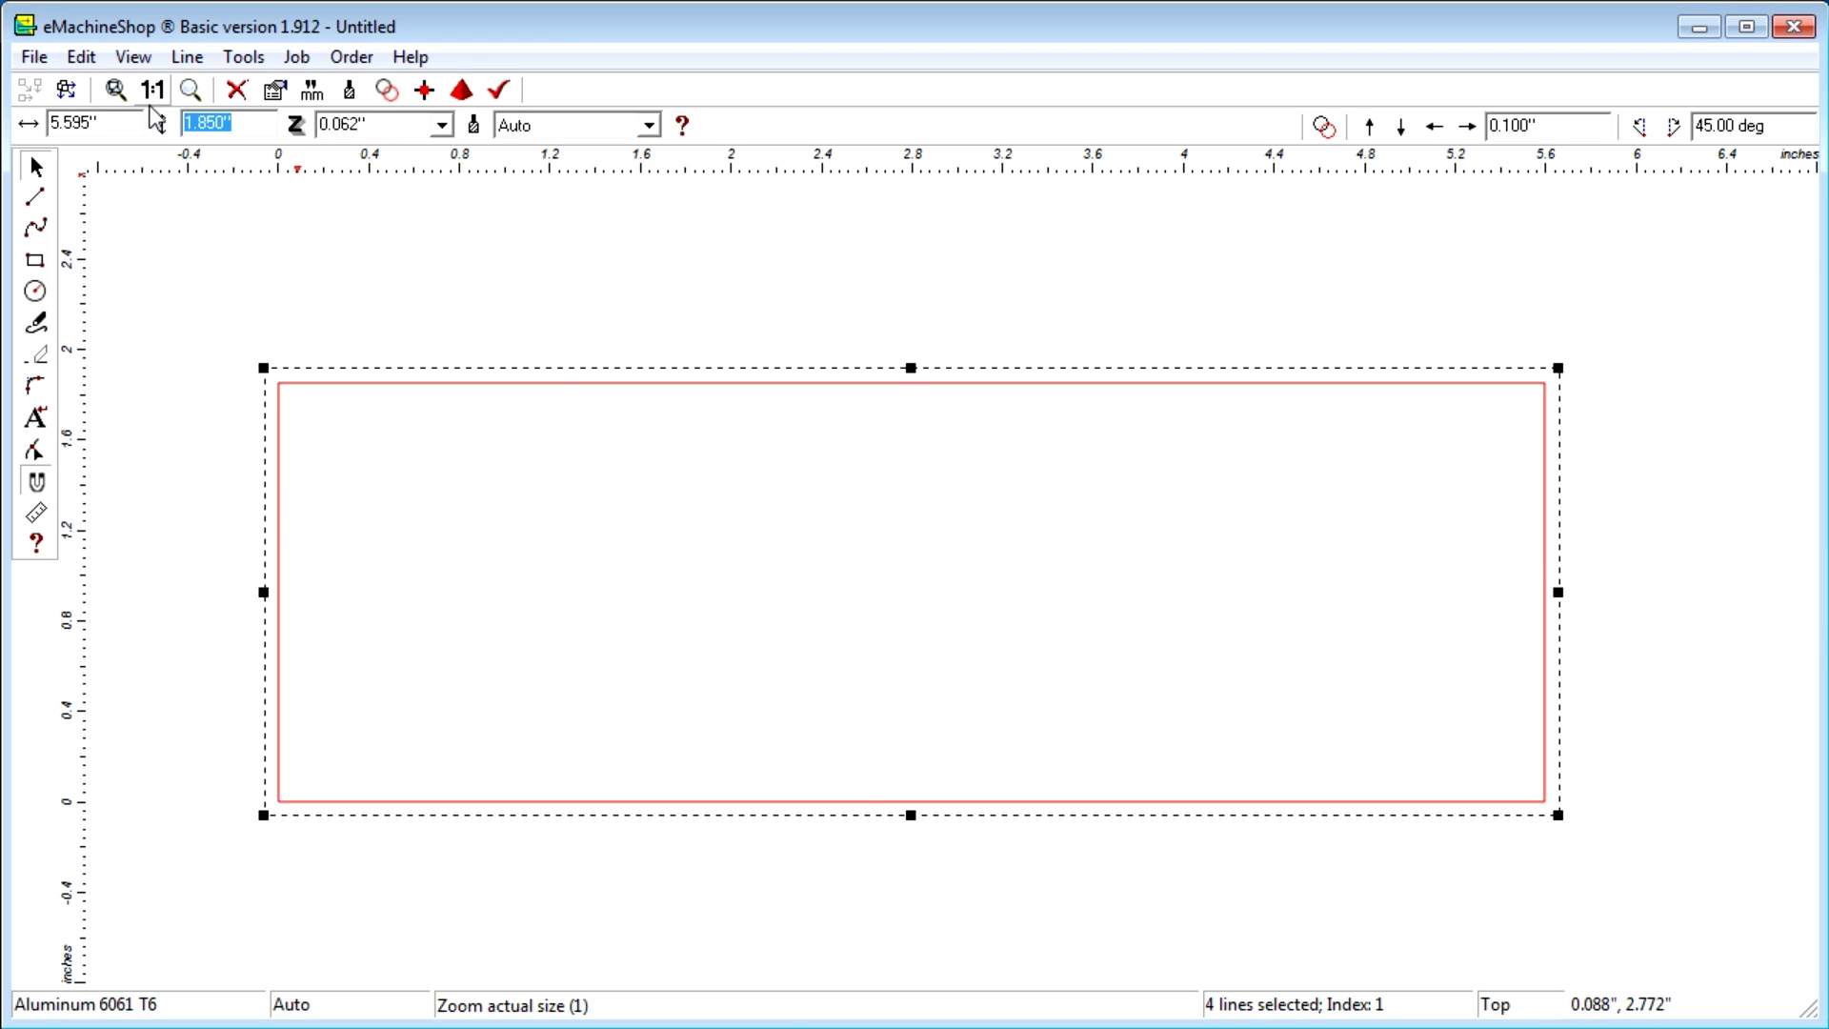
text(2)
key(Return)
drag(95, 123, 76, 123)
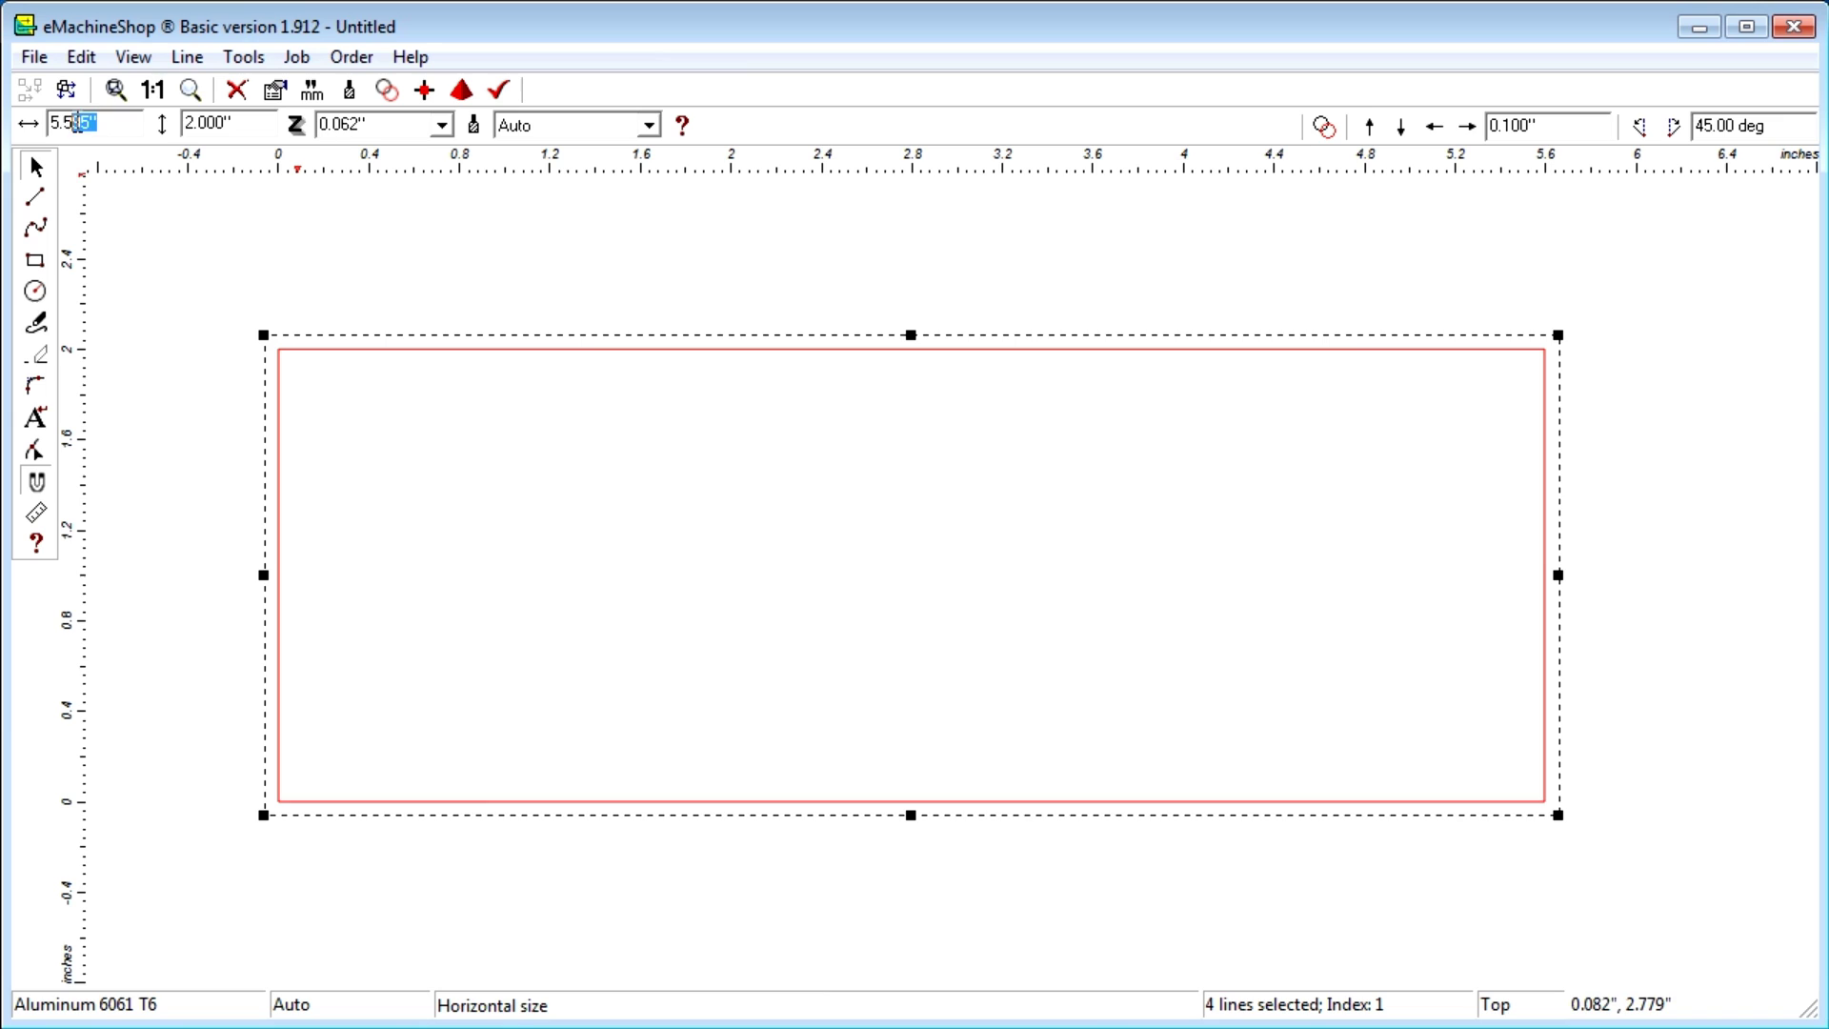
text(6.)
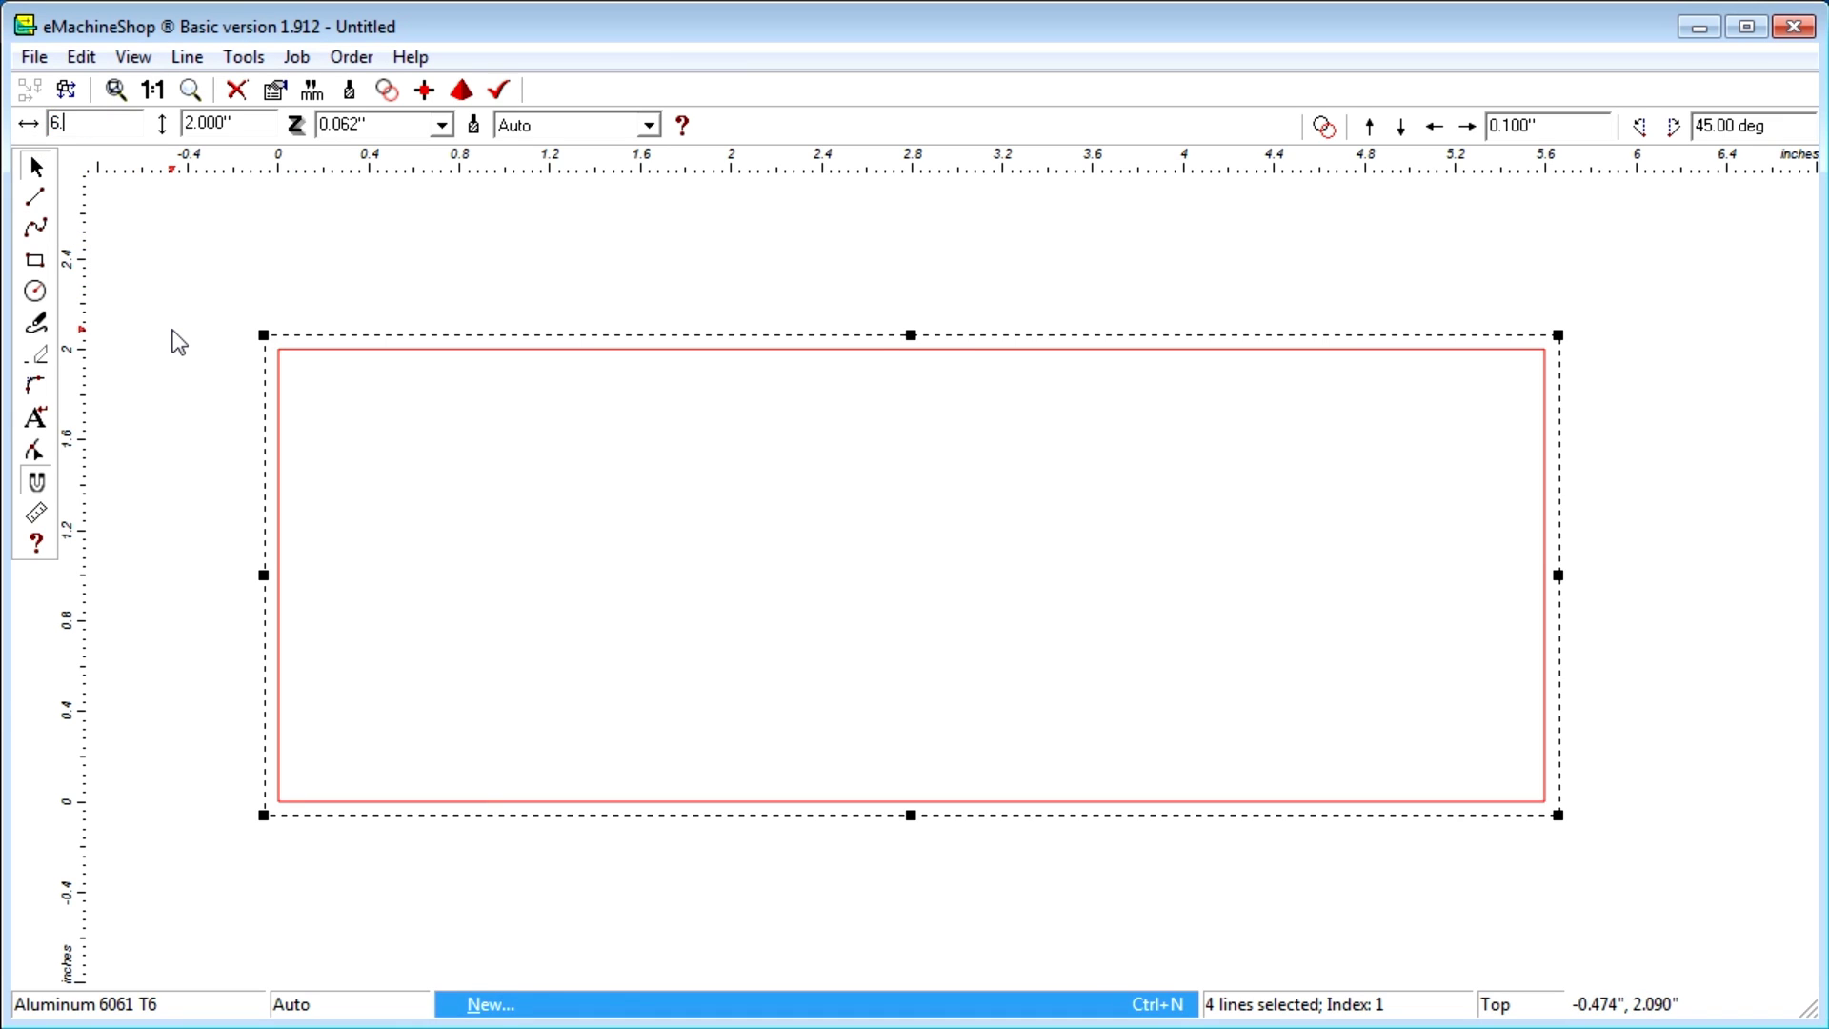
key(Return)
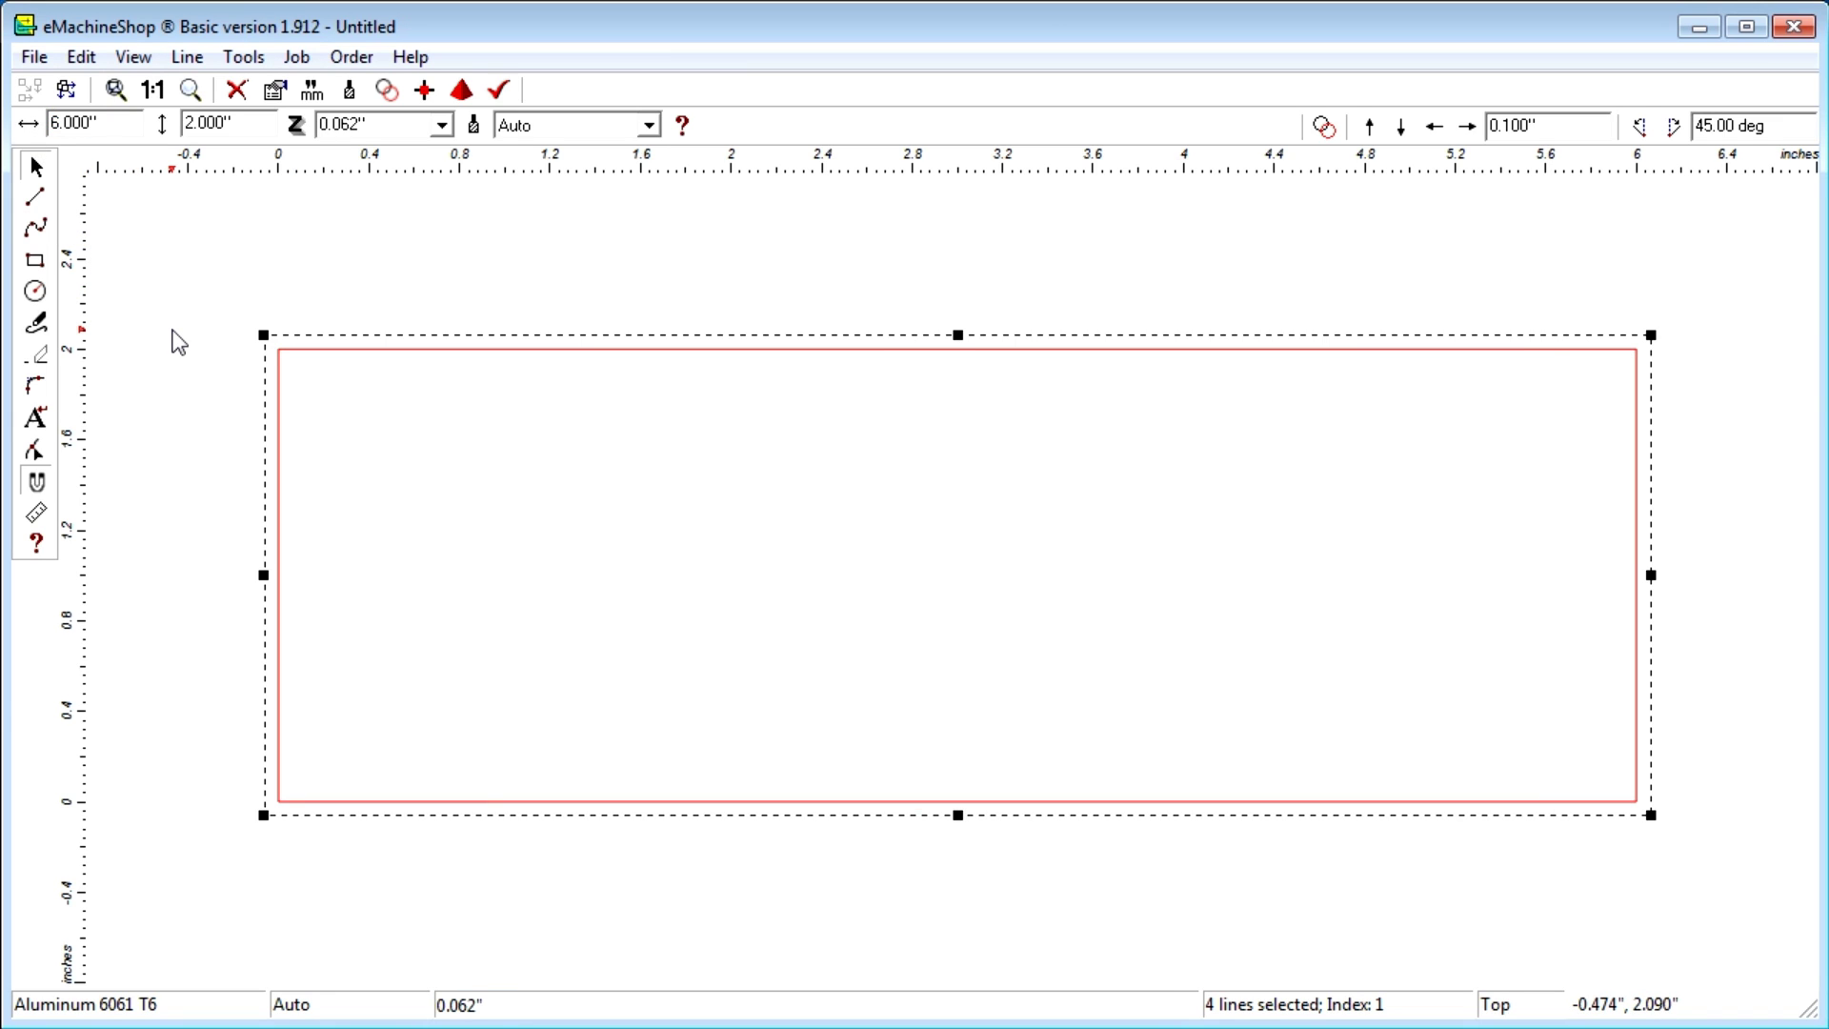
click(114, 91)
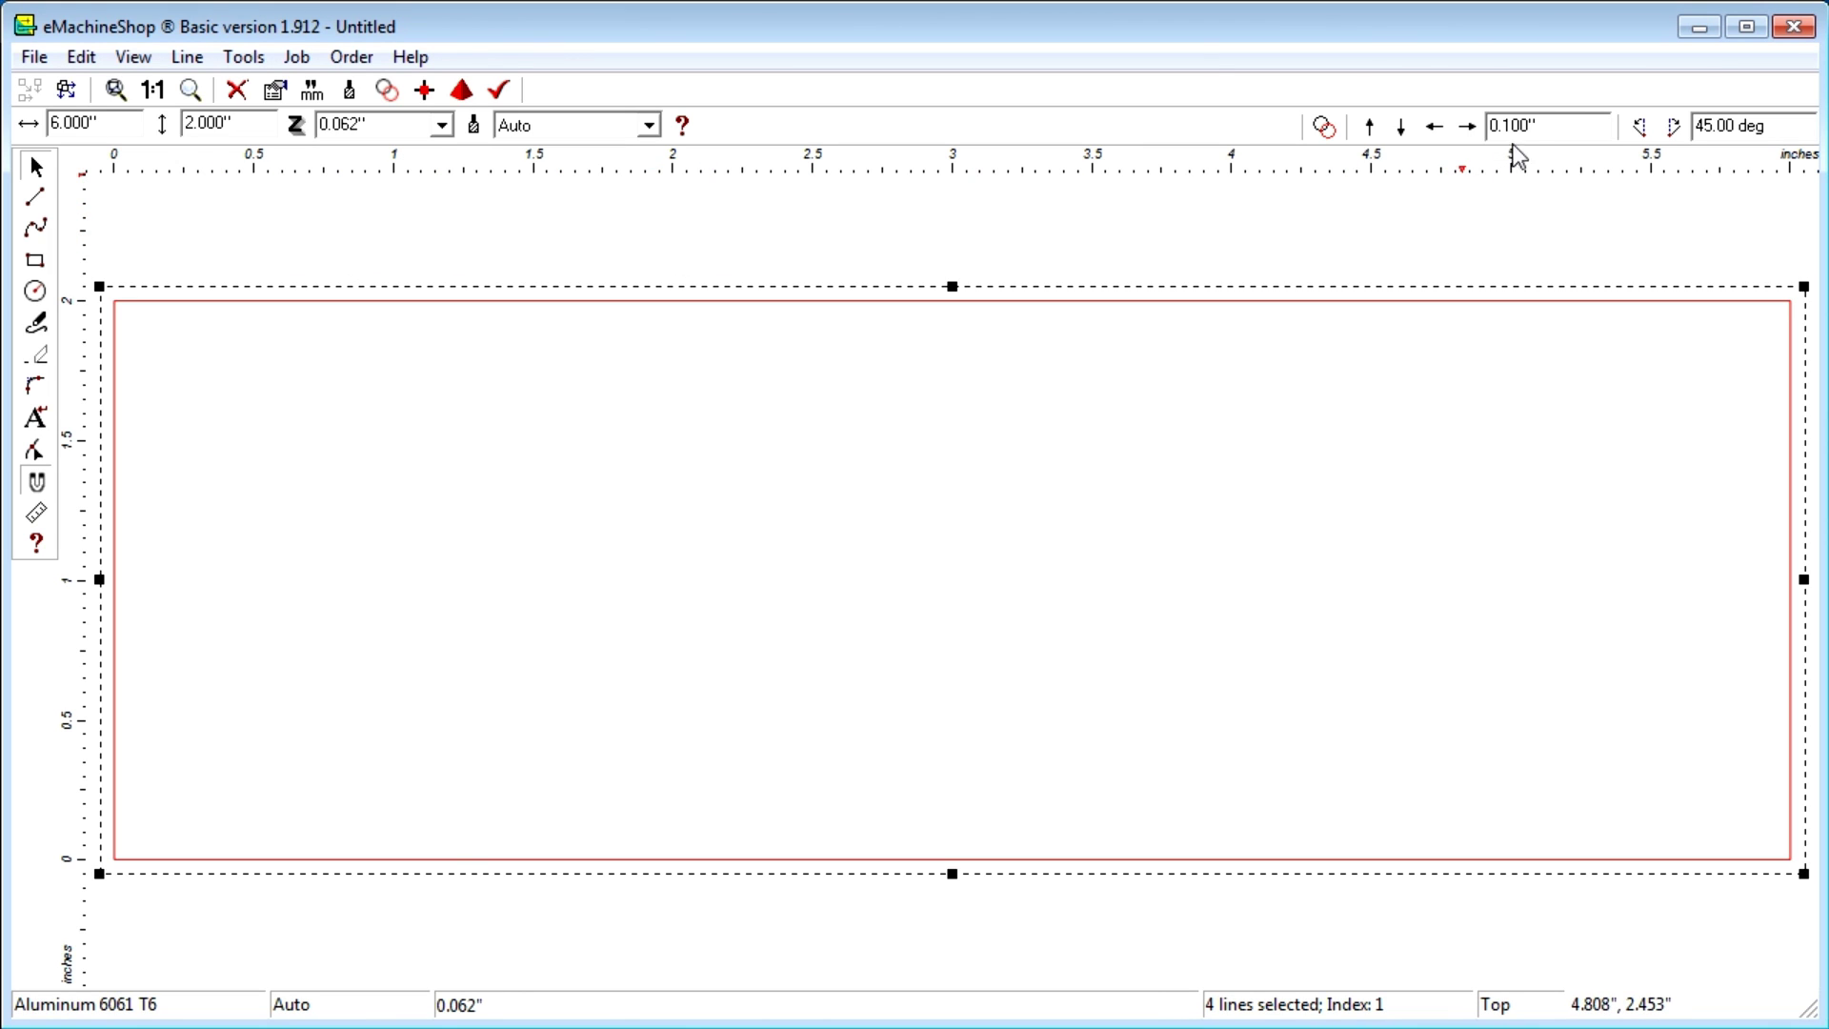
click(1534, 125)
text(.)
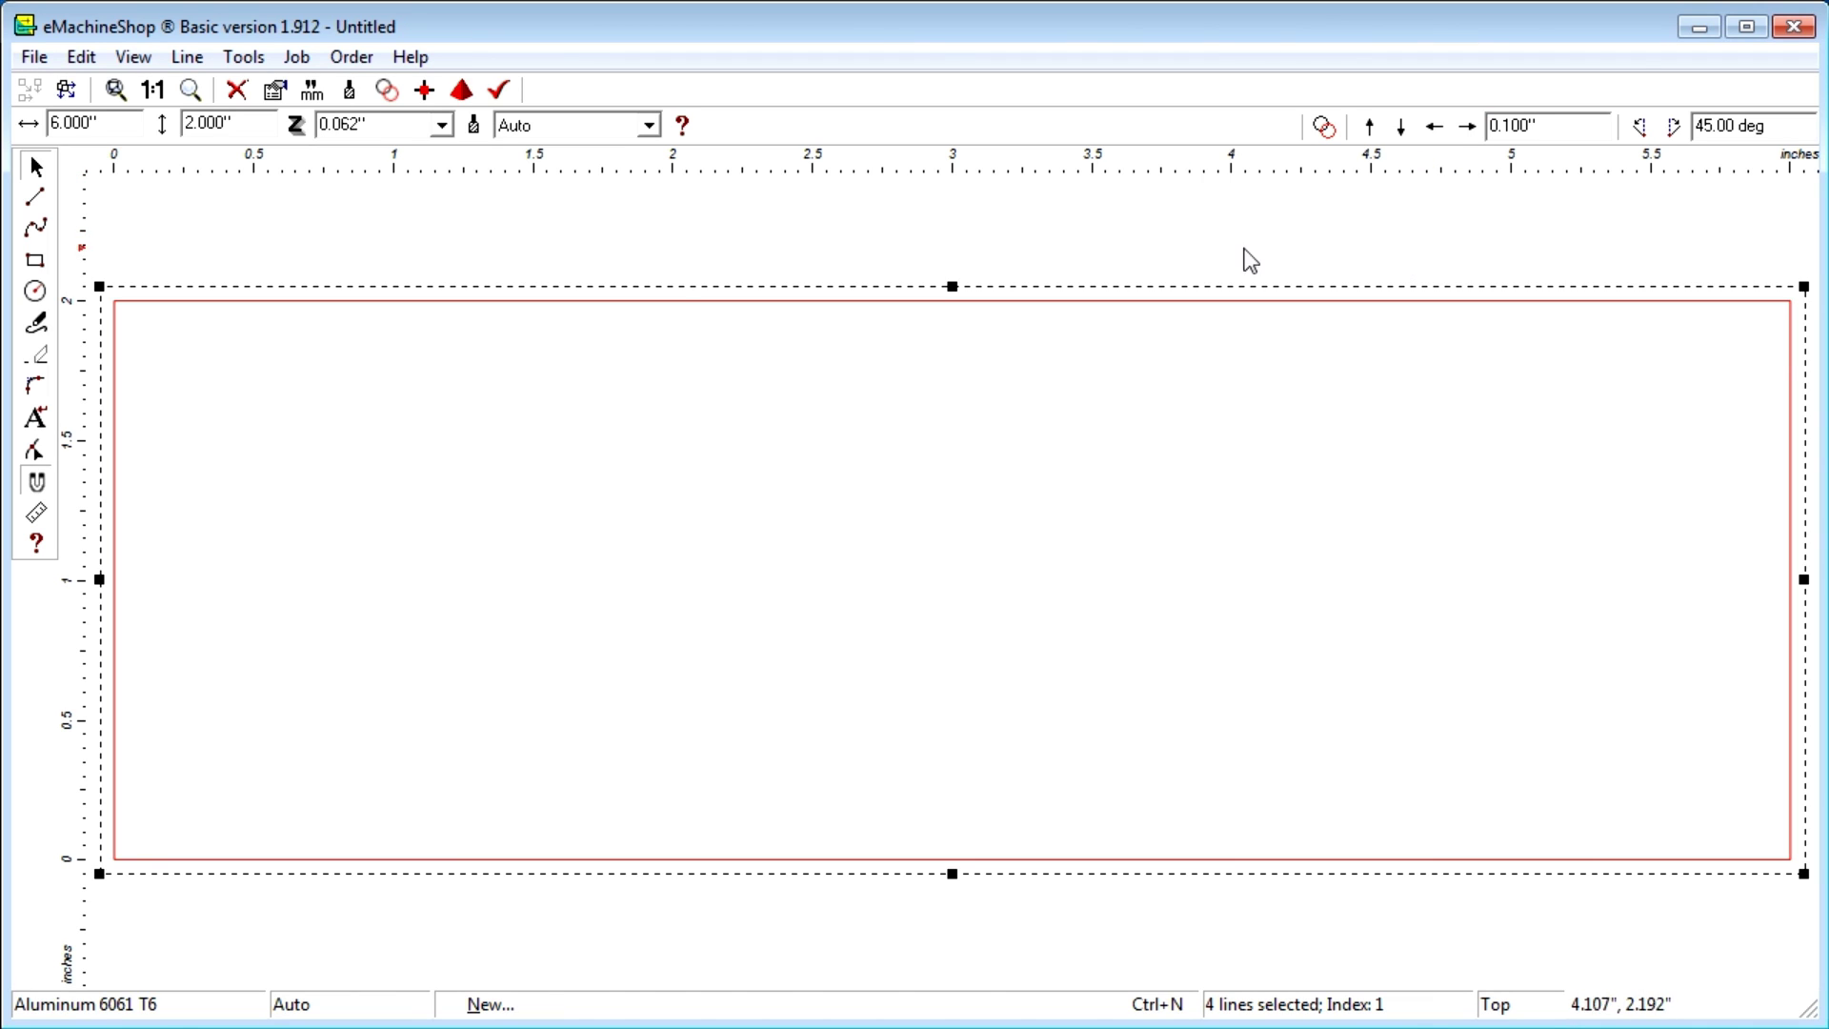
Draw a circular hole inside the plate outline, with a 0.15 inch diameter and the depth set to Air Inside
click(42, 292)
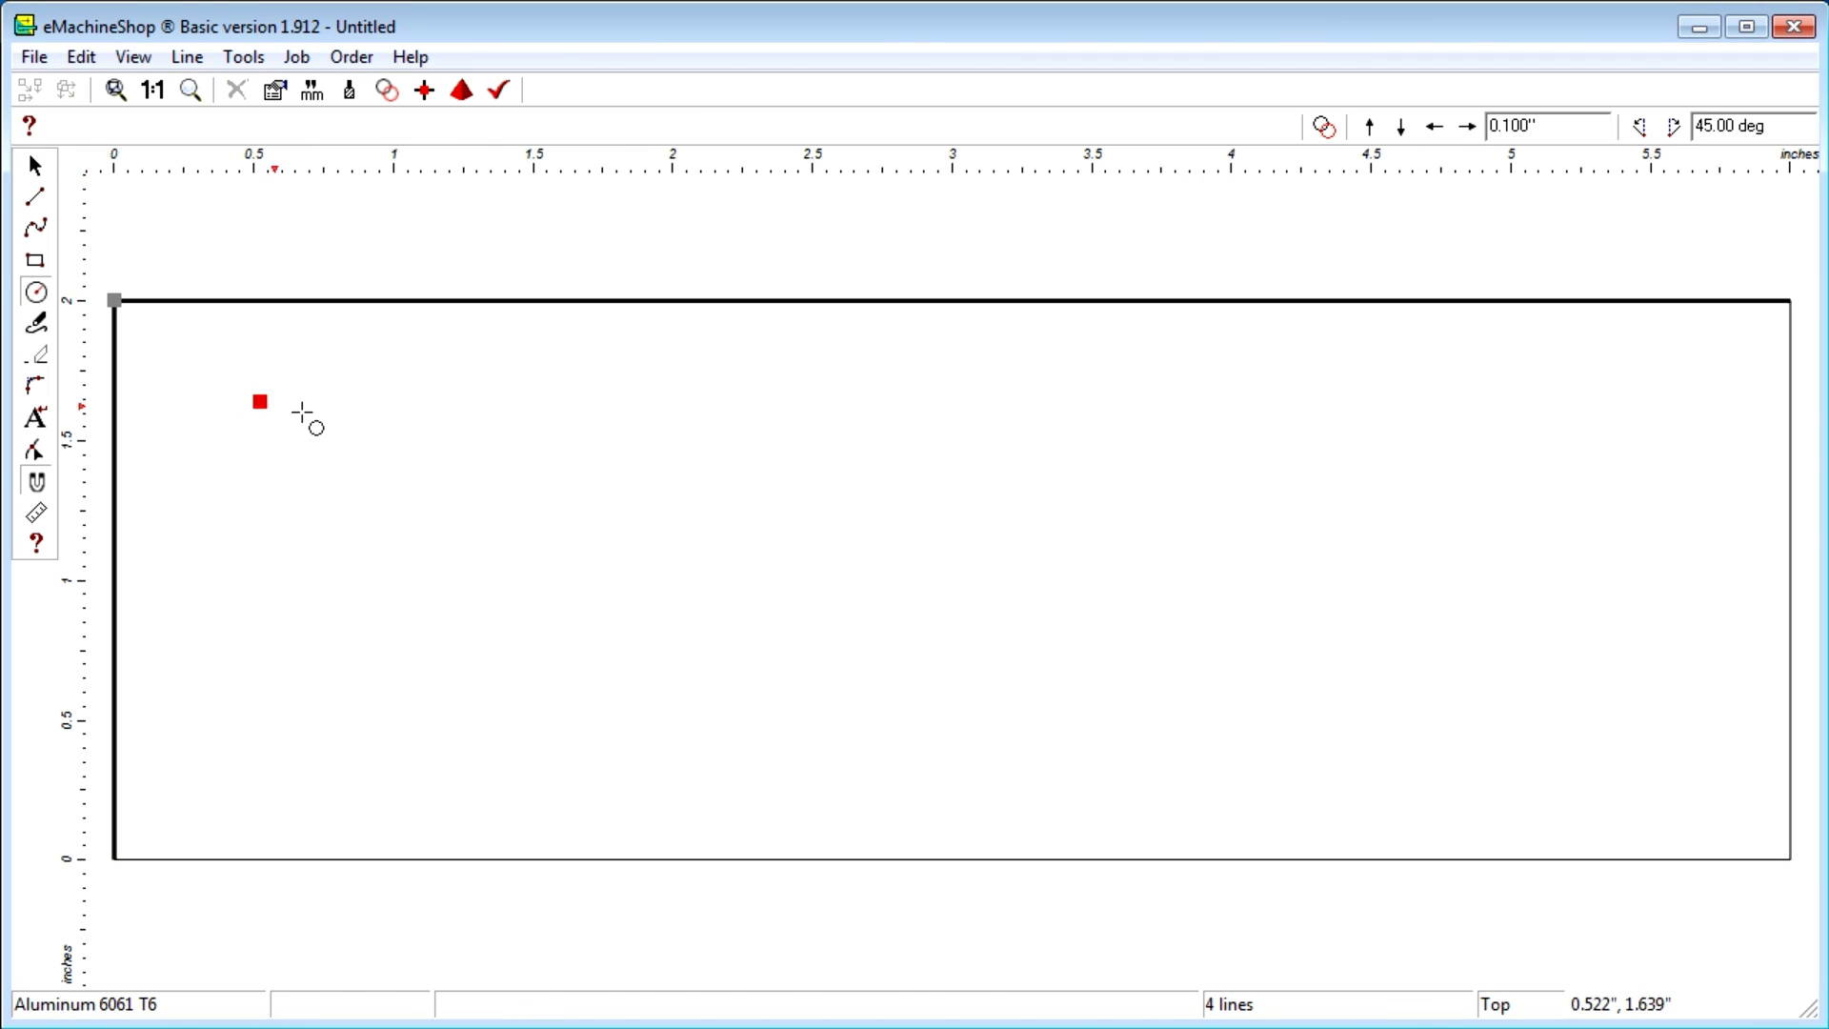
click(531, 496)
click(556, 513)
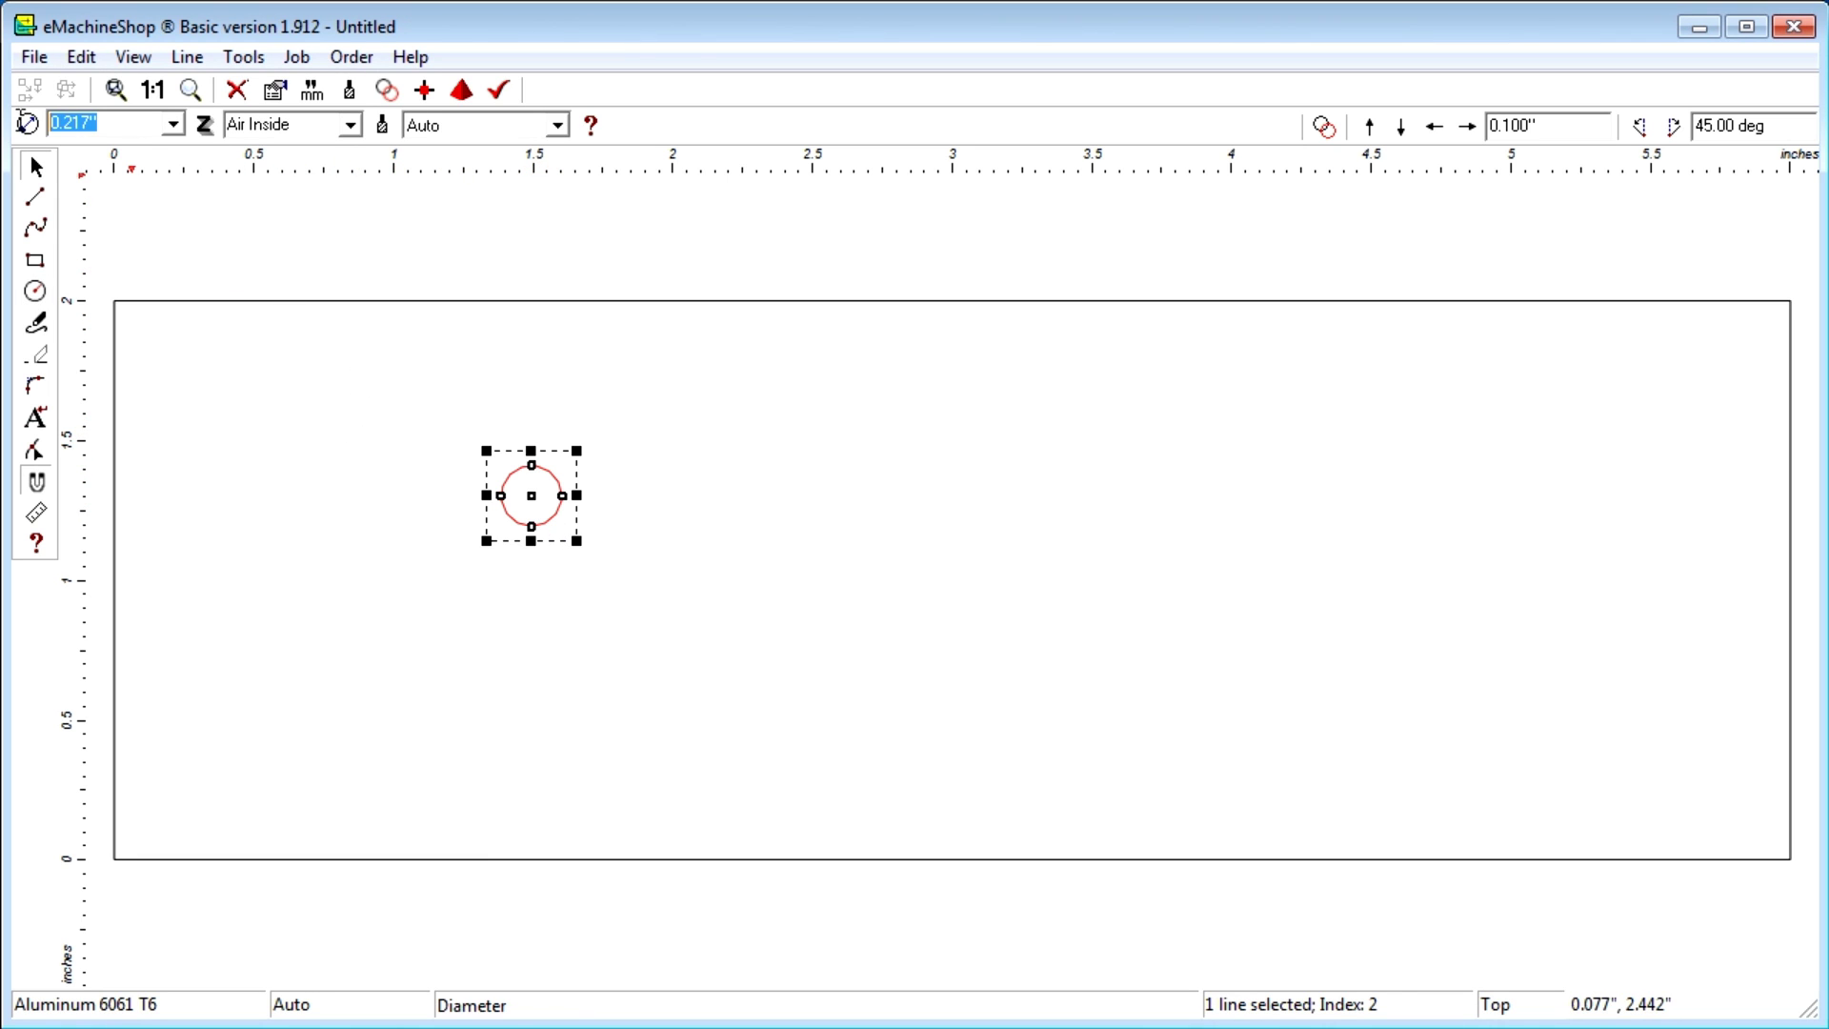
text(.15)
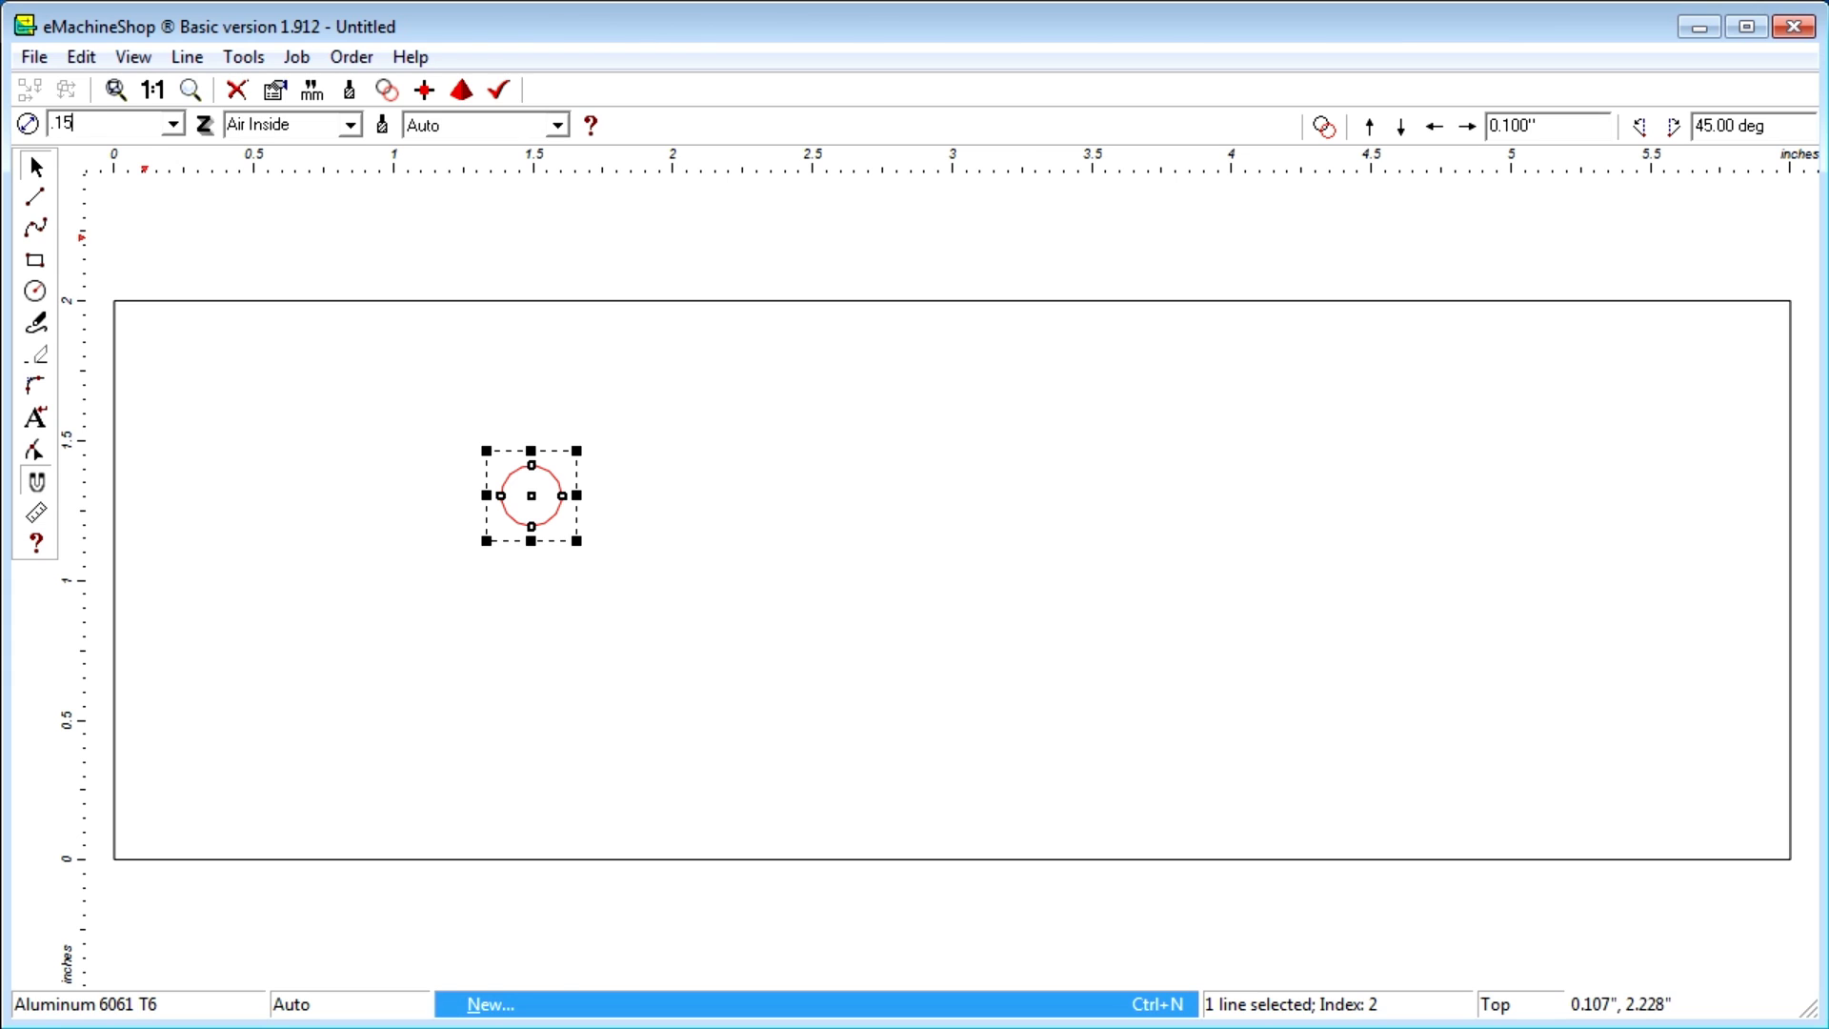
key(Return)
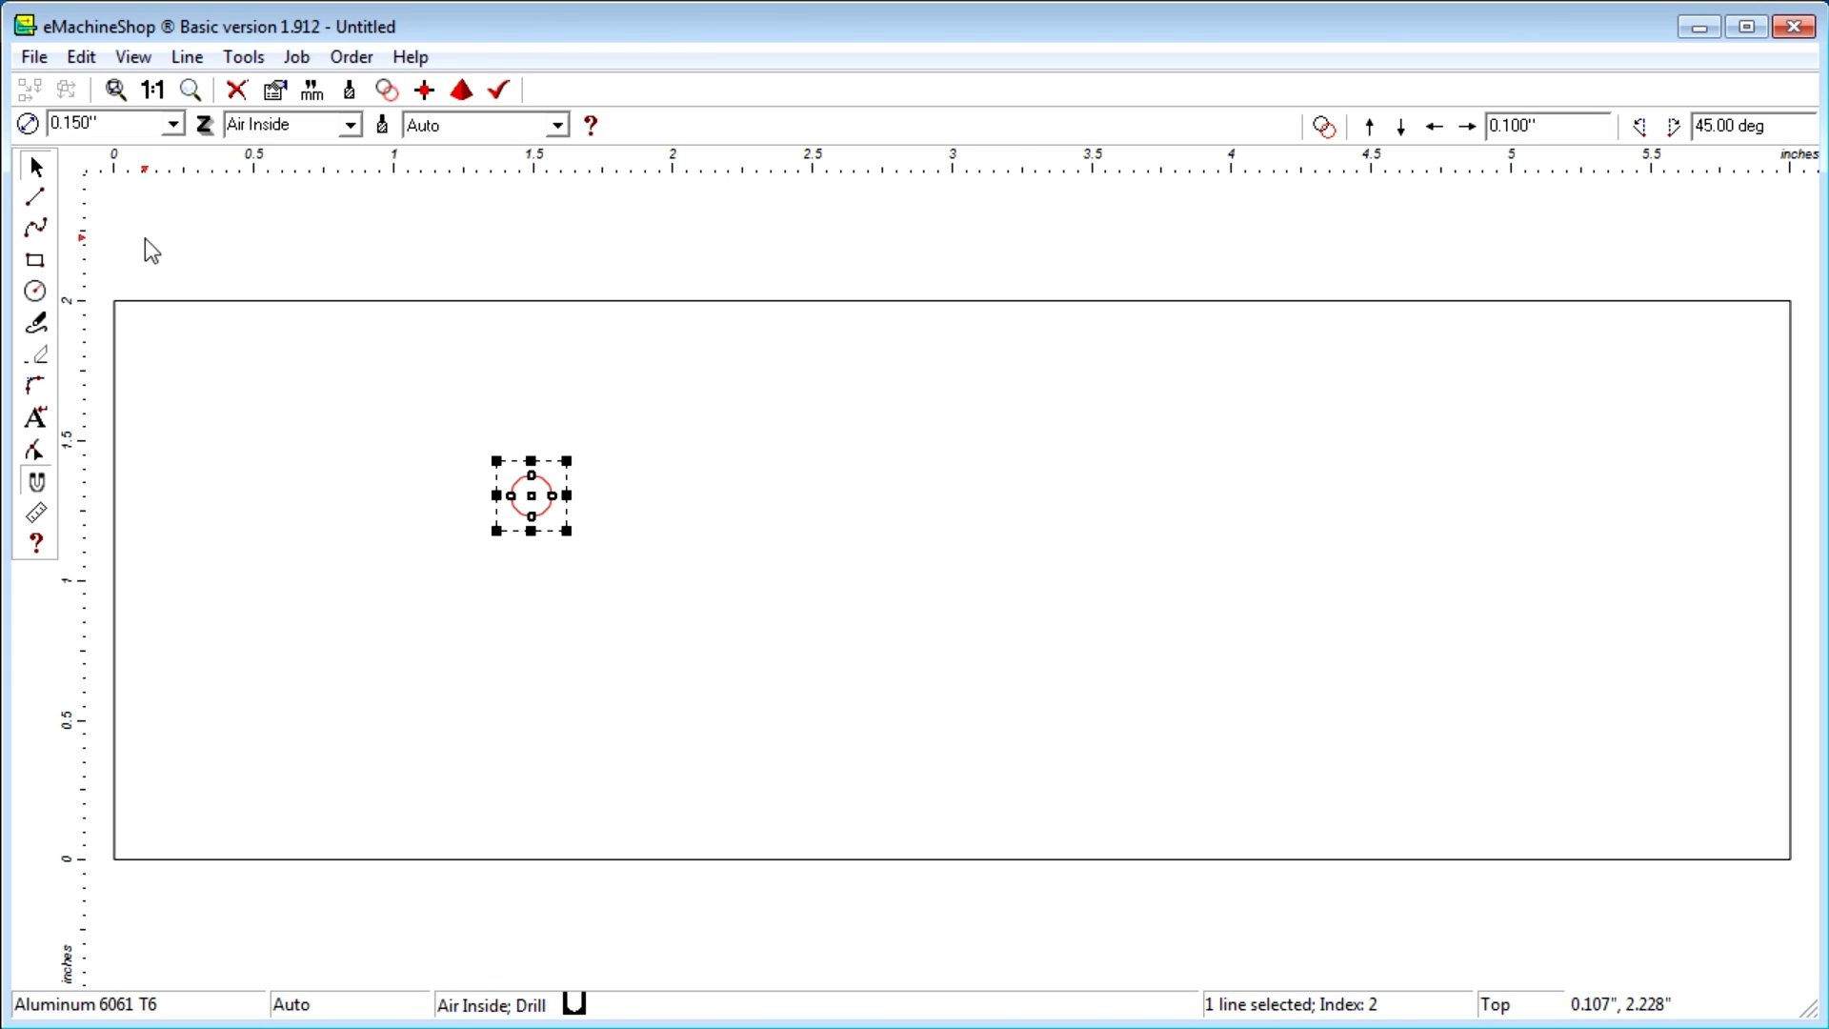
click(351, 125)
click(318, 160)
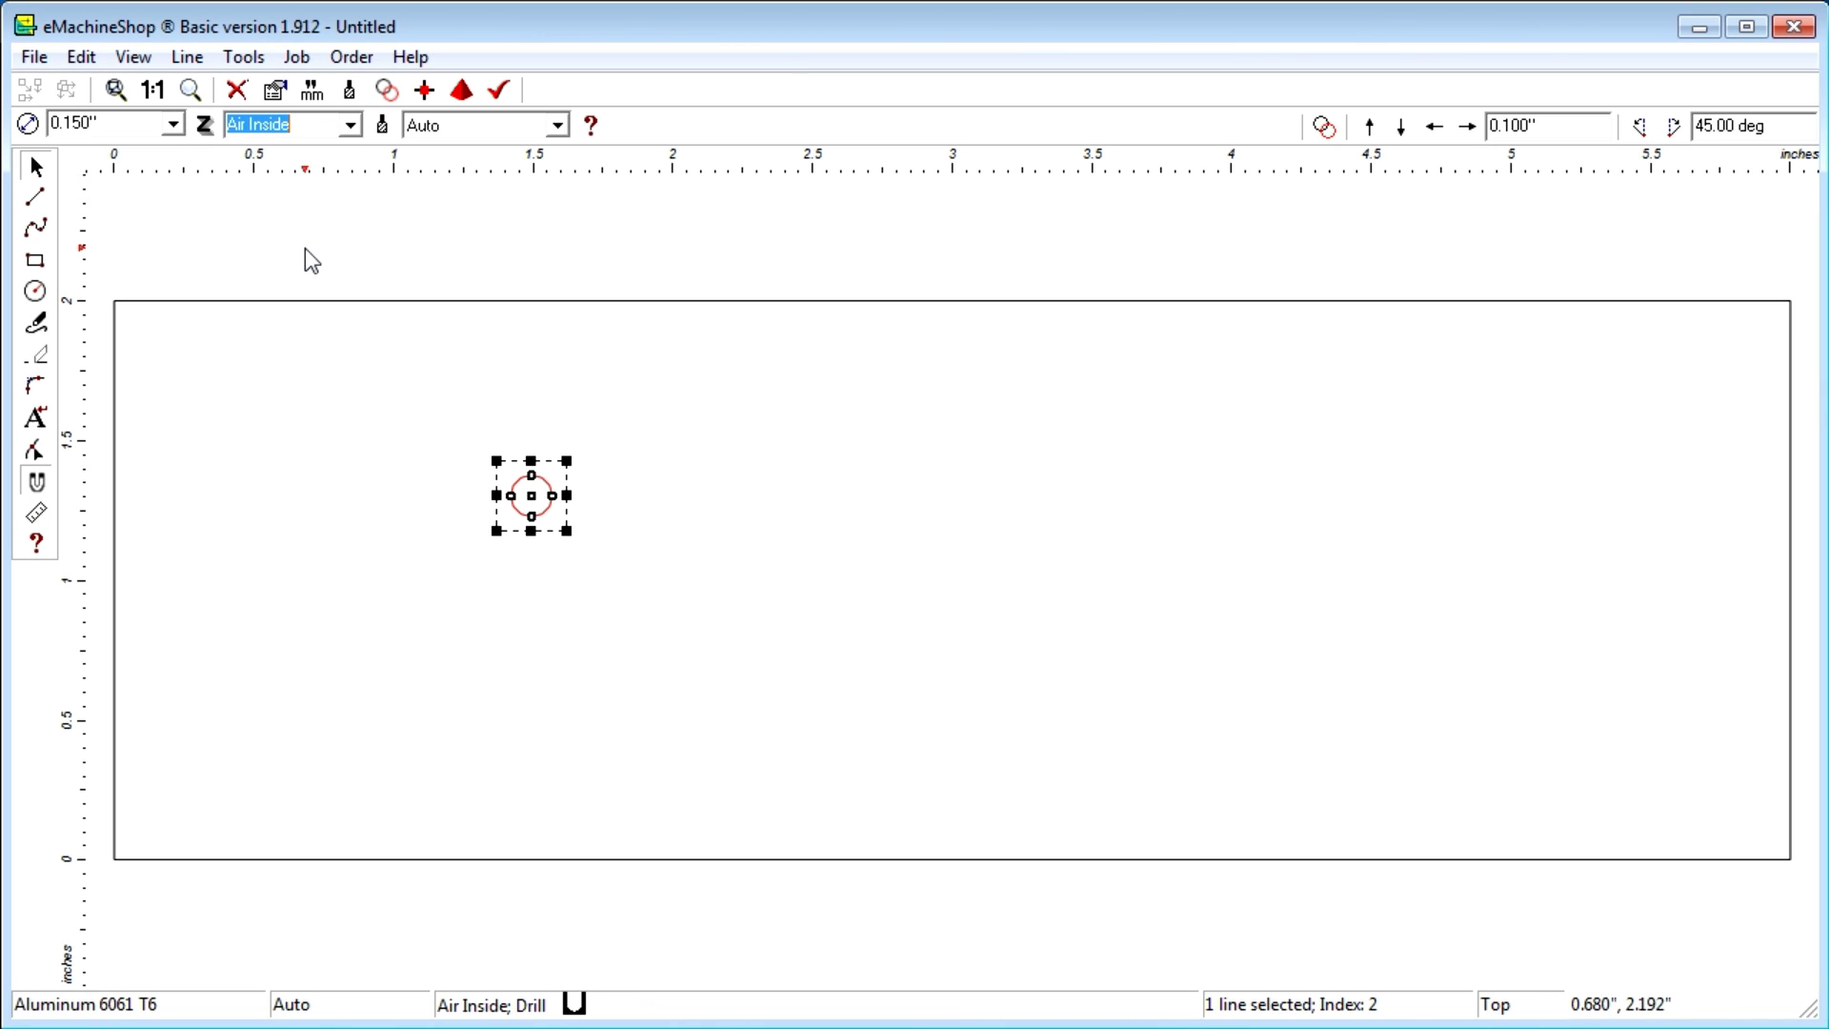
Make three copies of the hole, each offset 0.1 inch to the right of the previous one
click(1325, 127)
click(1467, 126)
click(1467, 127)
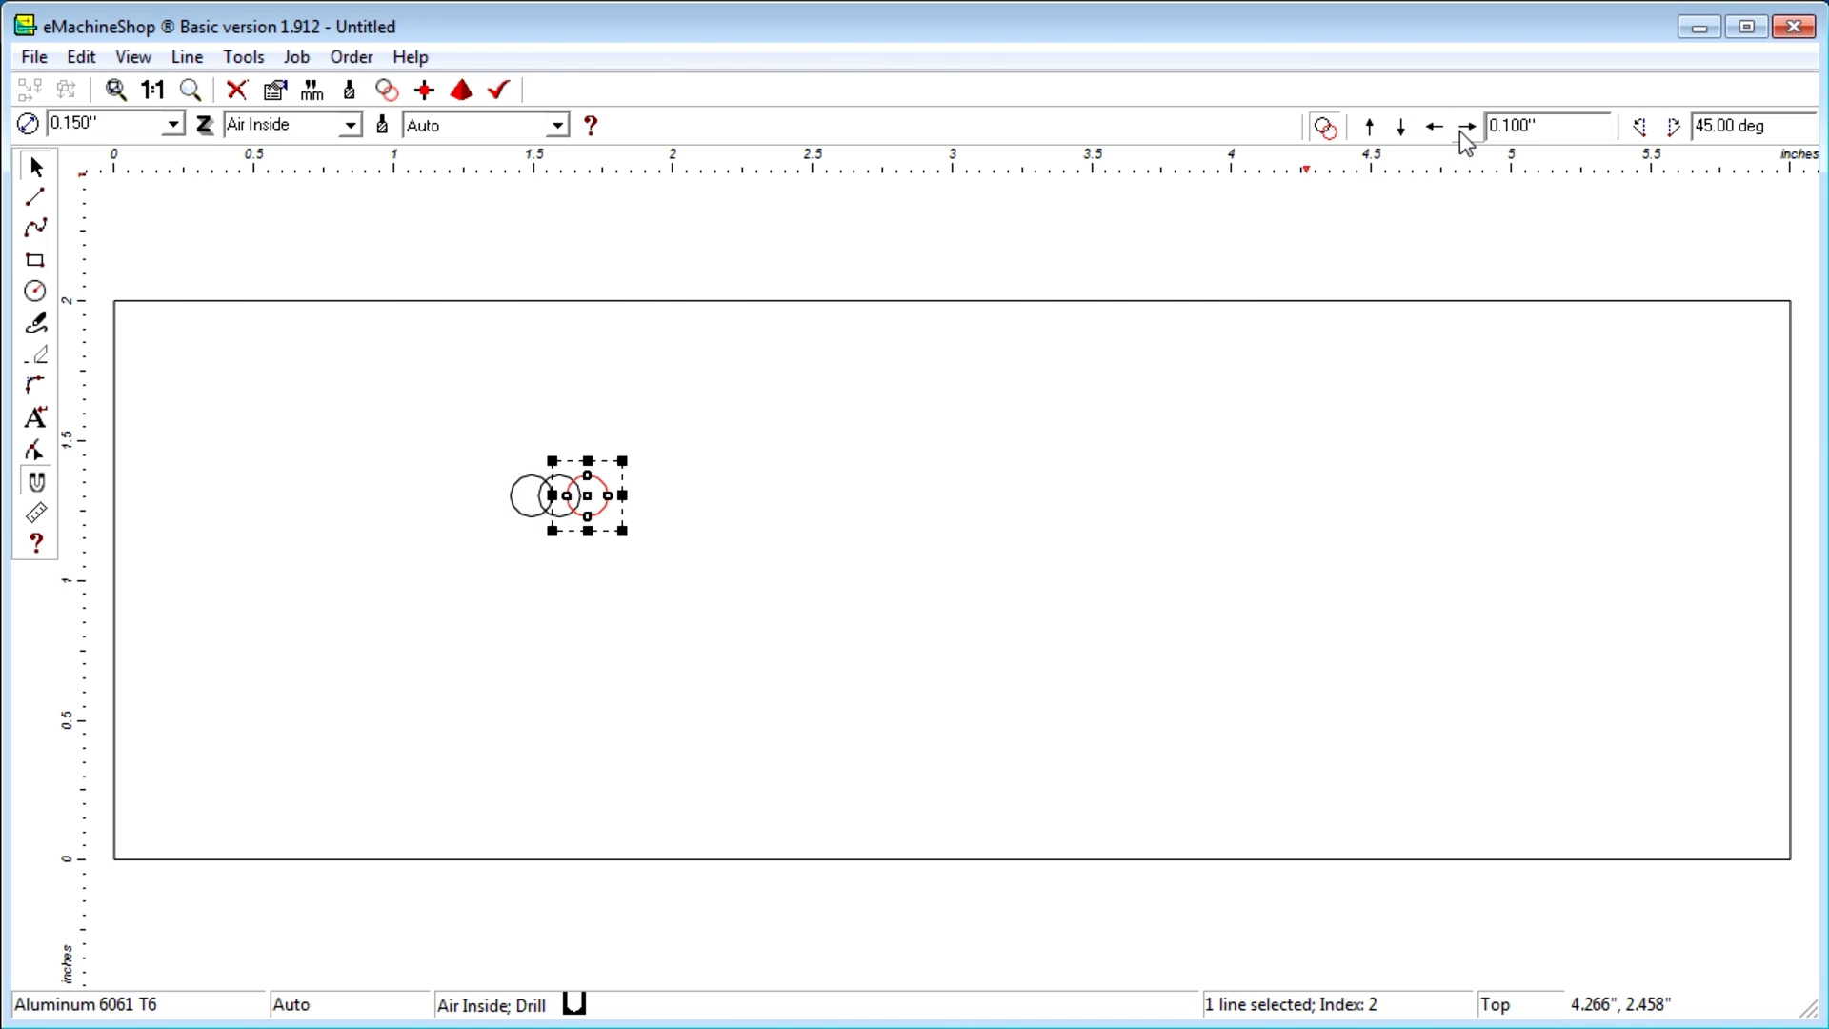
click(1466, 127)
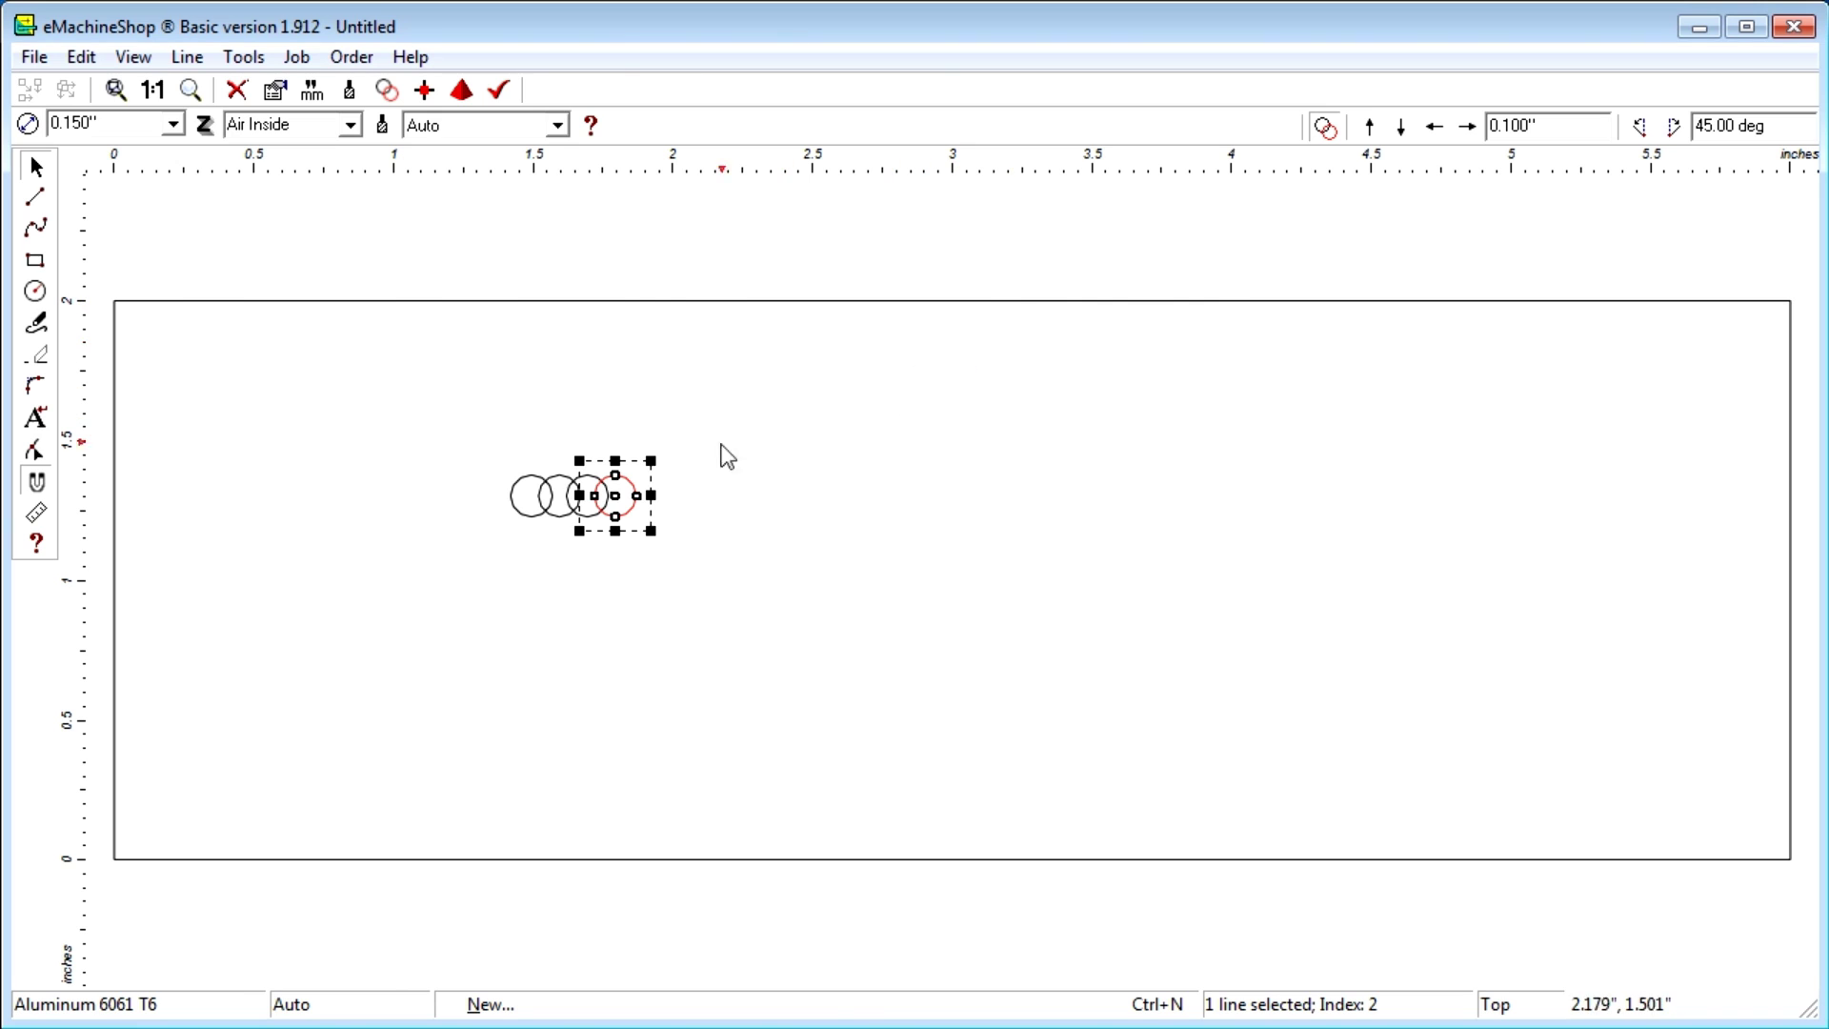
Place the rightmost hole copy 0.4 inch right of and 0.4 inch below the plate's upper-left corner
drag(624, 527, 125, 324)
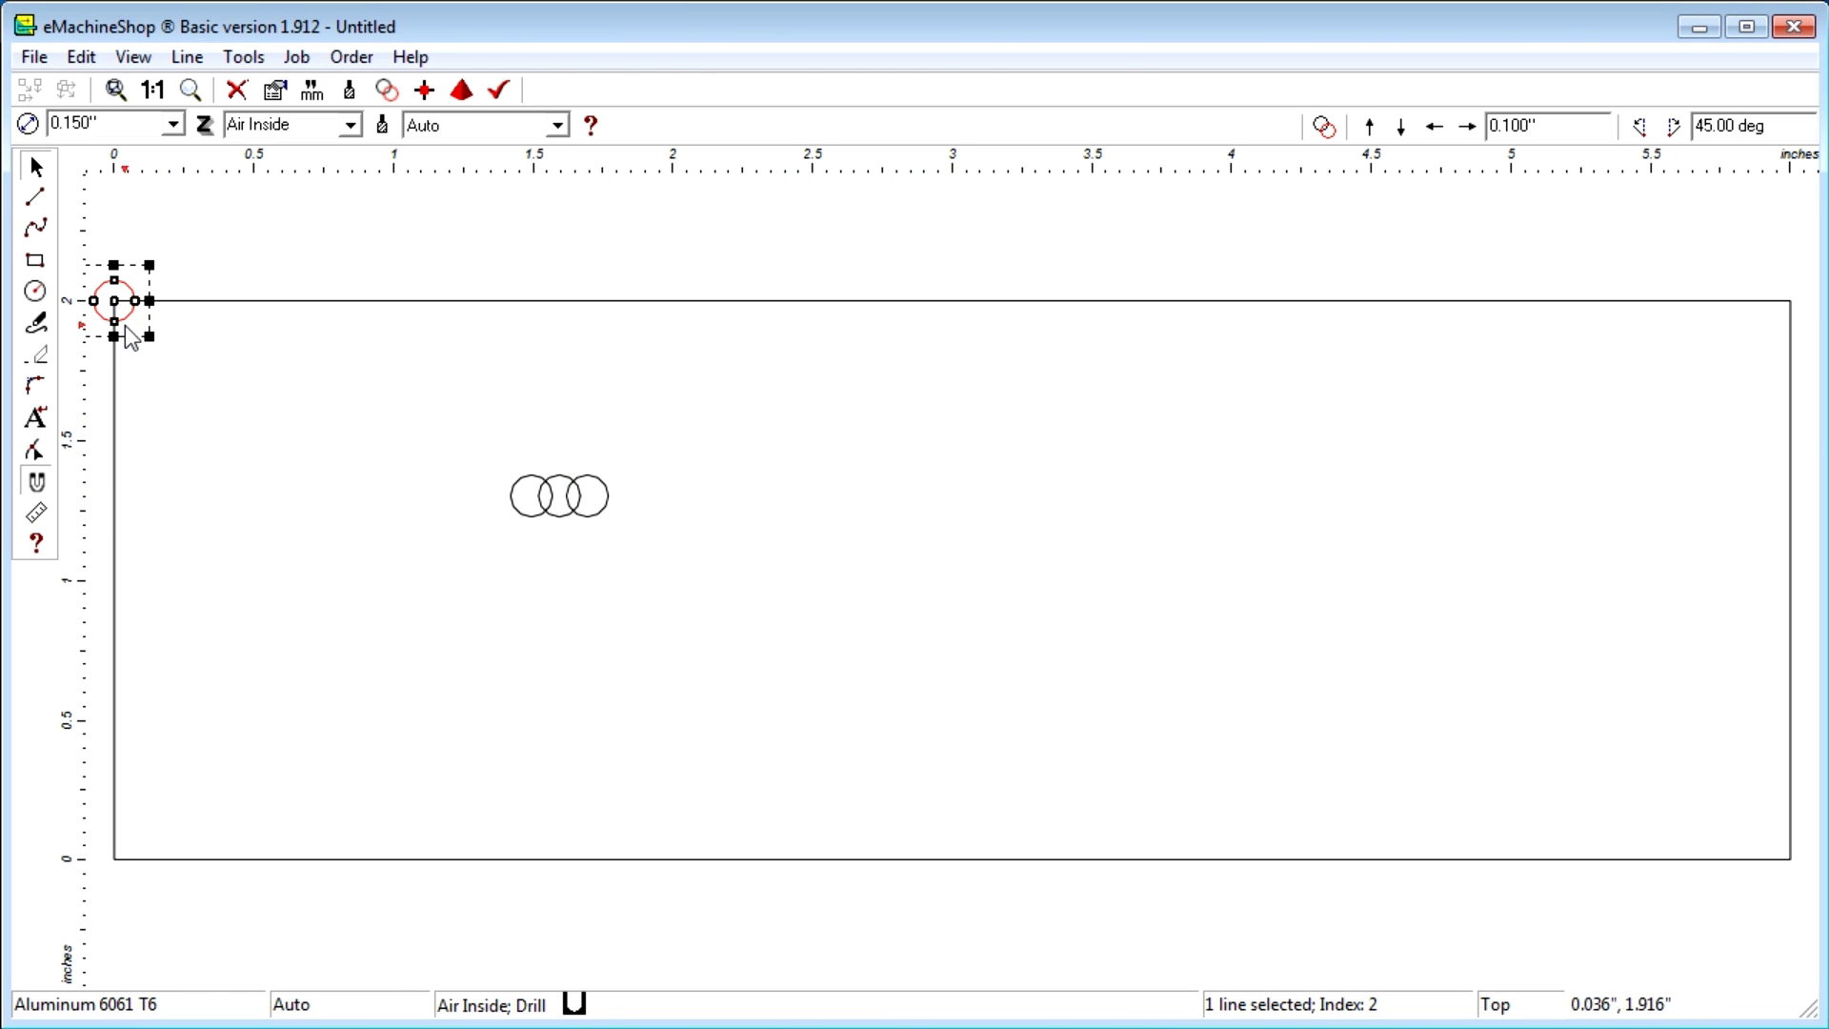
click(1467, 126)
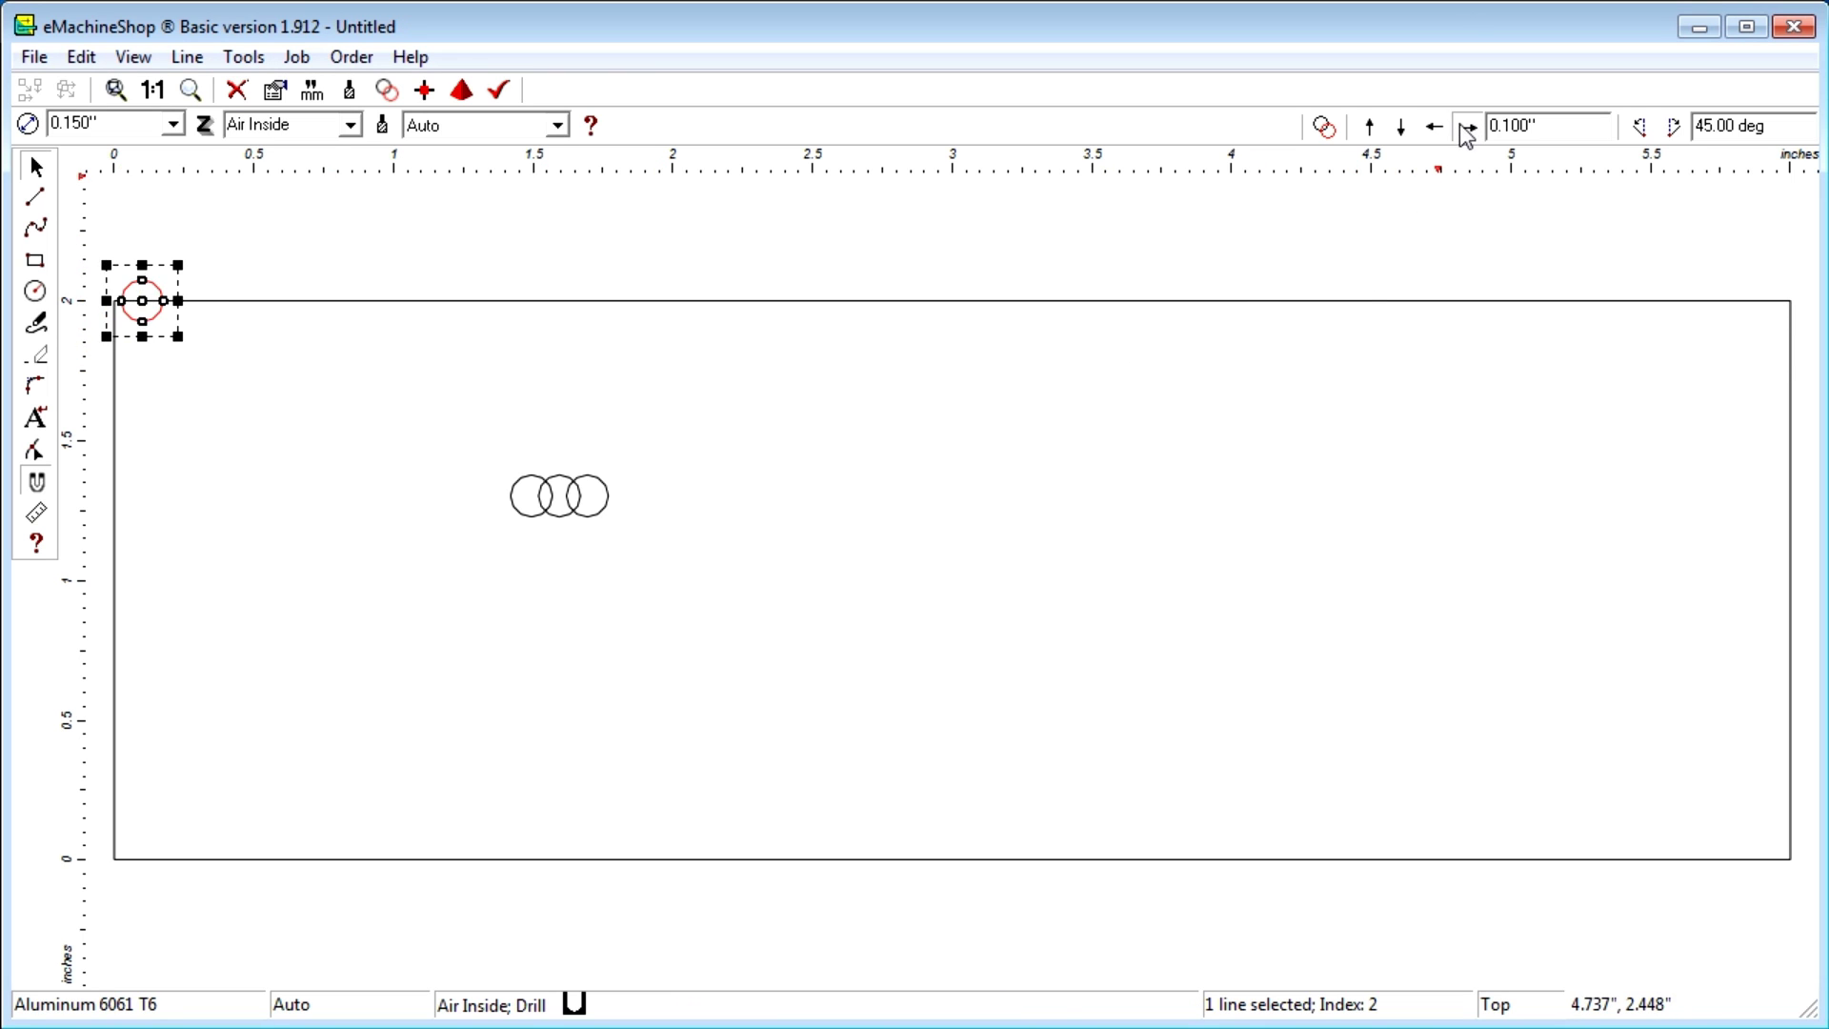
click(1467, 125)
click(1468, 126)
click(1468, 126)
click(1410, 133)
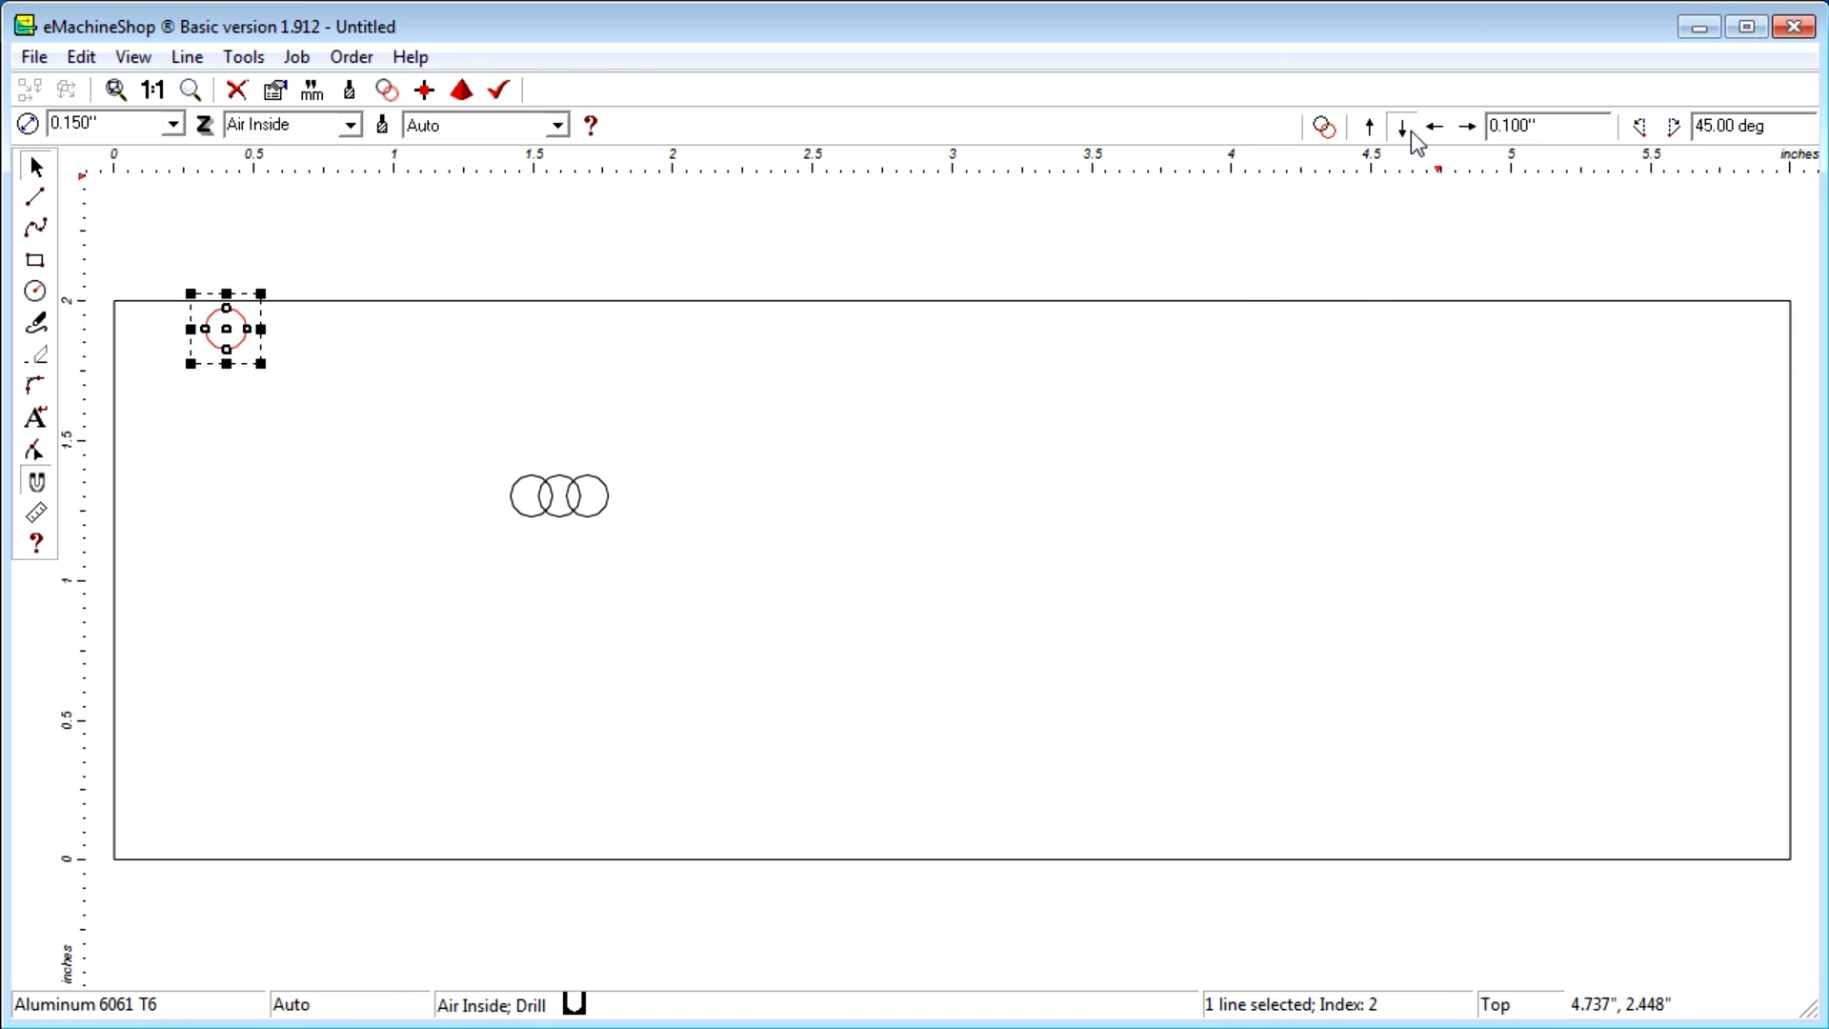
click(1410, 134)
click(1410, 133)
click(1410, 134)
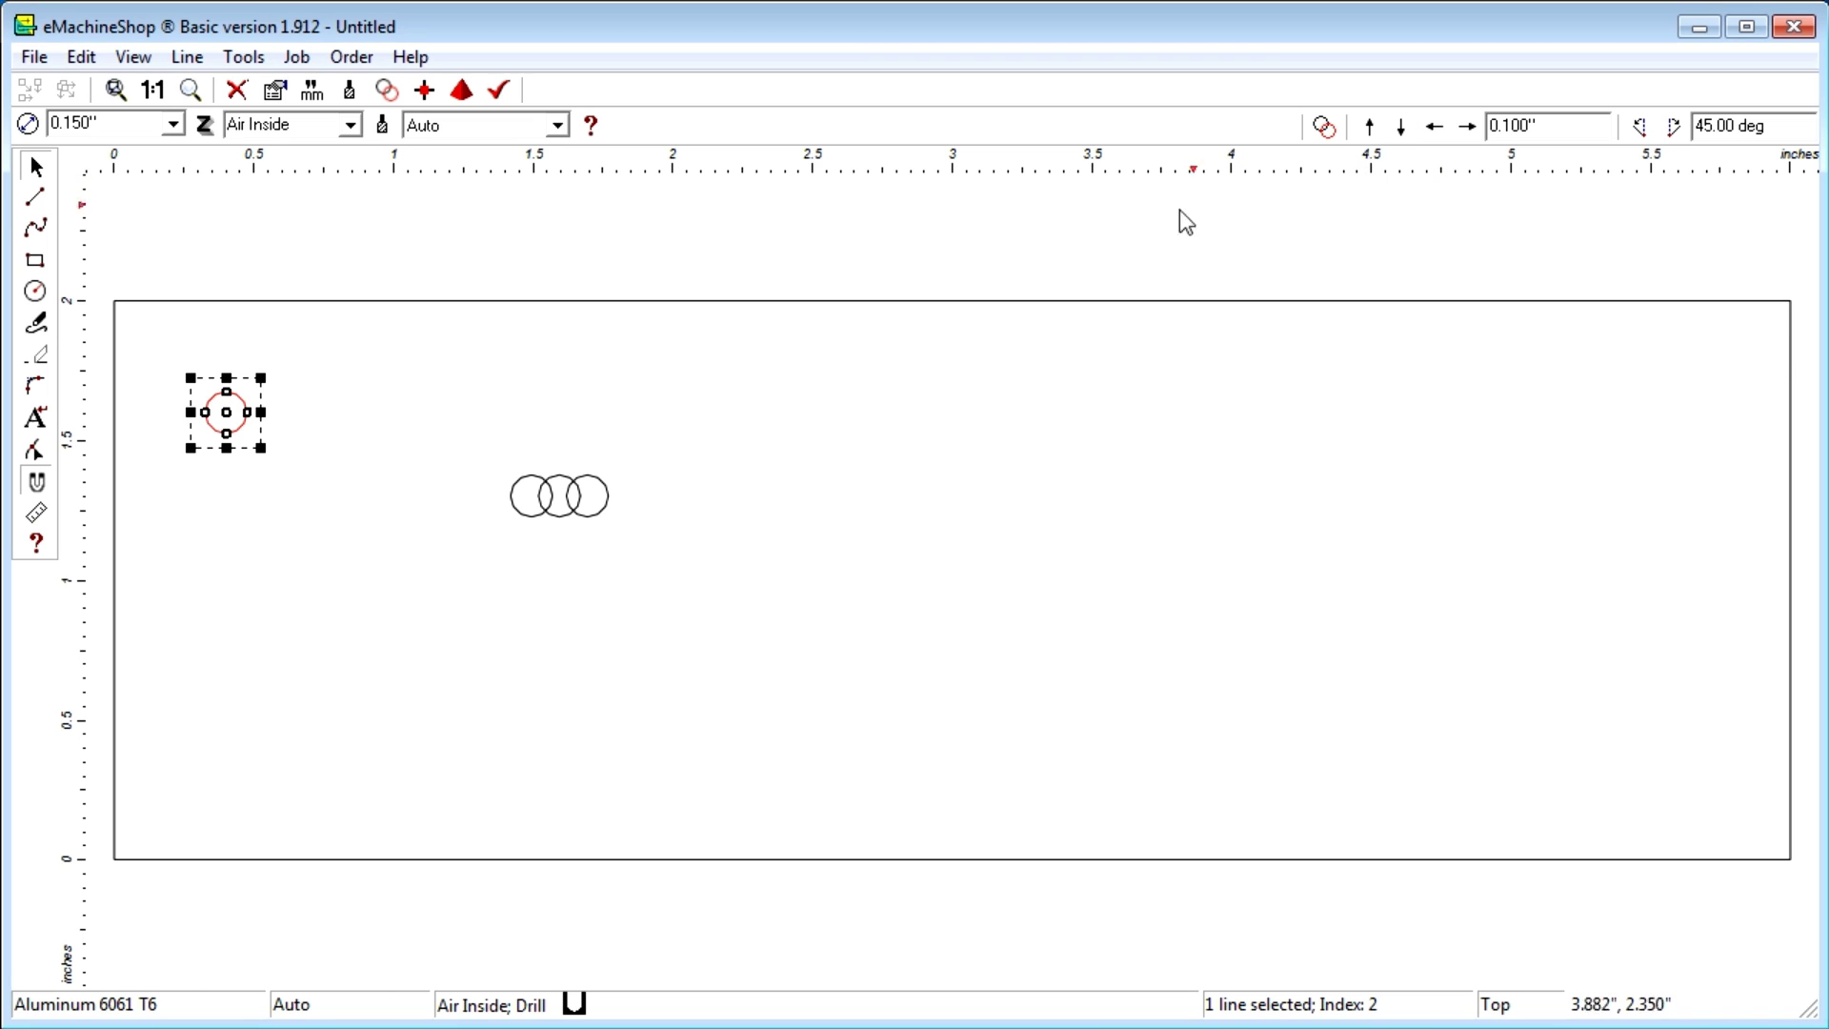
Place the rightmost of the three overlapping holes 0.4 inch left of and 0.4 inch below the plate's upper-right corner
drag(608, 505, 1808, 321)
click(1435, 127)
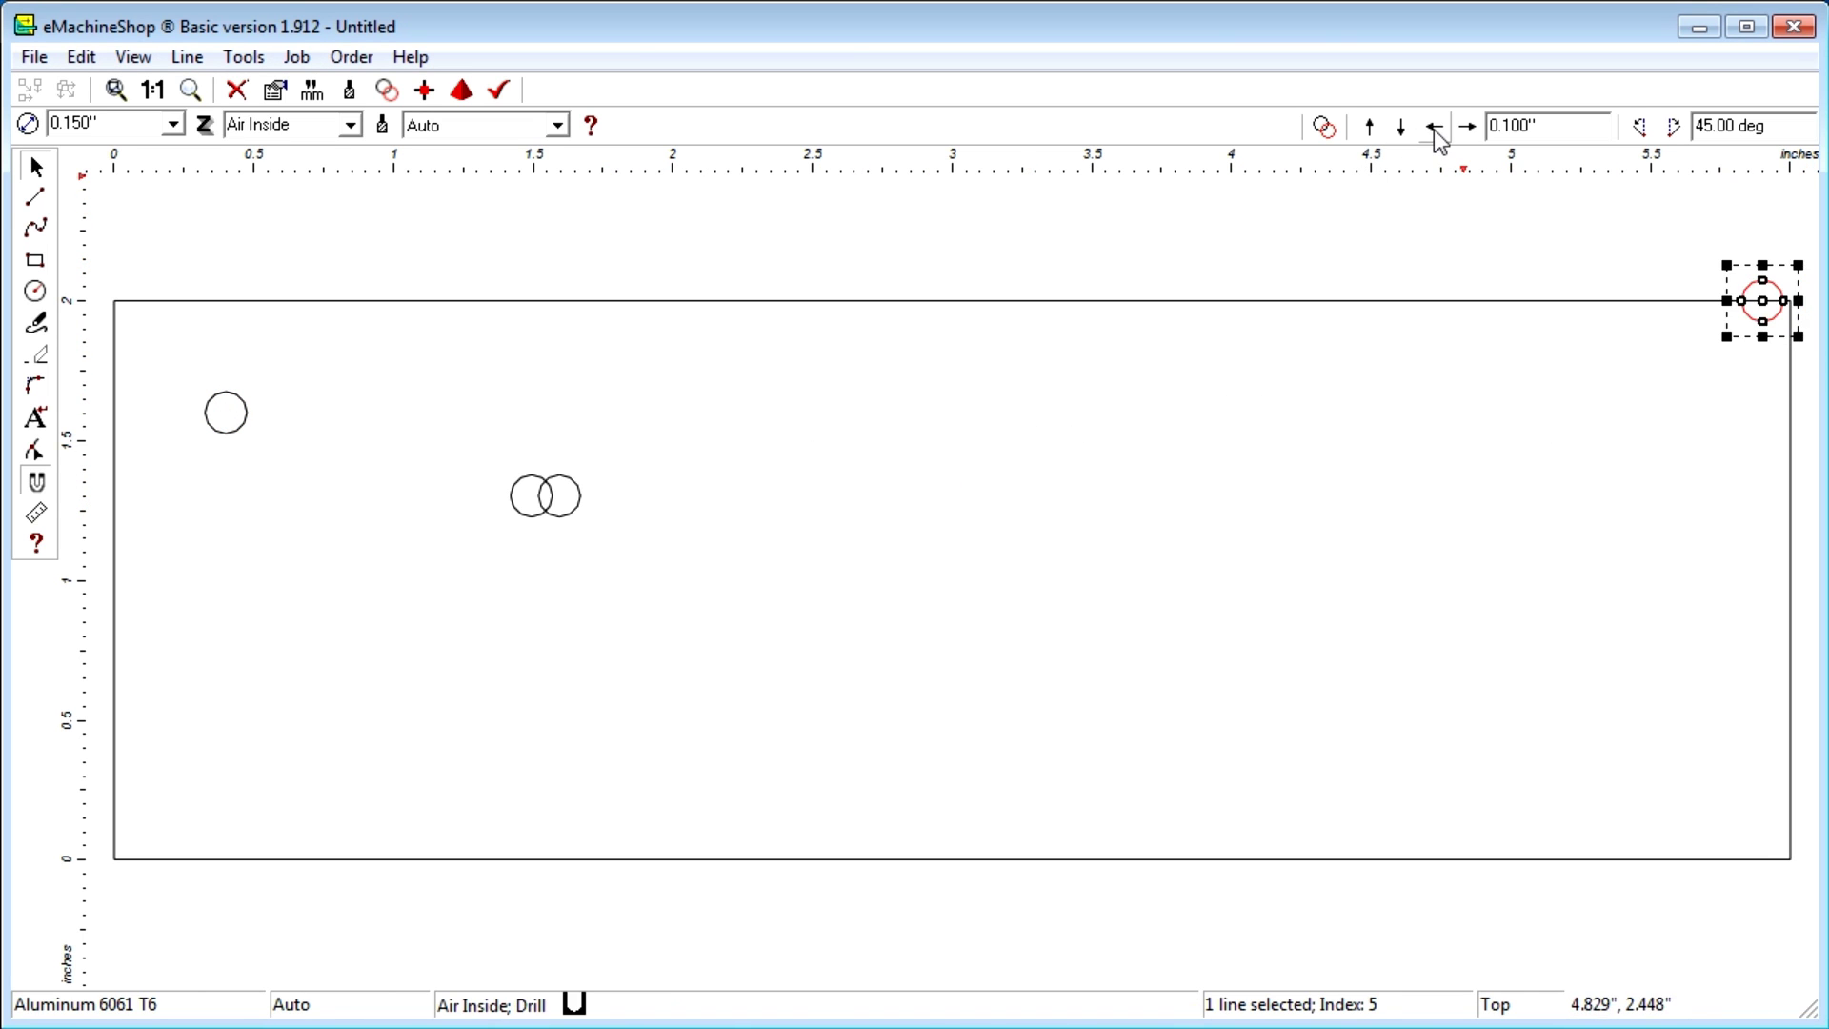
click(1435, 128)
click(1435, 127)
click(1435, 128)
click(1402, 128)
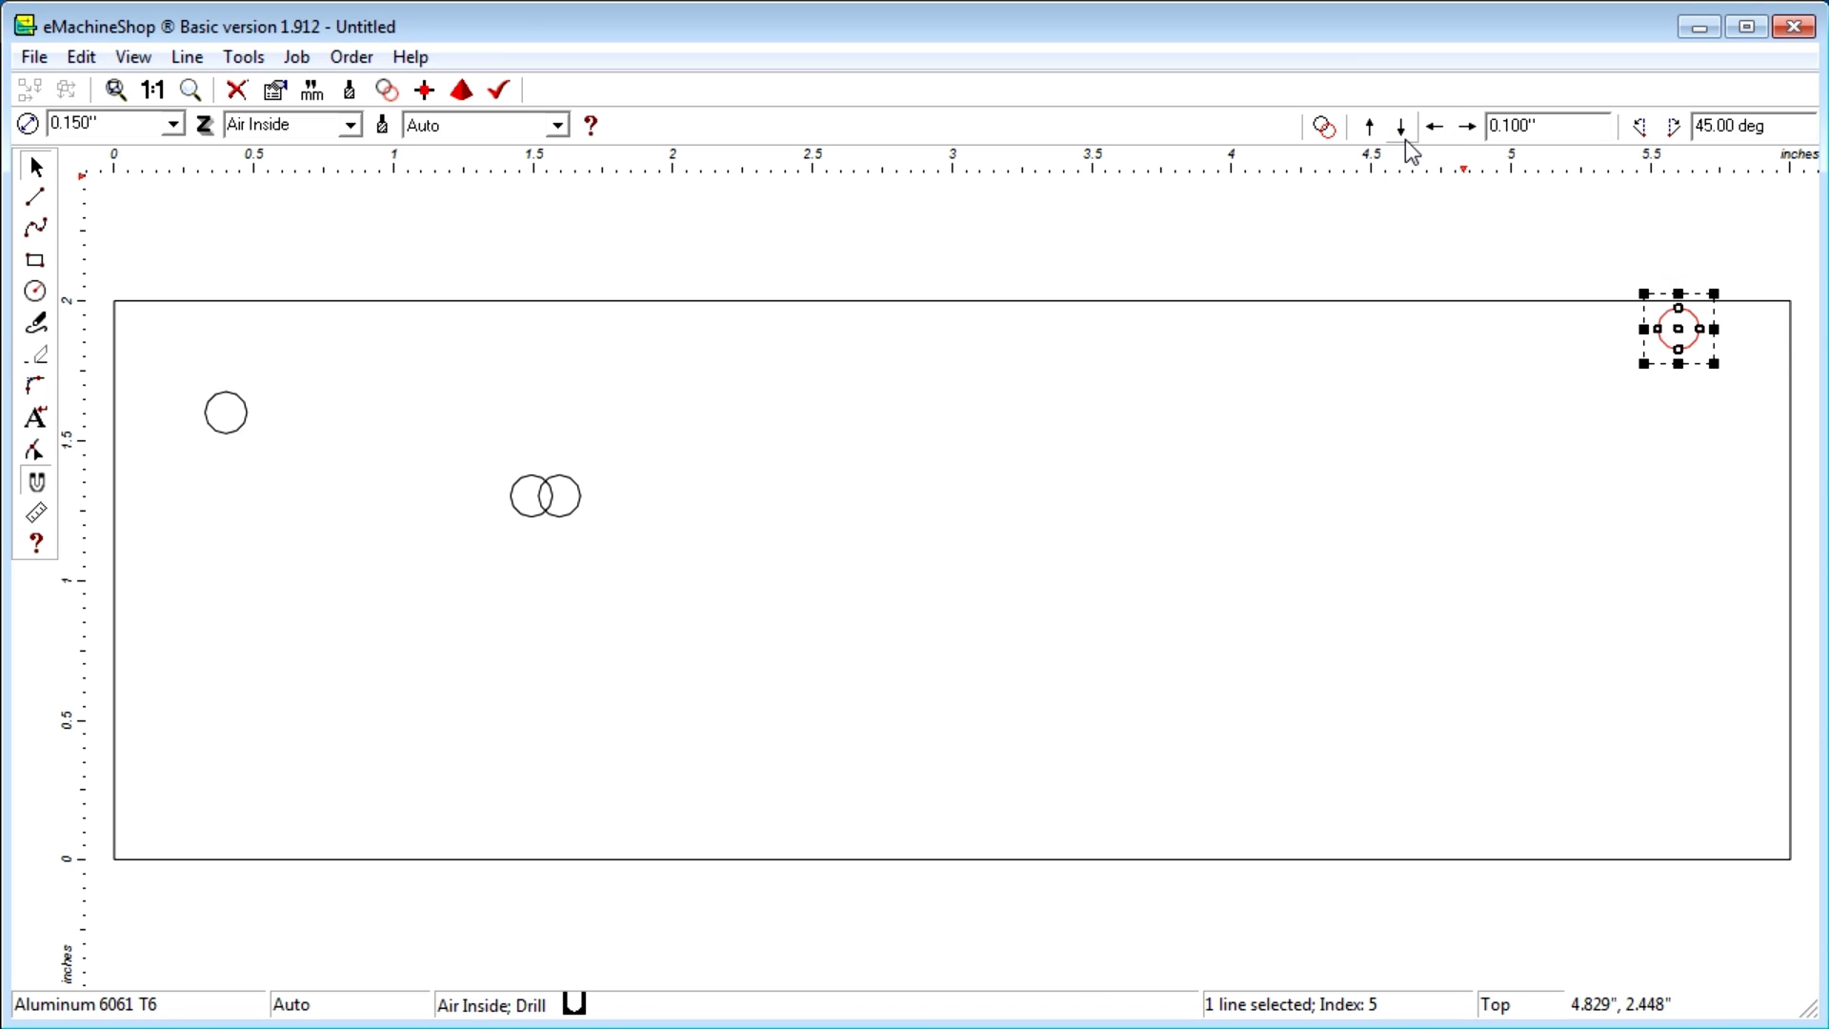
click(1401, 128)
click(1402, 128)
click(1402, 127)
Place the right one of the two overlapping holes 0.4 inch left of and 0.4 inch above the plate's lower-right corner
drag(562, 519, 1760, 882)
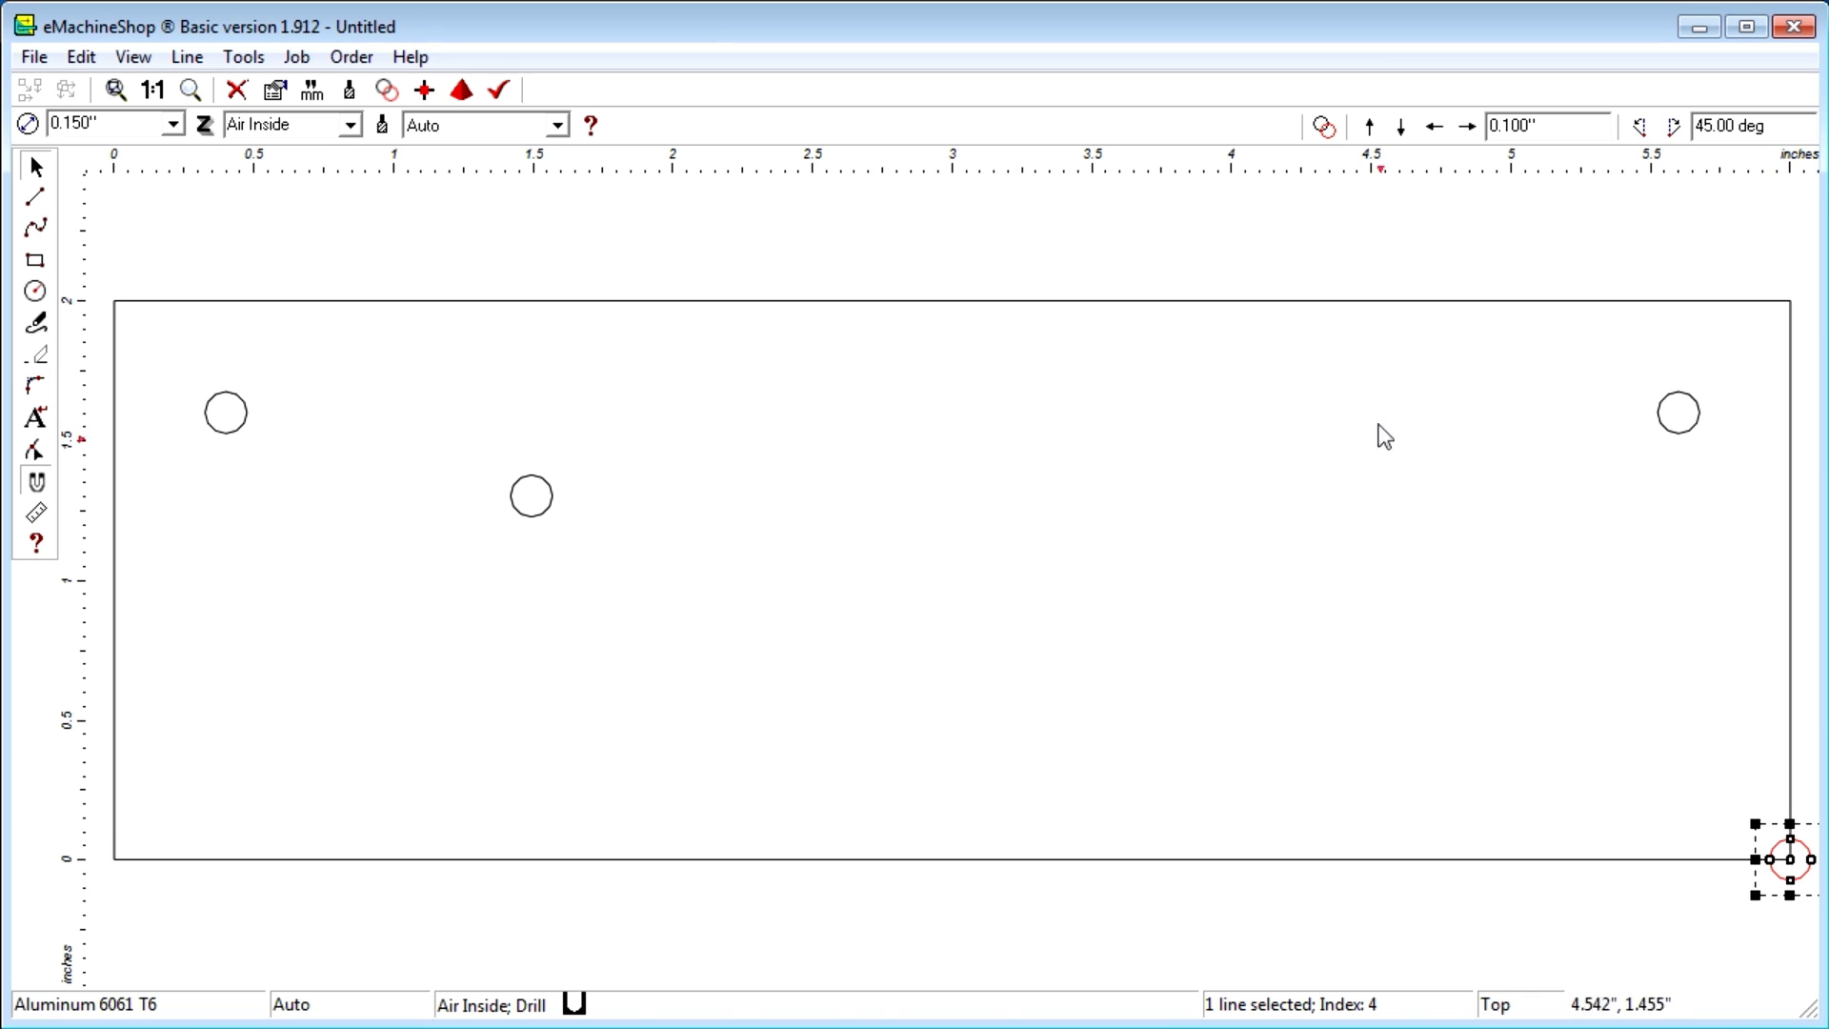
click(1435, 128)
click(1435, 128)
click(1435, 128)
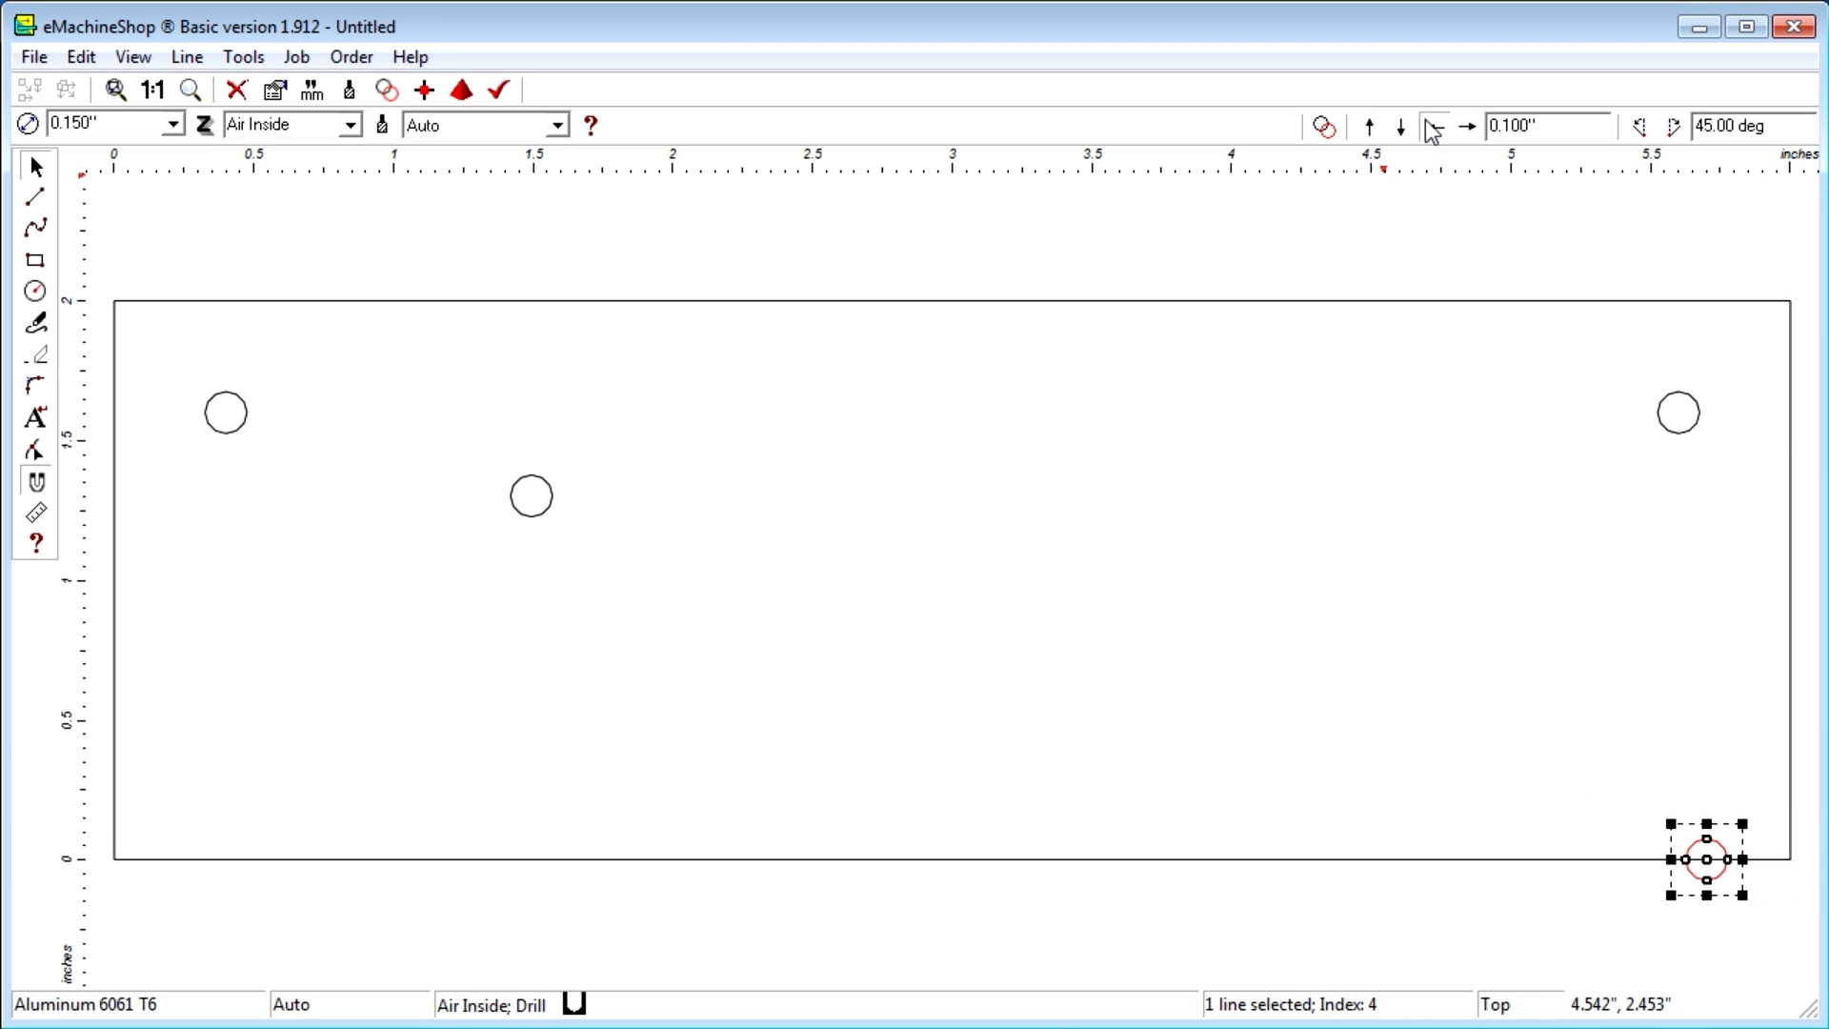
click(1435, 127)
click(1370, 127)
click(1370, 127)
click(1370, 128)
click(1370, 127)
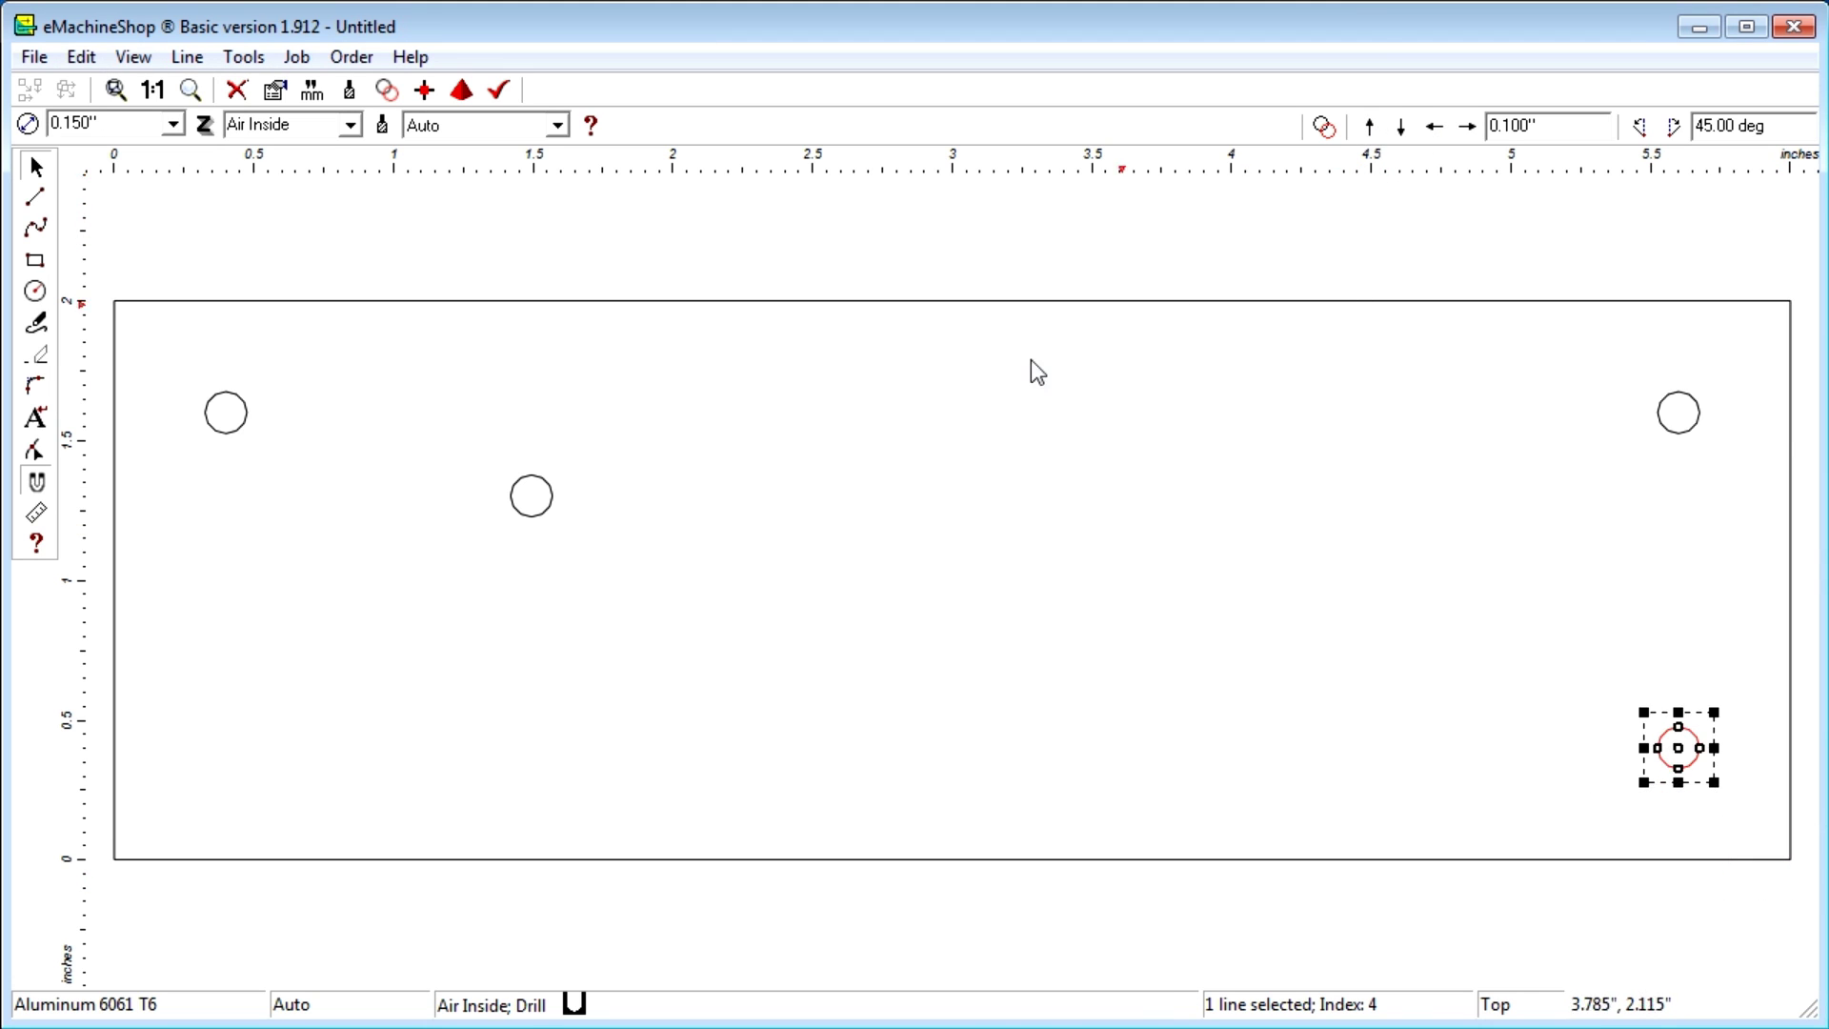
Place the remaining hole 0.4 inch right of and 0.4 inch above the plate's lower-left corner
click(531, 516)
drag(531, 517, 114, 881)
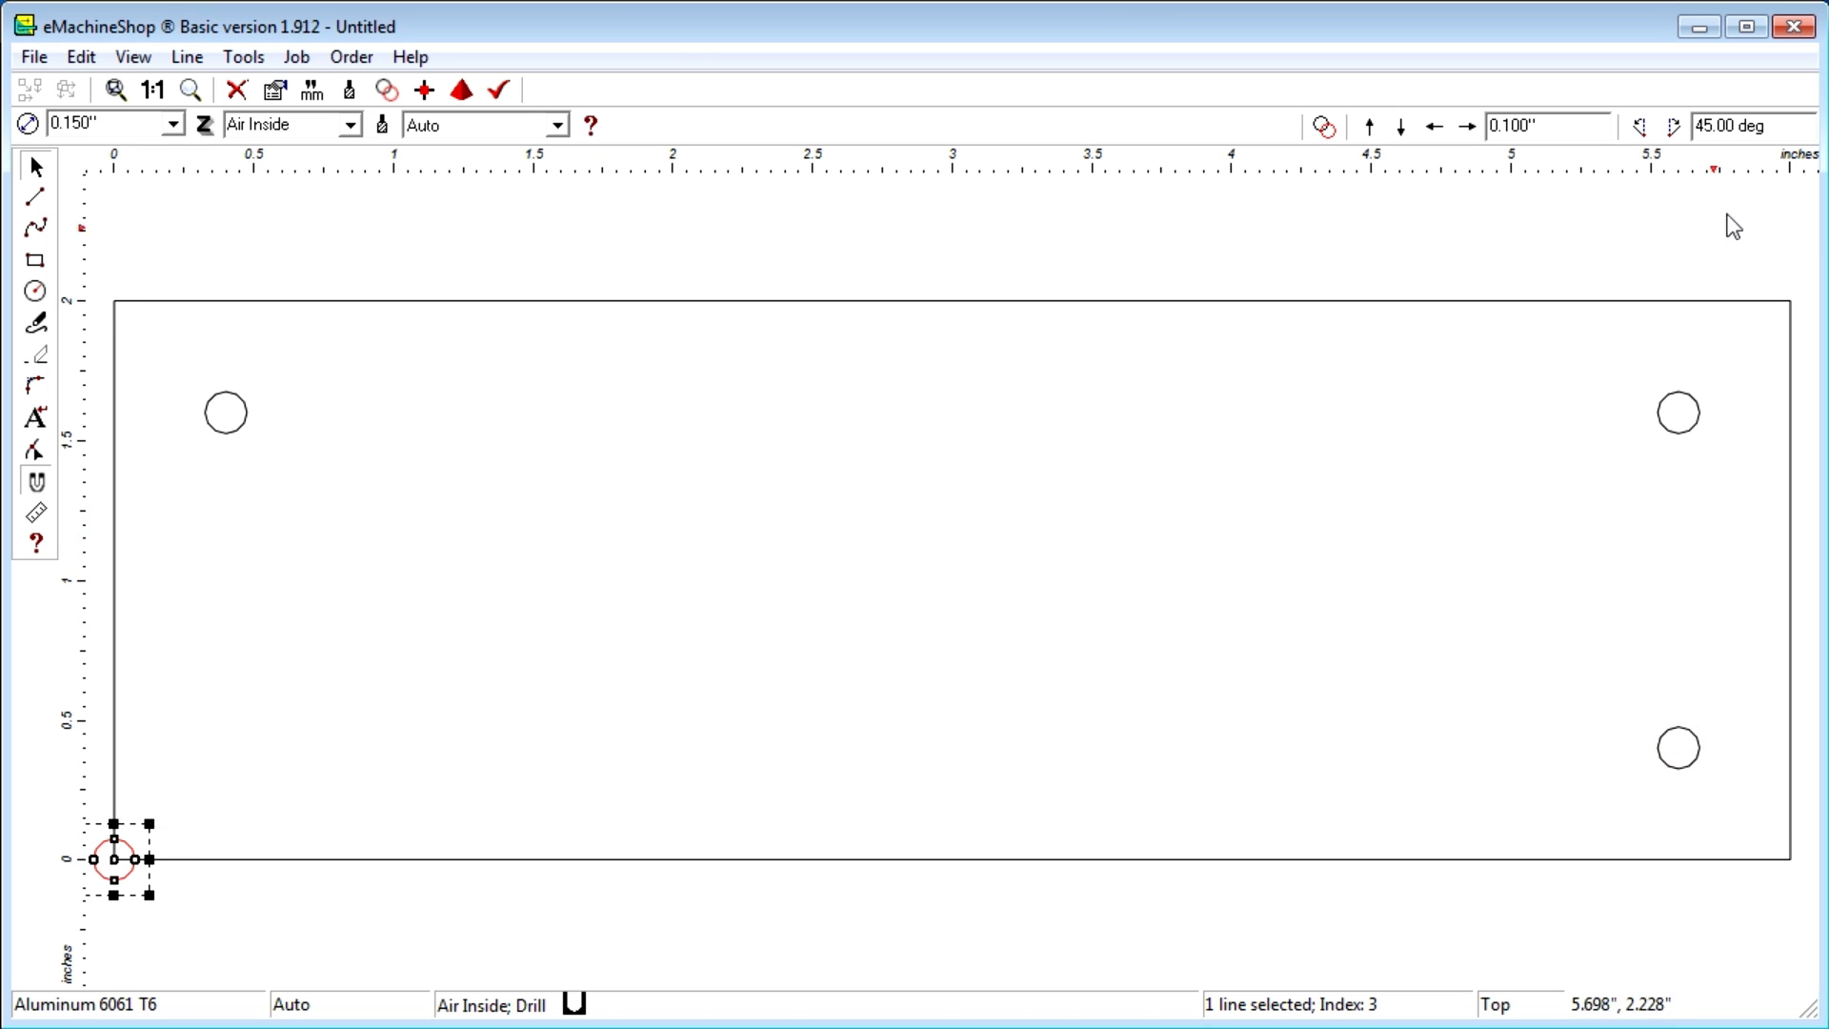
click(1466, 126)
click(1466, 126)
click(1465, 126)
click(1466, 126)
click(1370, 127)
click(1370, 127)
click(1370, 127)
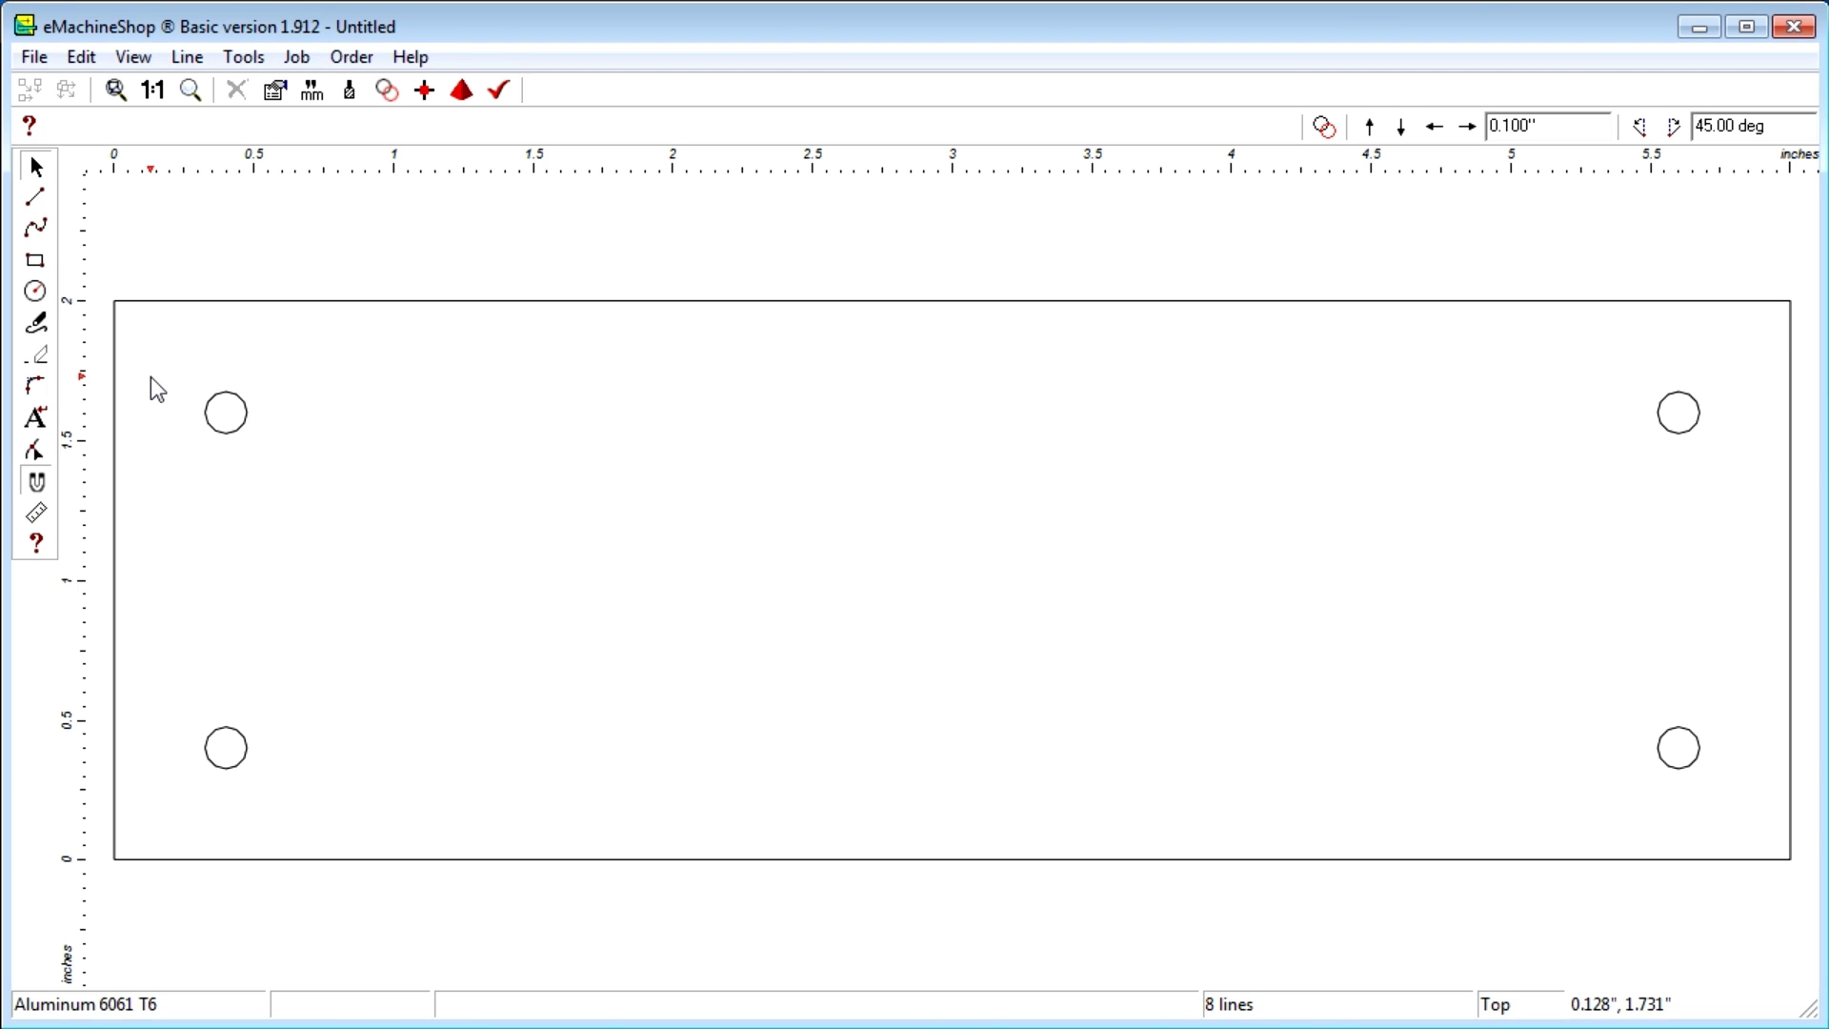
Draw a square cutout between the left and right holes, sized 1.01 by 1.01 inches, with the depth set to Air Inside
click(35, 260)
drag(416, 506, 643, 695)
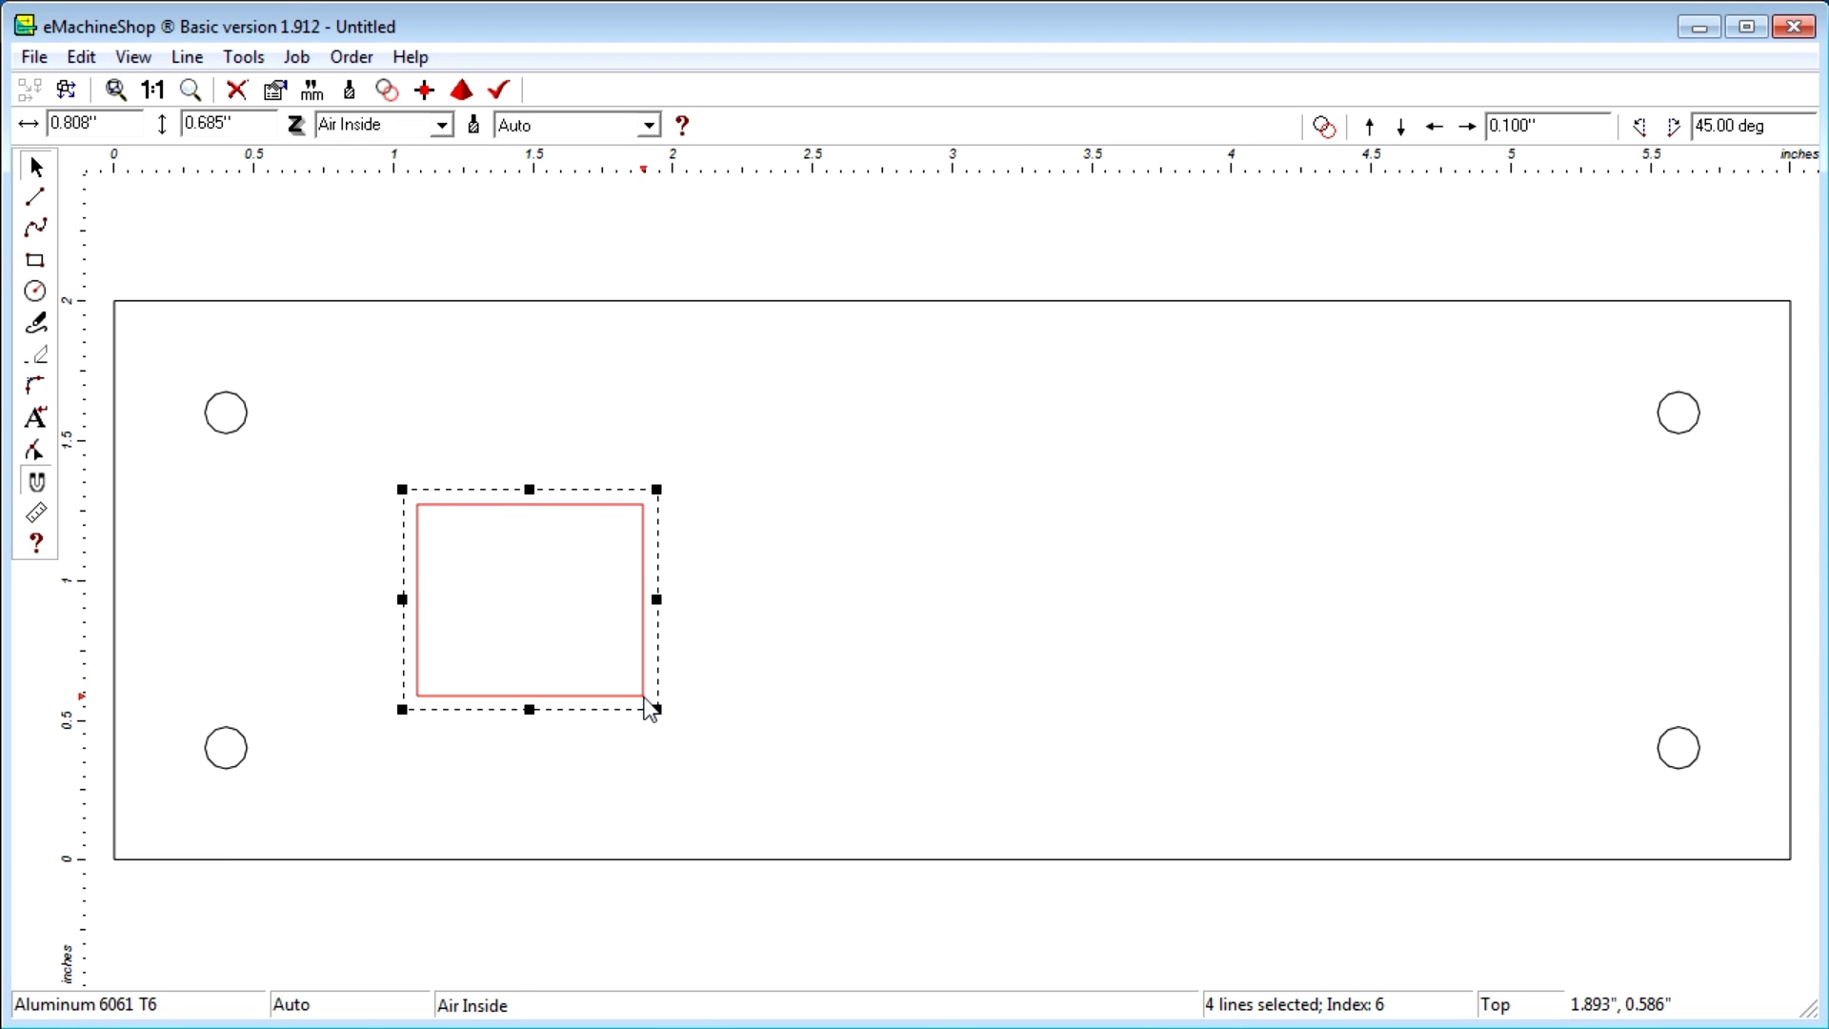
click(109, 126)
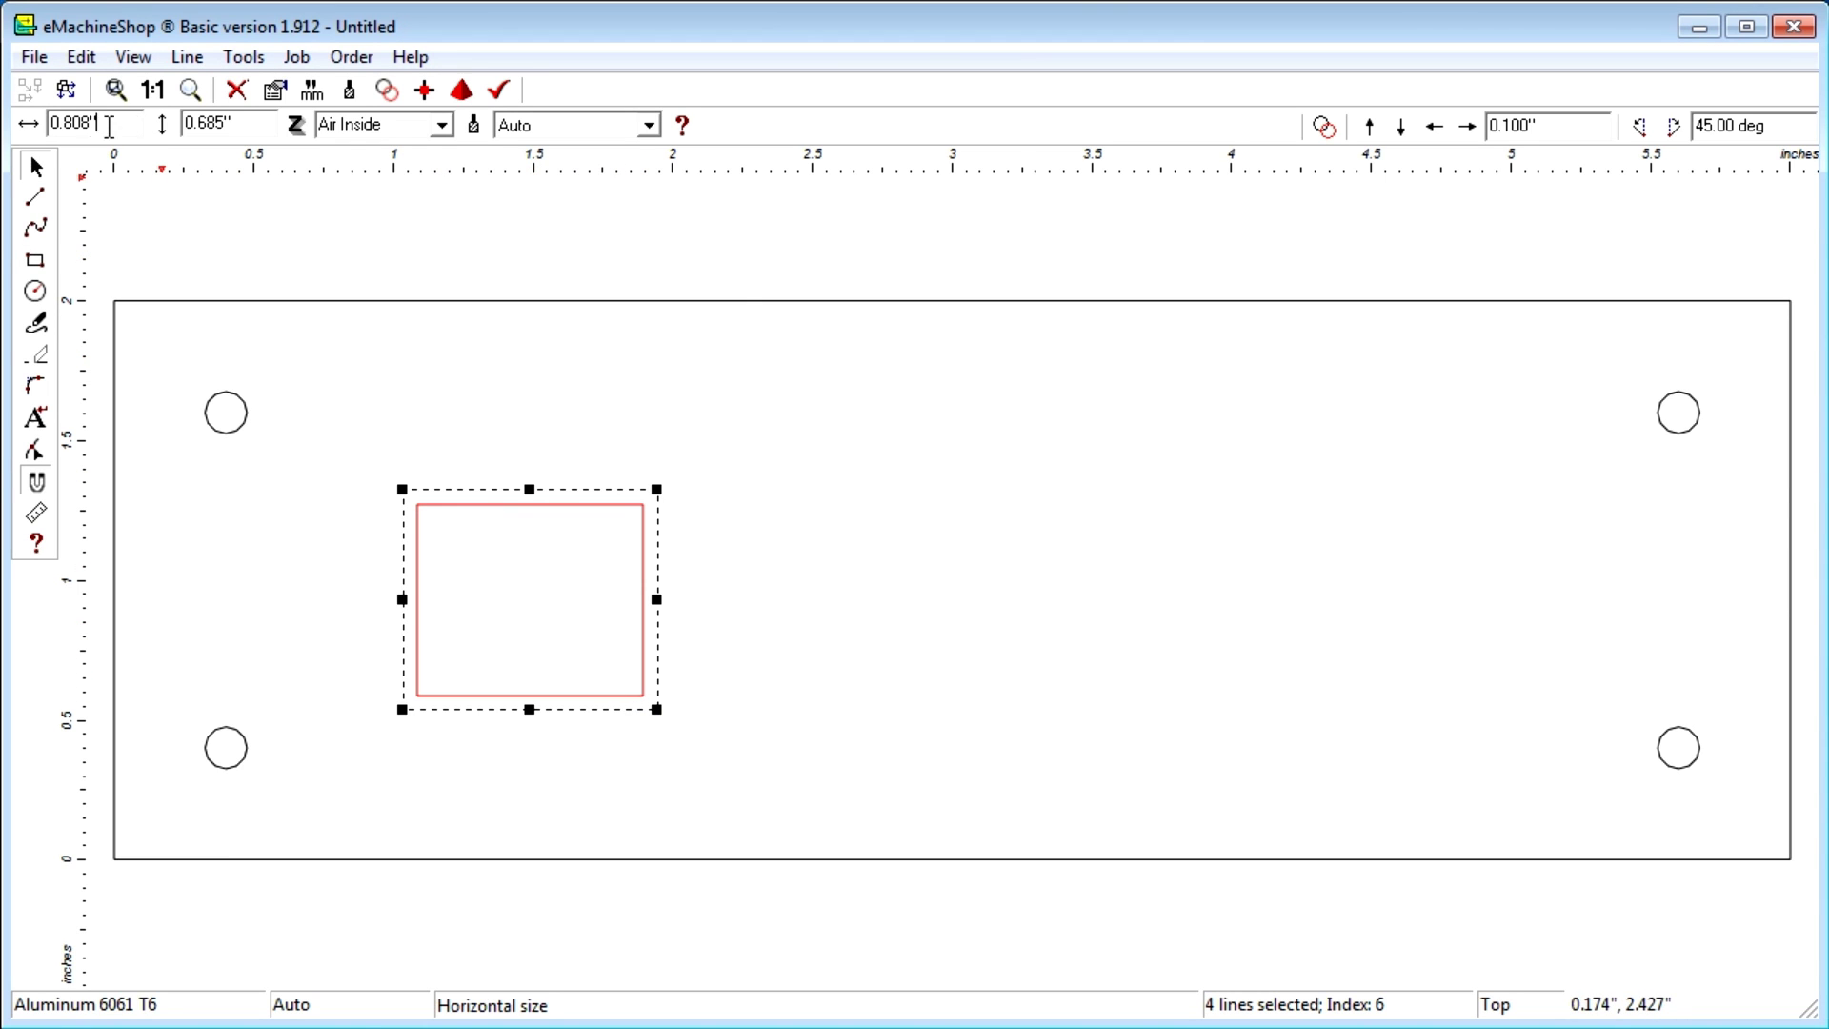
double_click(108, 126)
text(1.01)
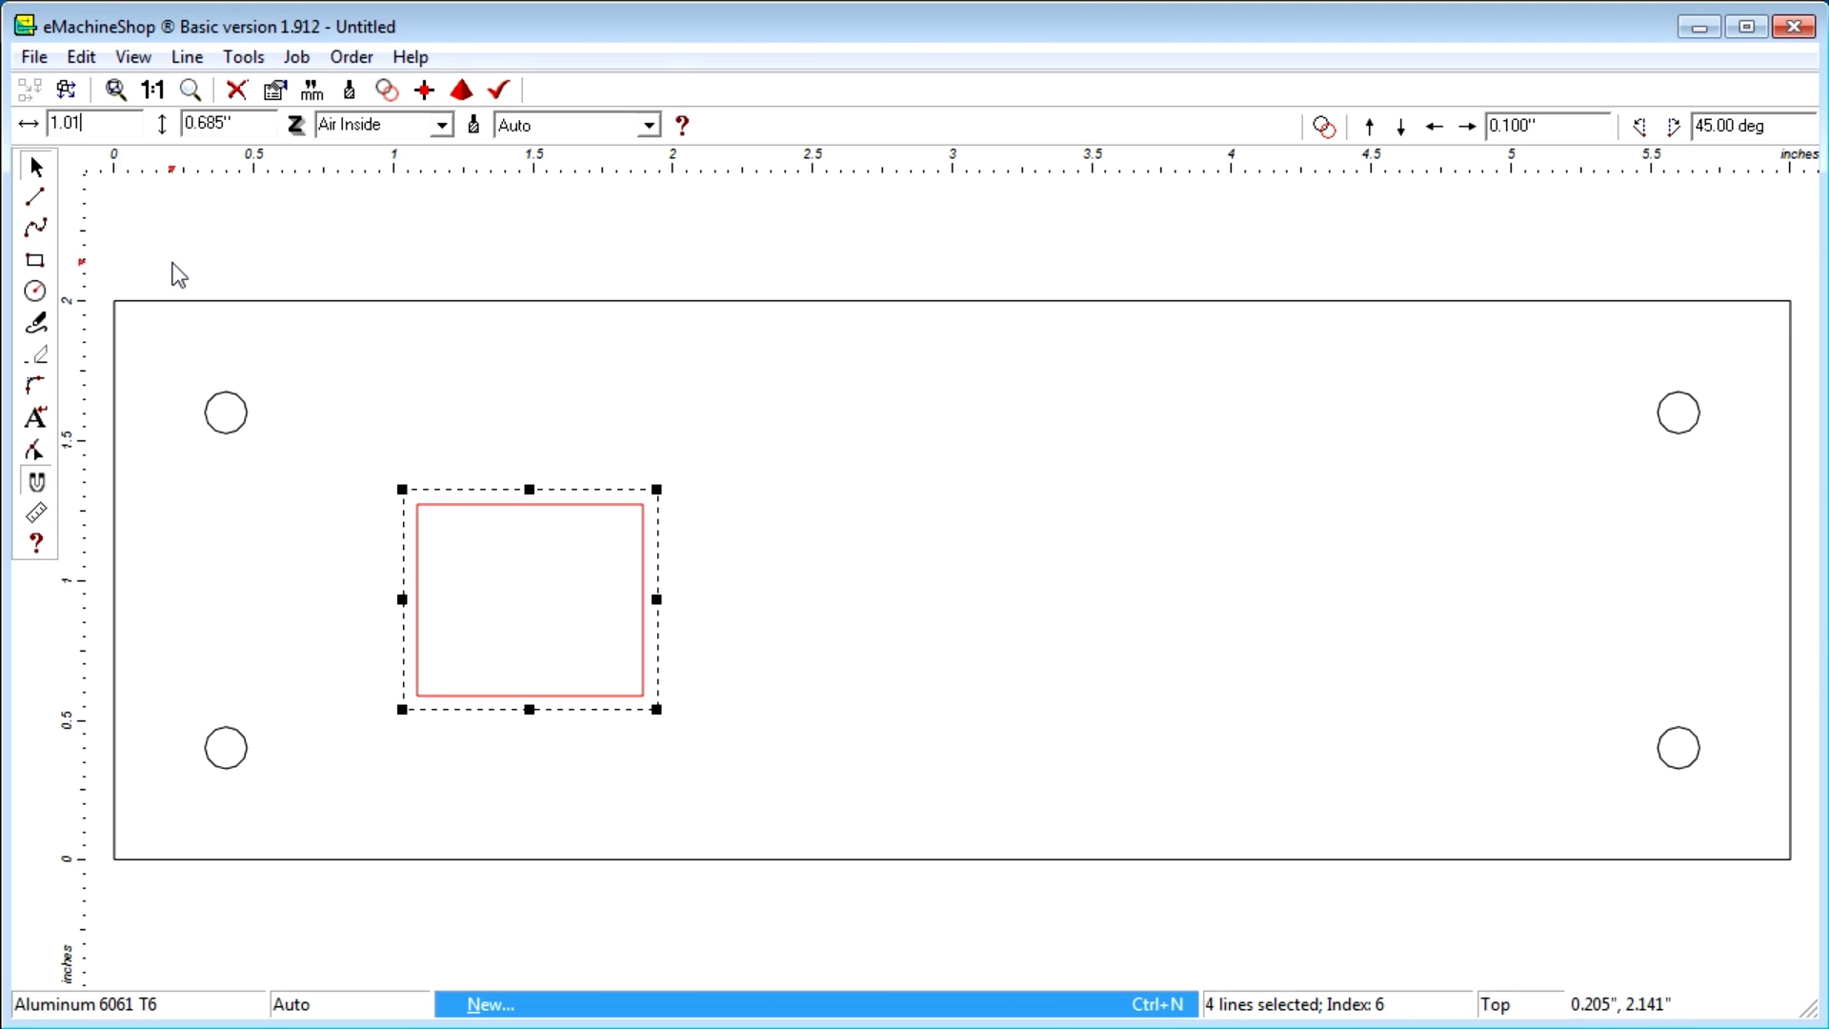
key(Tab)
text(1.)
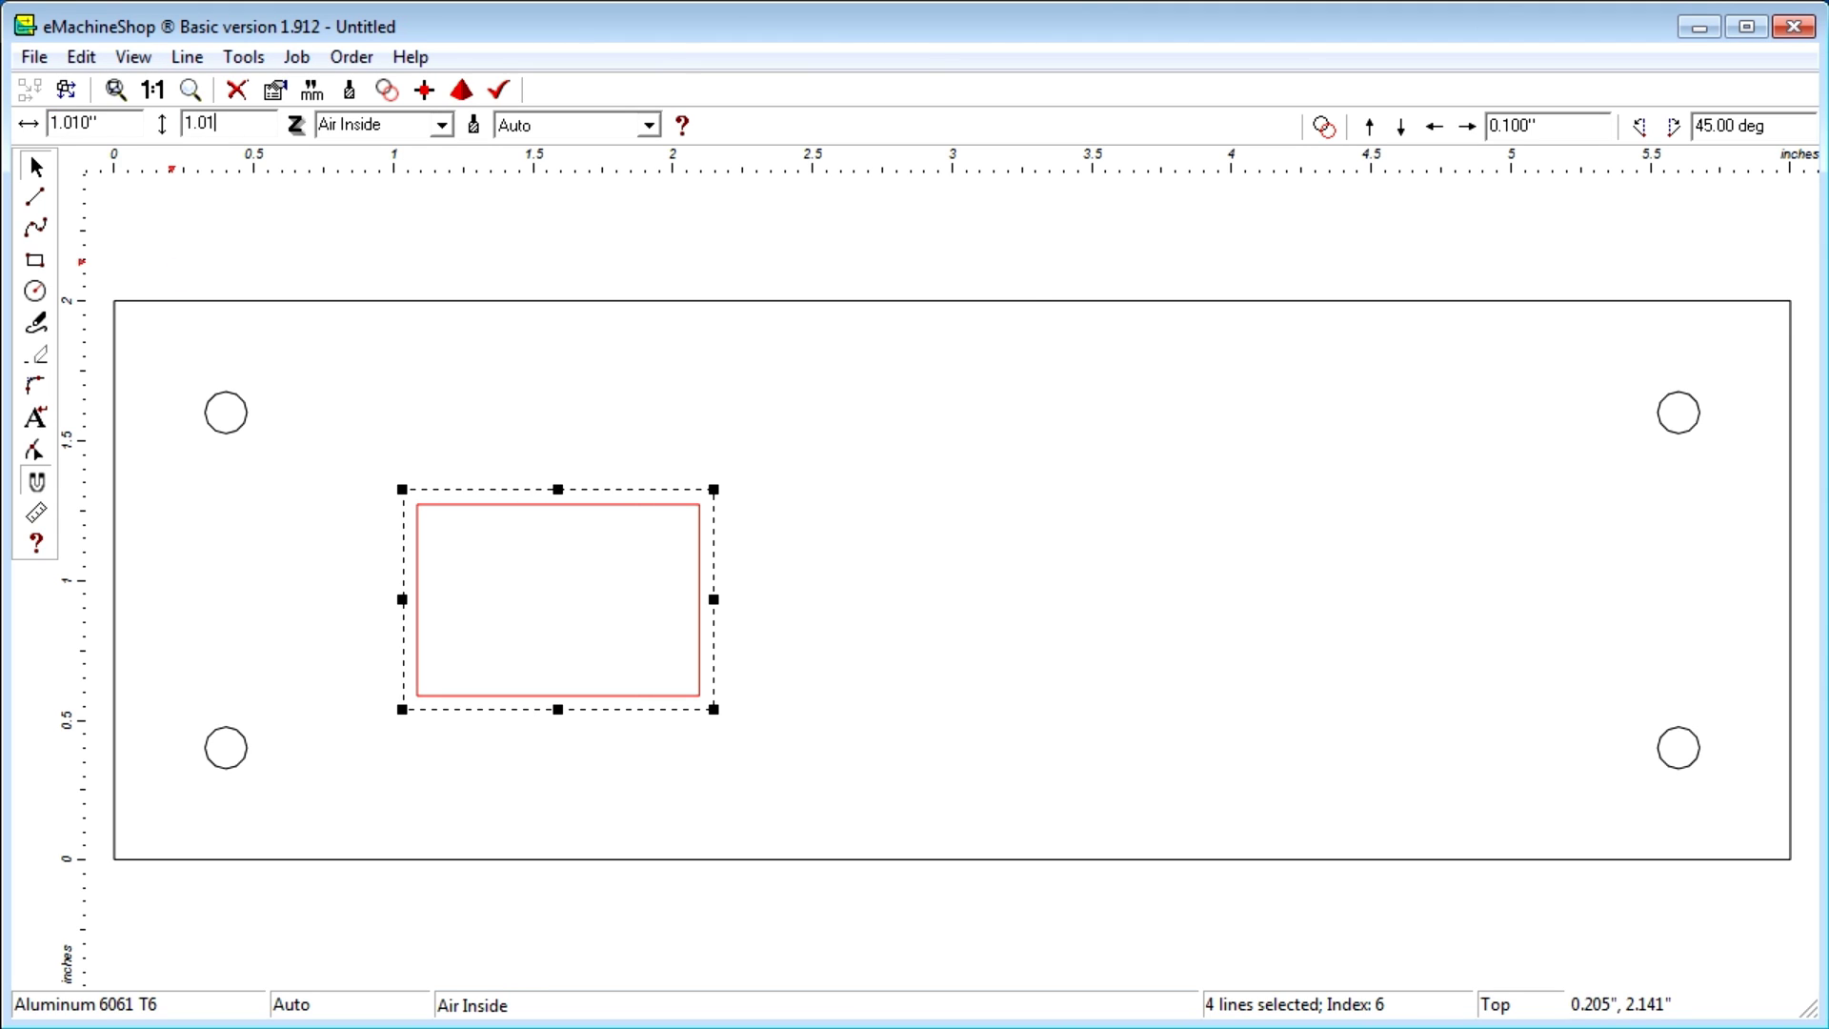
text(01)
key(Return)
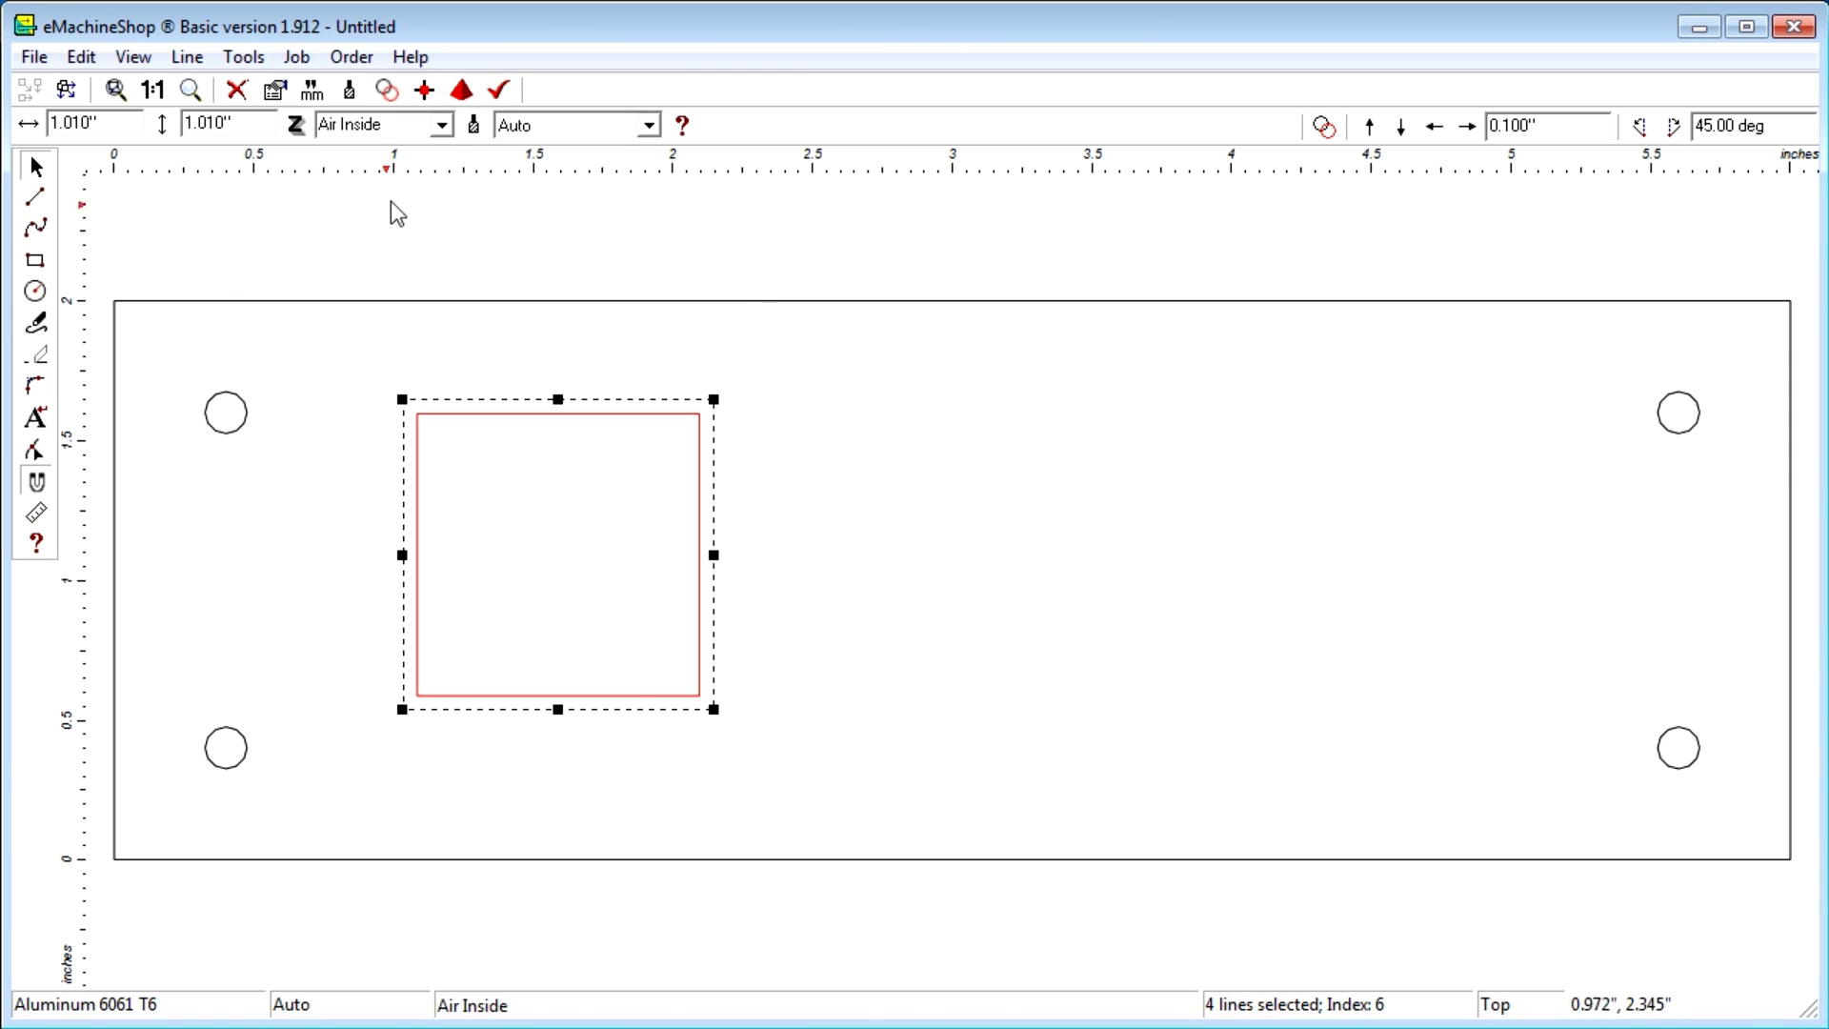
click(443, 125)
click(417, 155)
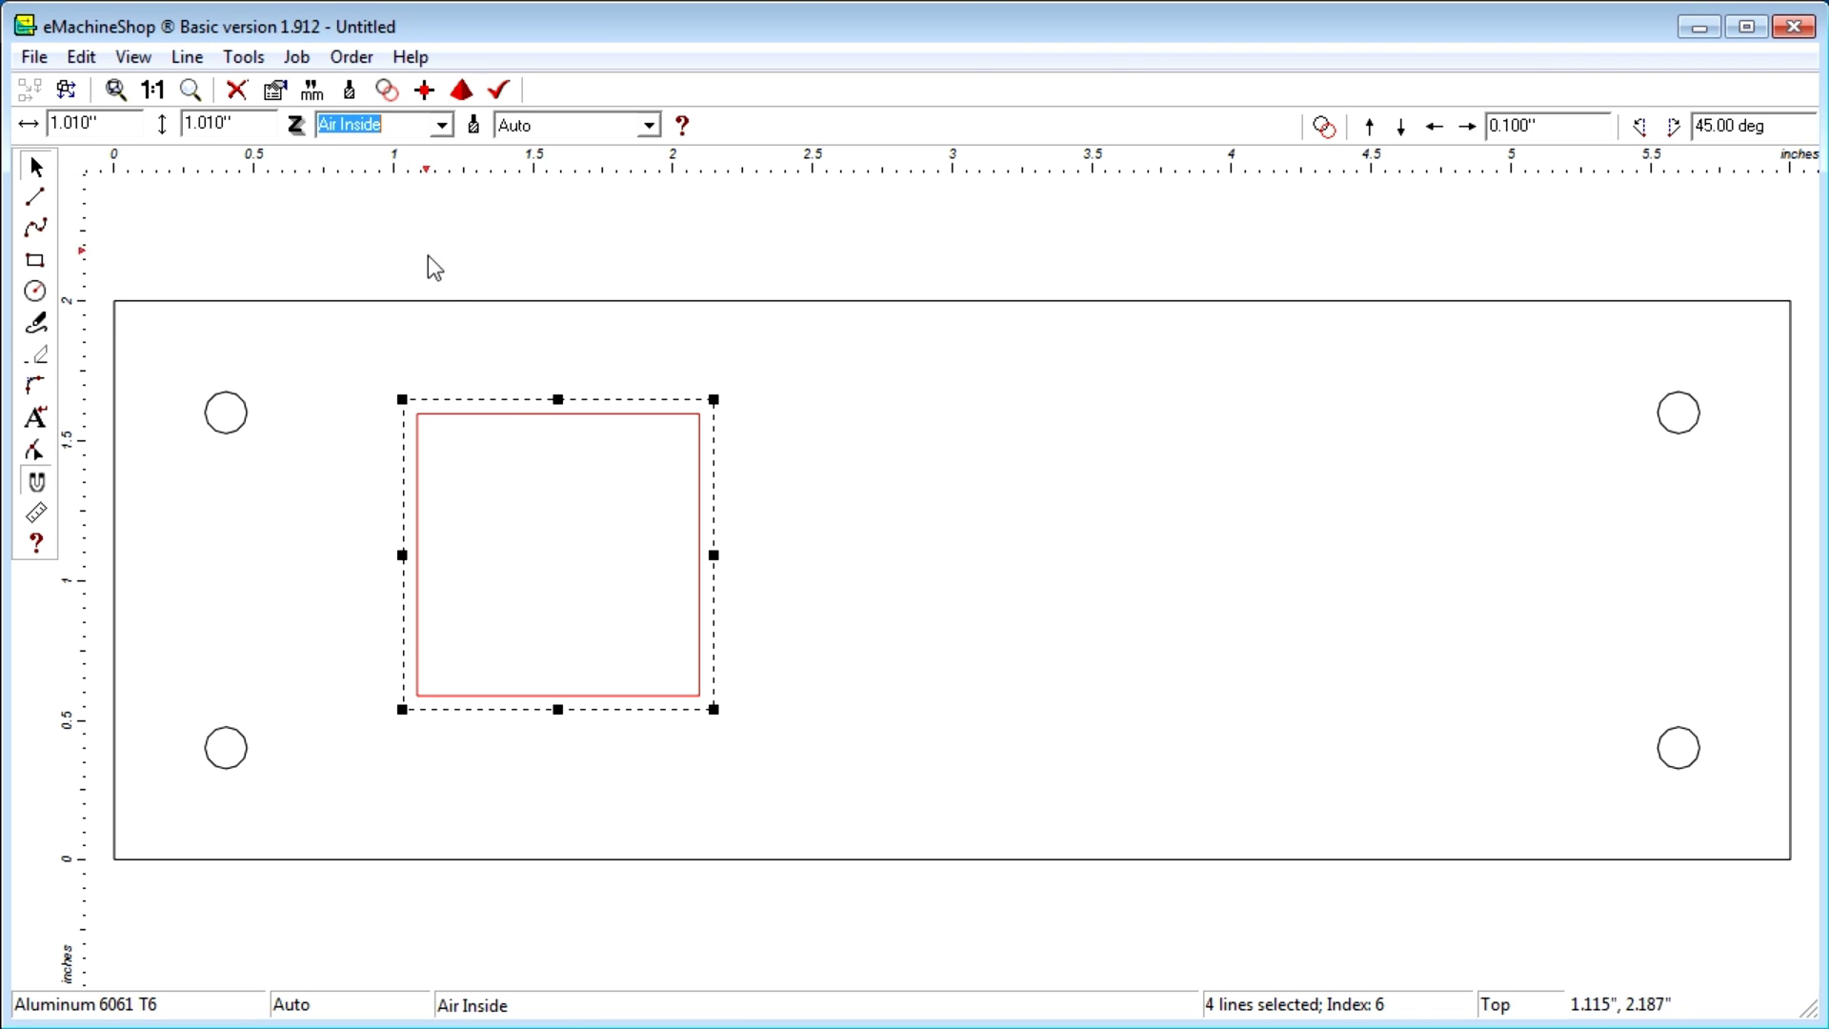
Align the square cutout with the plate's upper-left corner and shift it 1 inch right and 0.4 inch down
click(506, 411)
drag(506, 410, 202, 295)
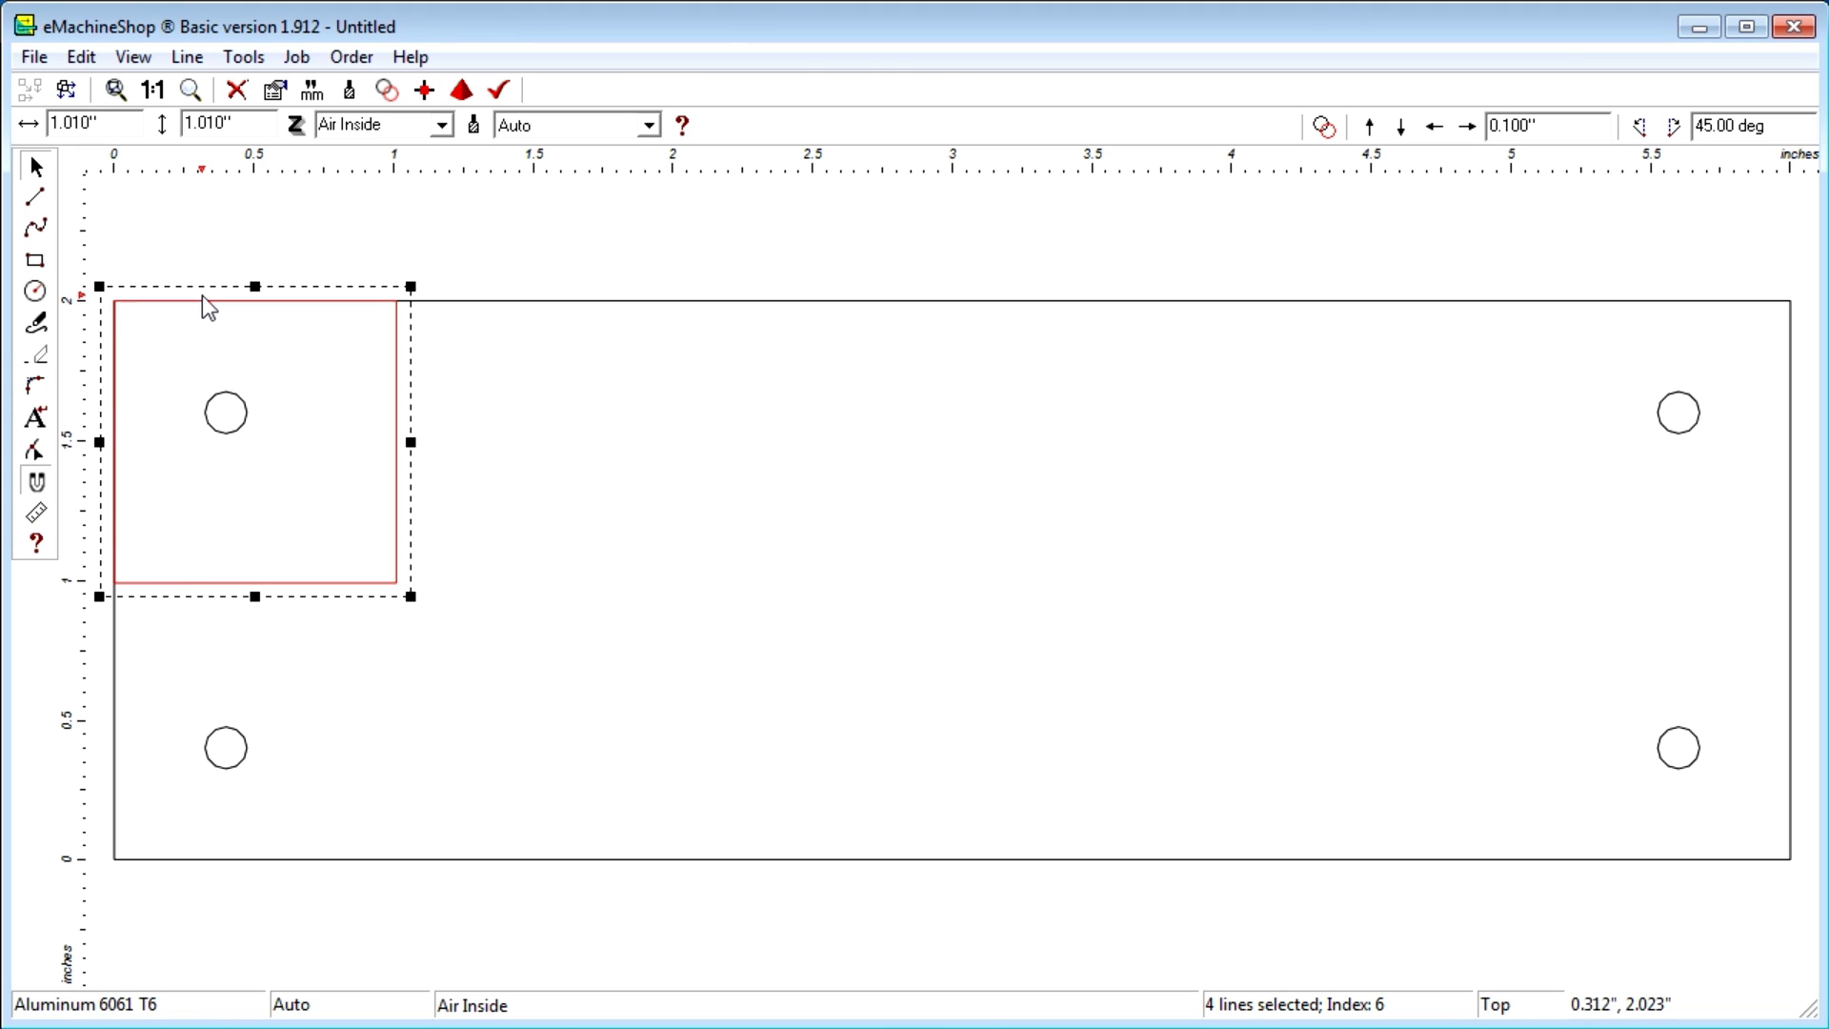
click(1469, 126)
click(1468, 126)
click(1470, 126)
click(1470, 127)
click(1470, 127)
click(1470, 126)
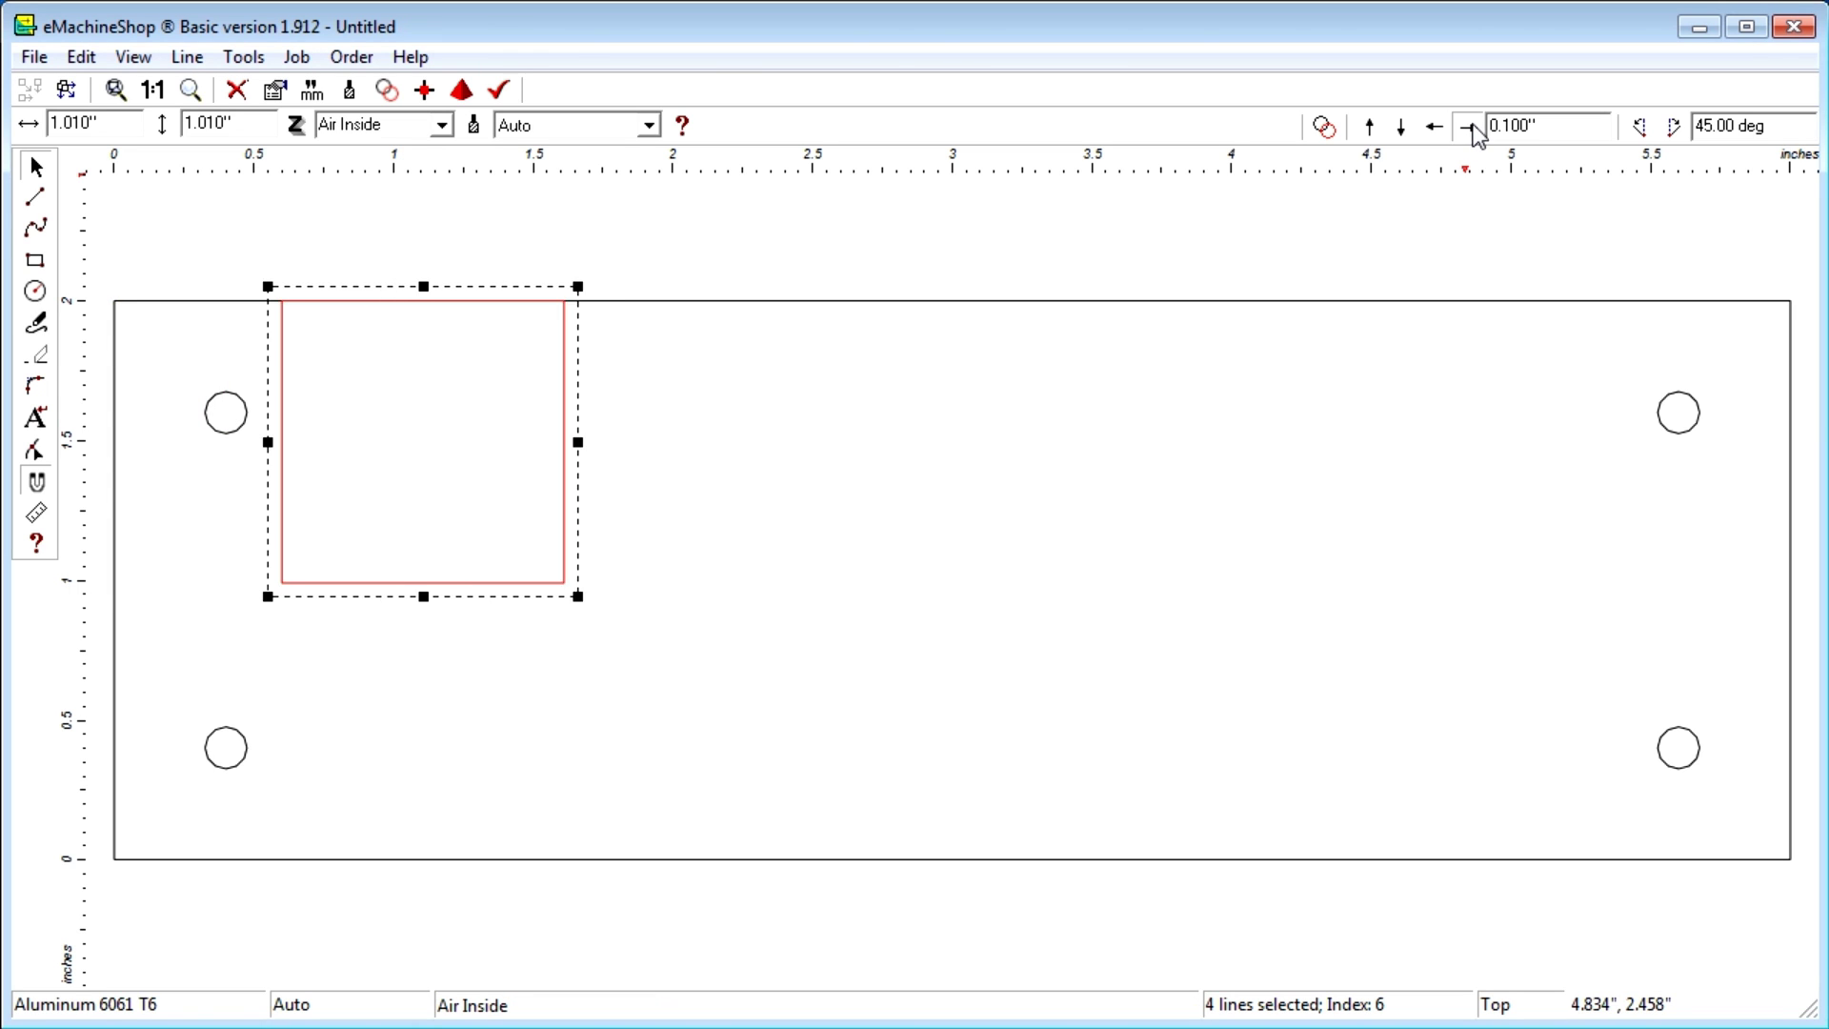
click(1471, 127)
click(1473, 127)
click(1473, 126)
click(1473, 127)
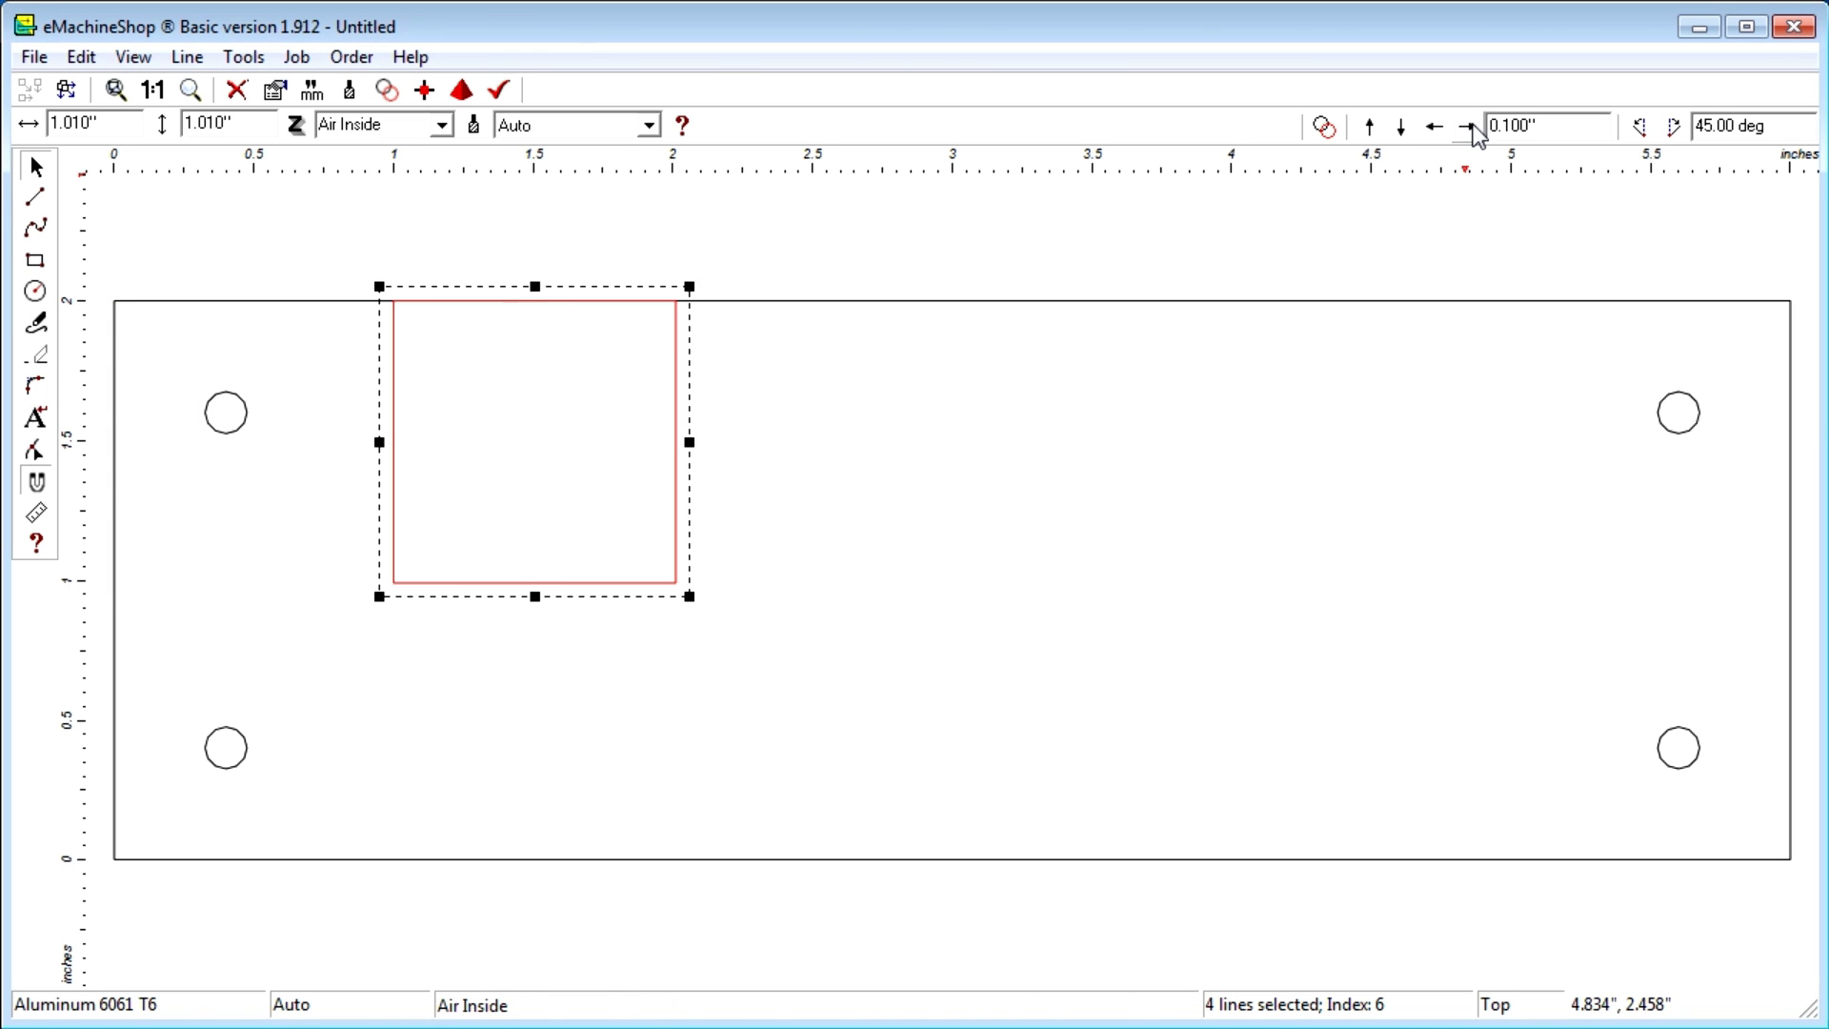
click(1402, 127)
click(1402, 127)
click(1402, 127)
click(1403, 128)
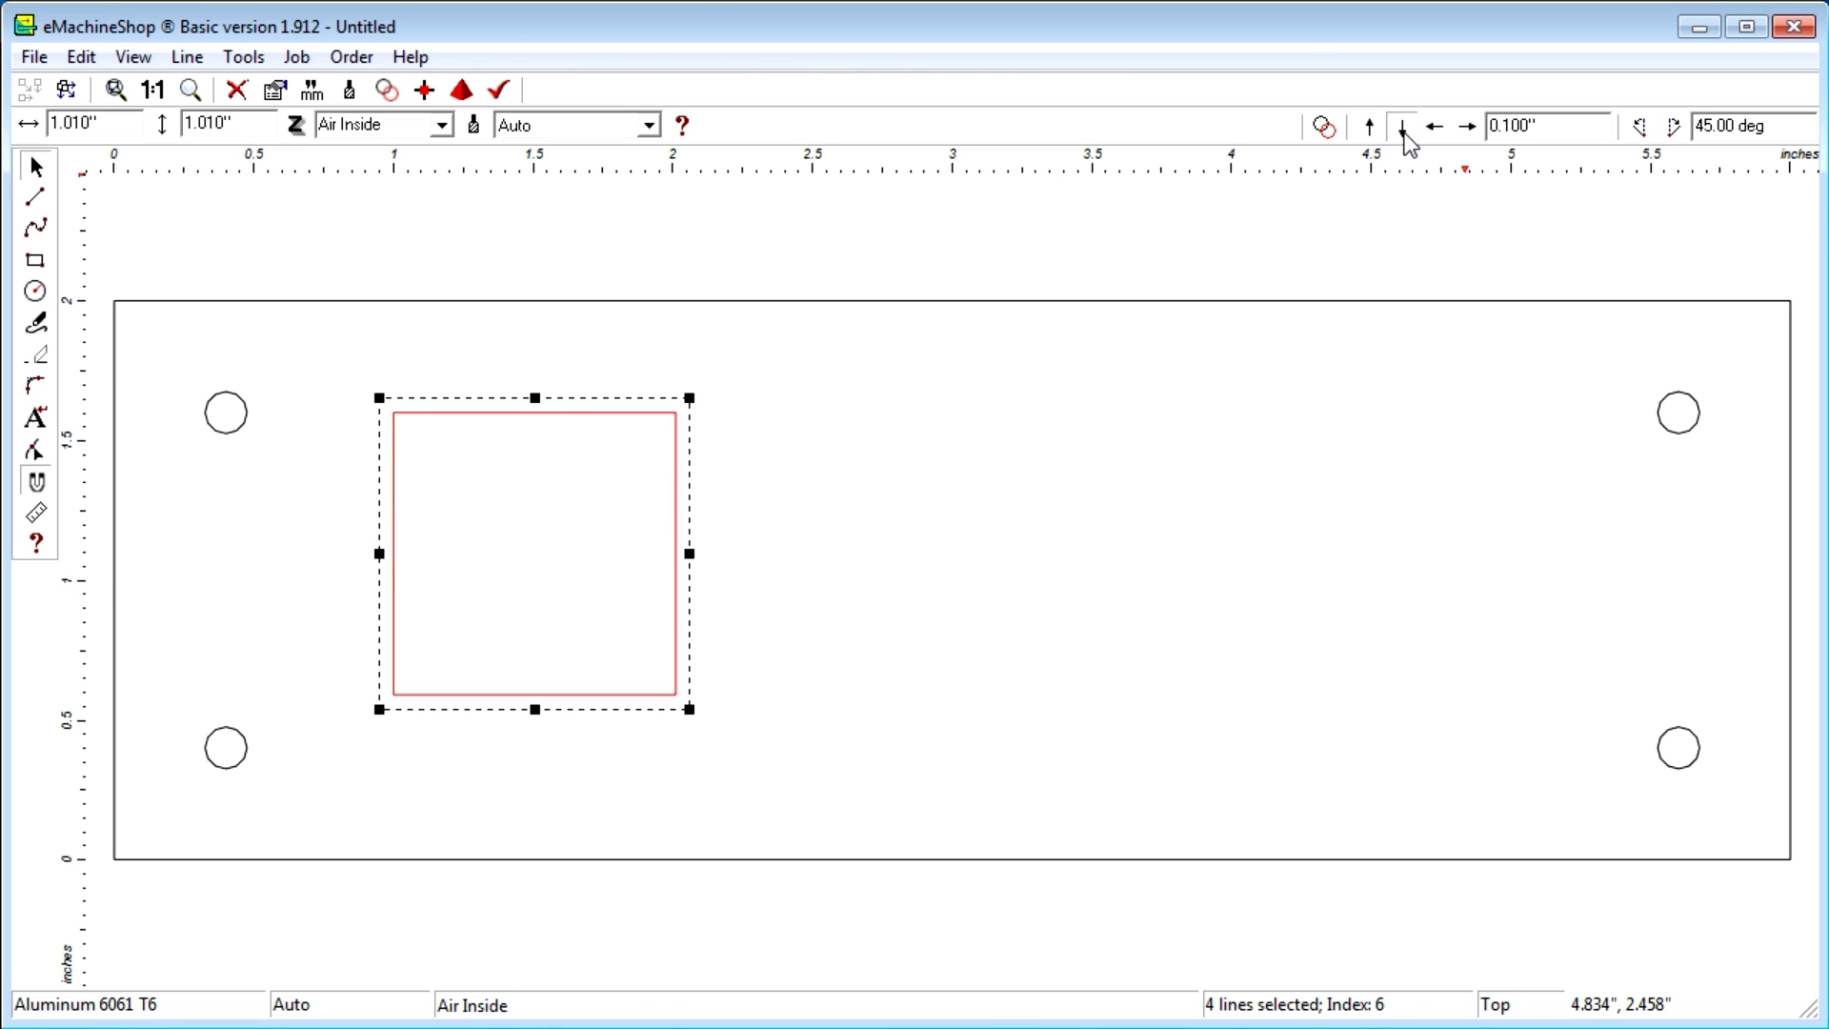
Shift the square cutout down by another 0.1 inch and deselect it
click(1402, 128)
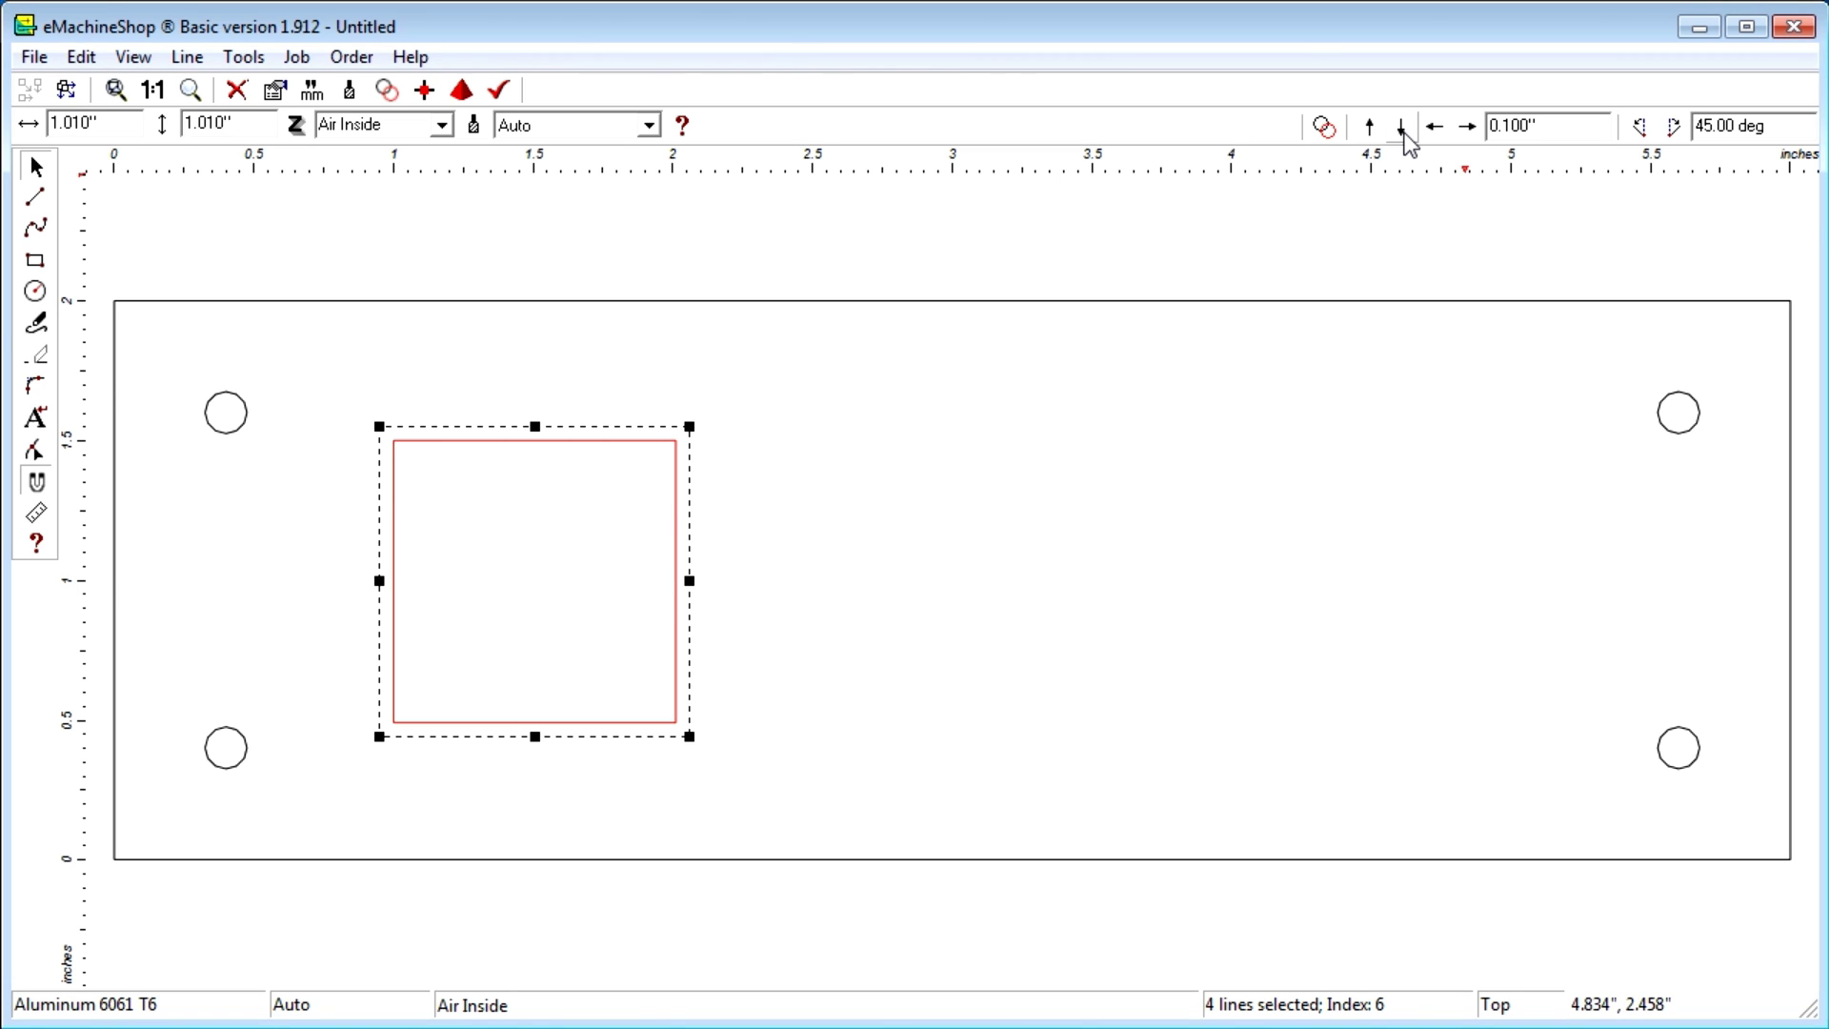
click(1171, 352)
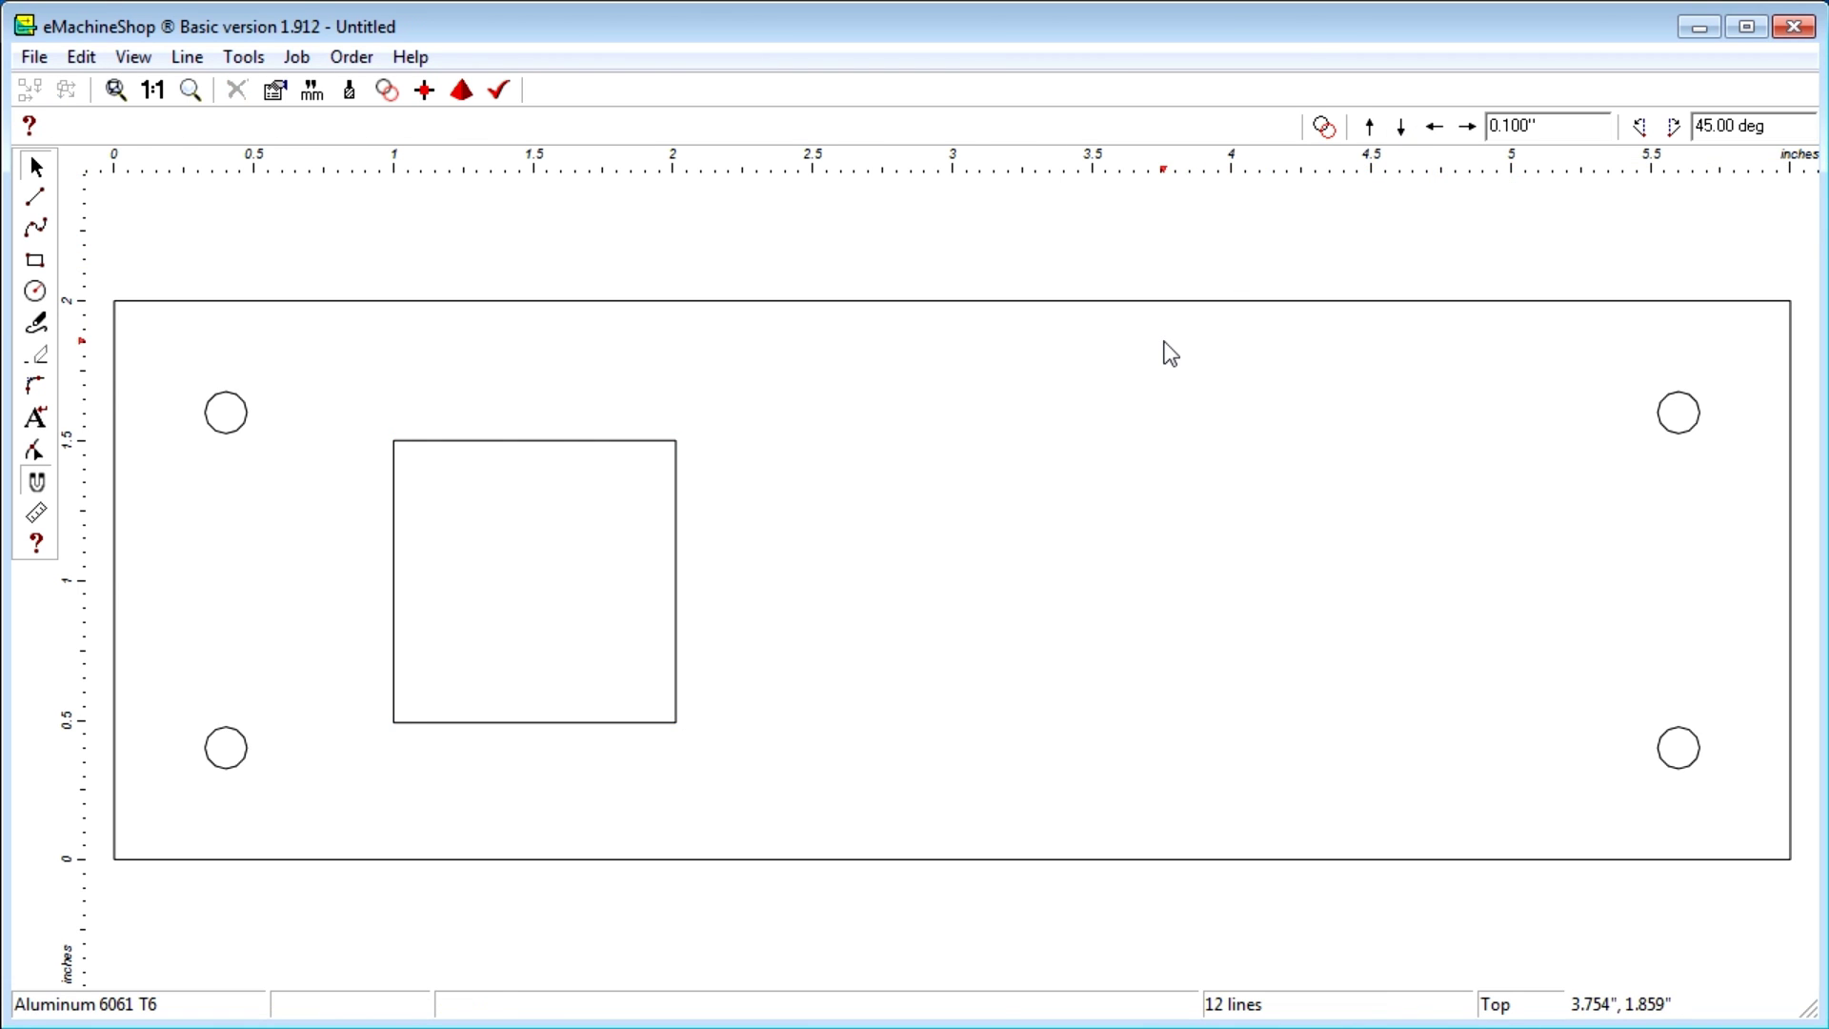
Draw a circle right of the square cutout with a 0.25 inch diameter and the depth set to Air Inside
click(35, 291)
drag(1013, 593, 1039, 644)
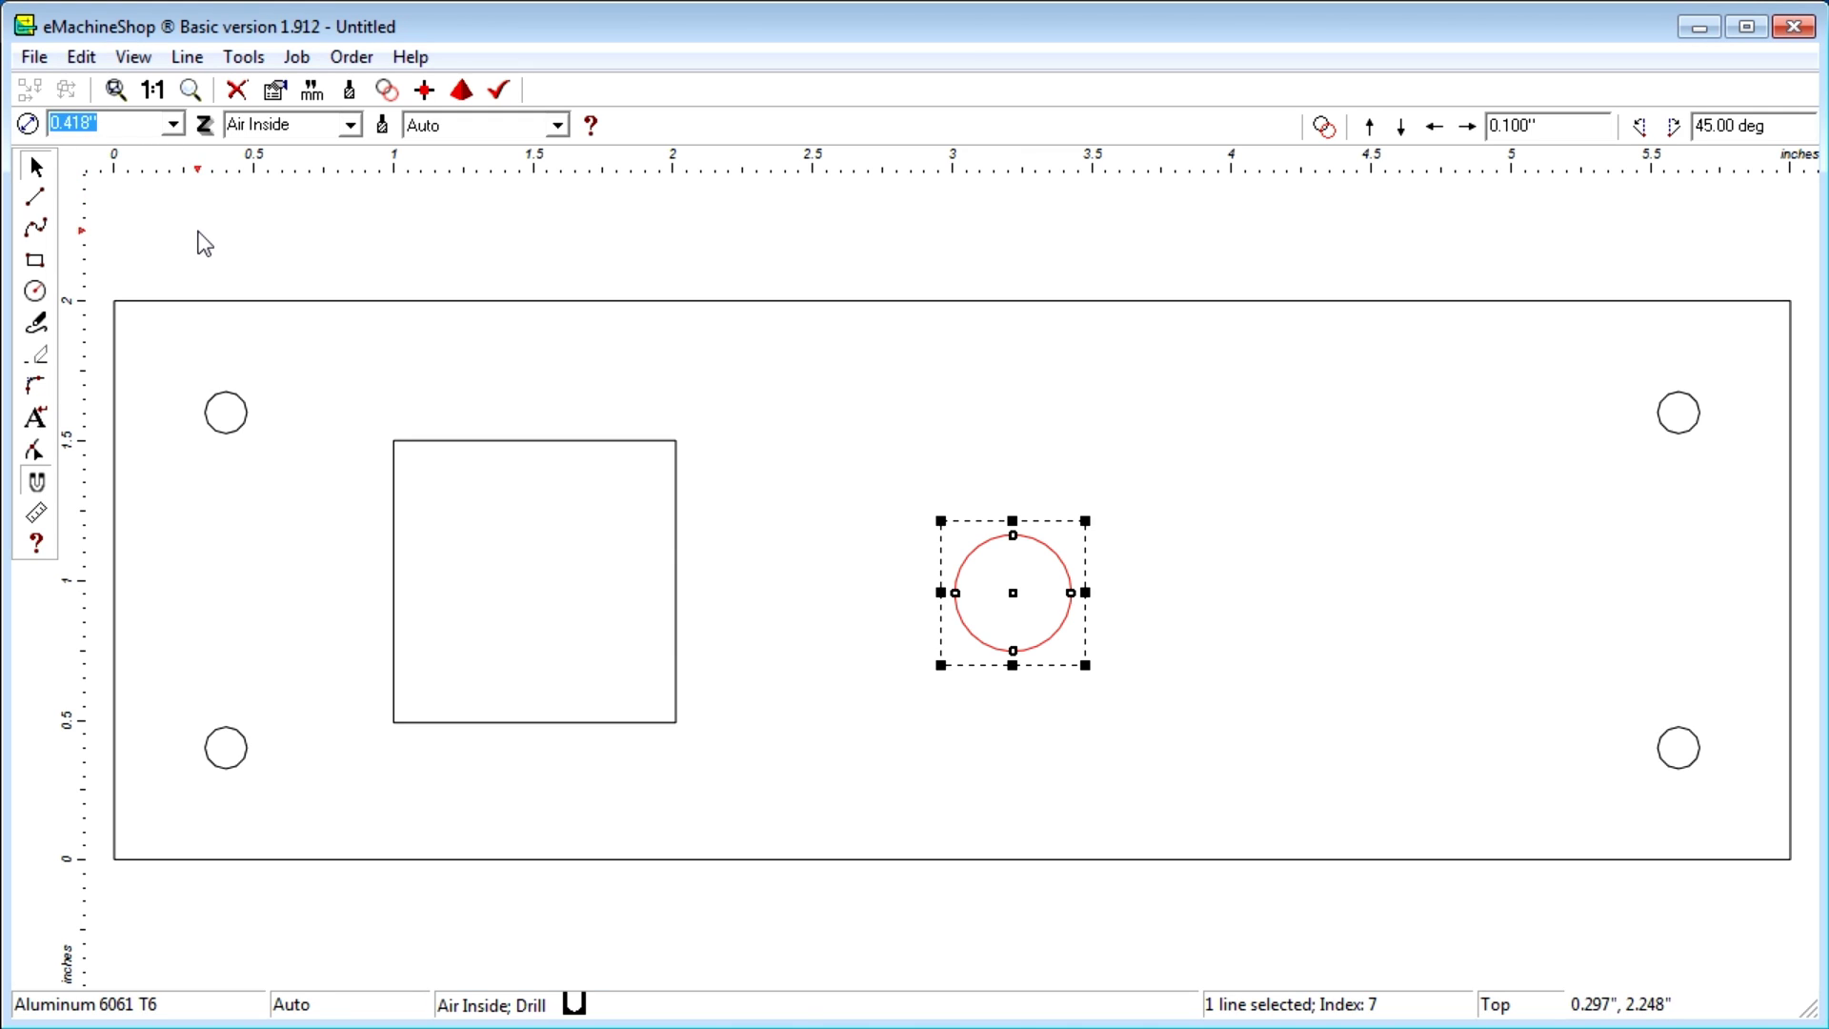
text(.25)
key(Return)
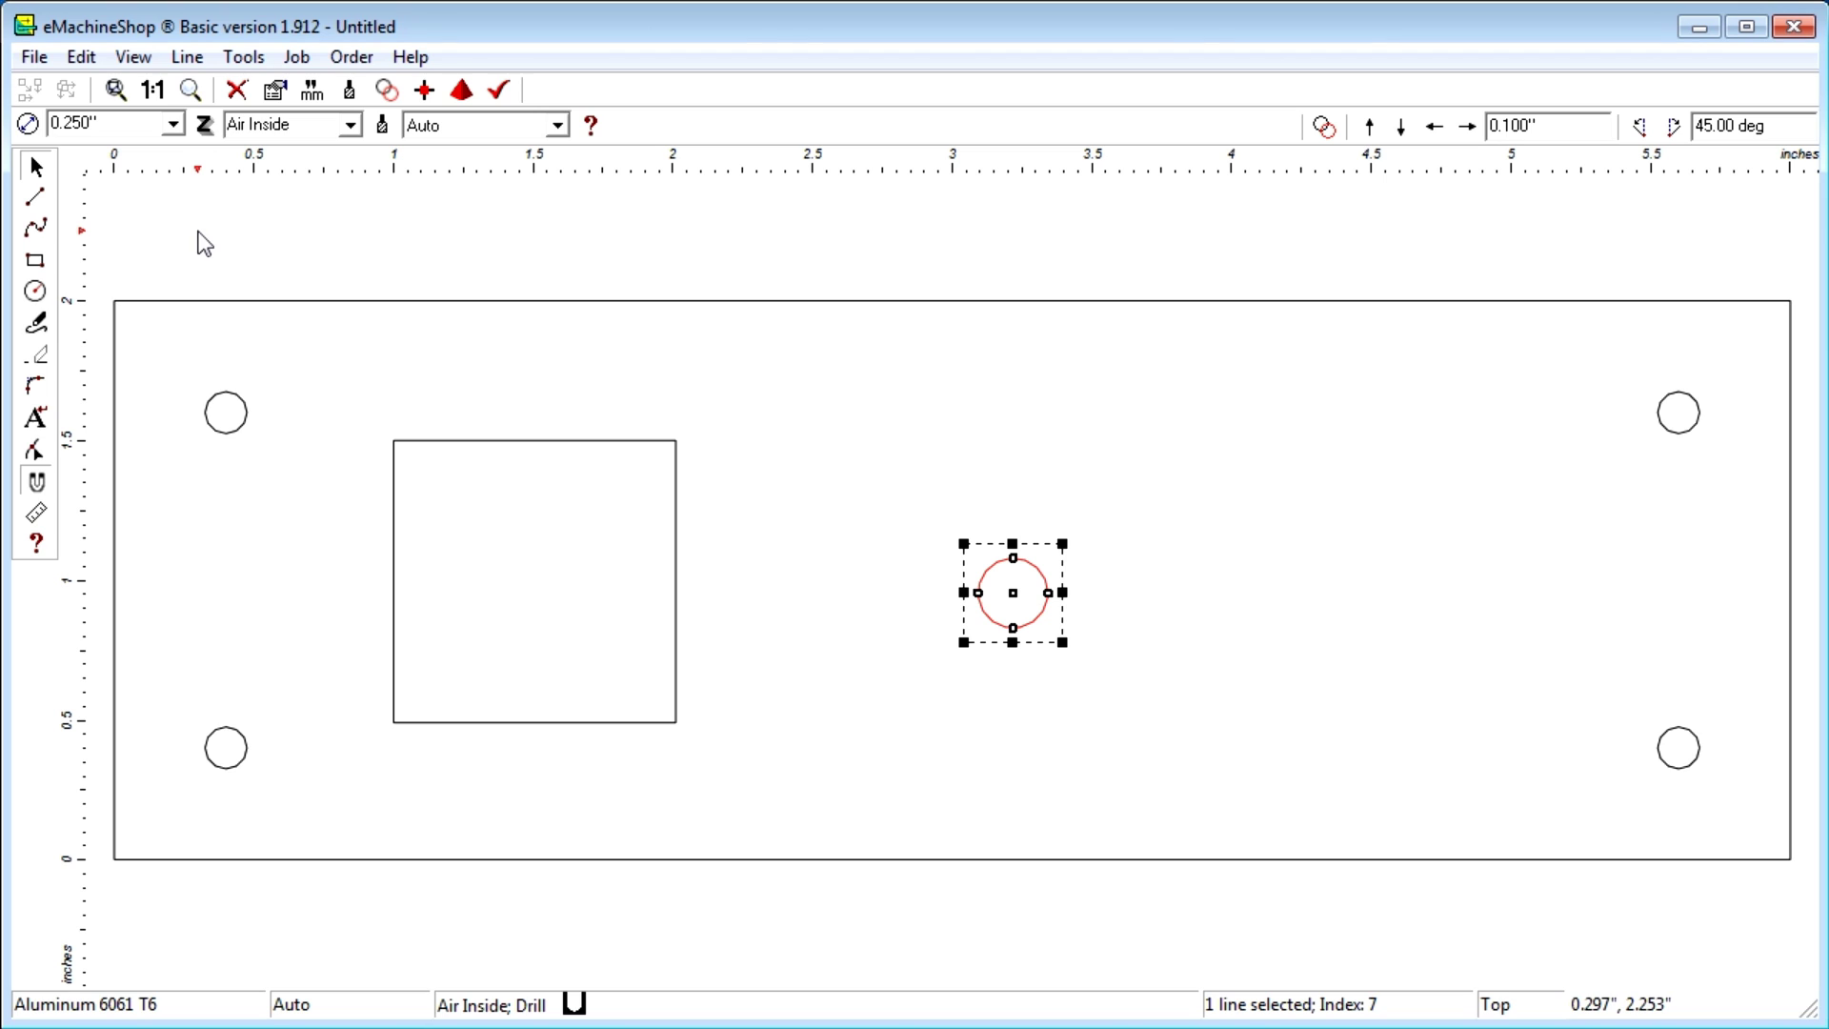
click(352, 125)
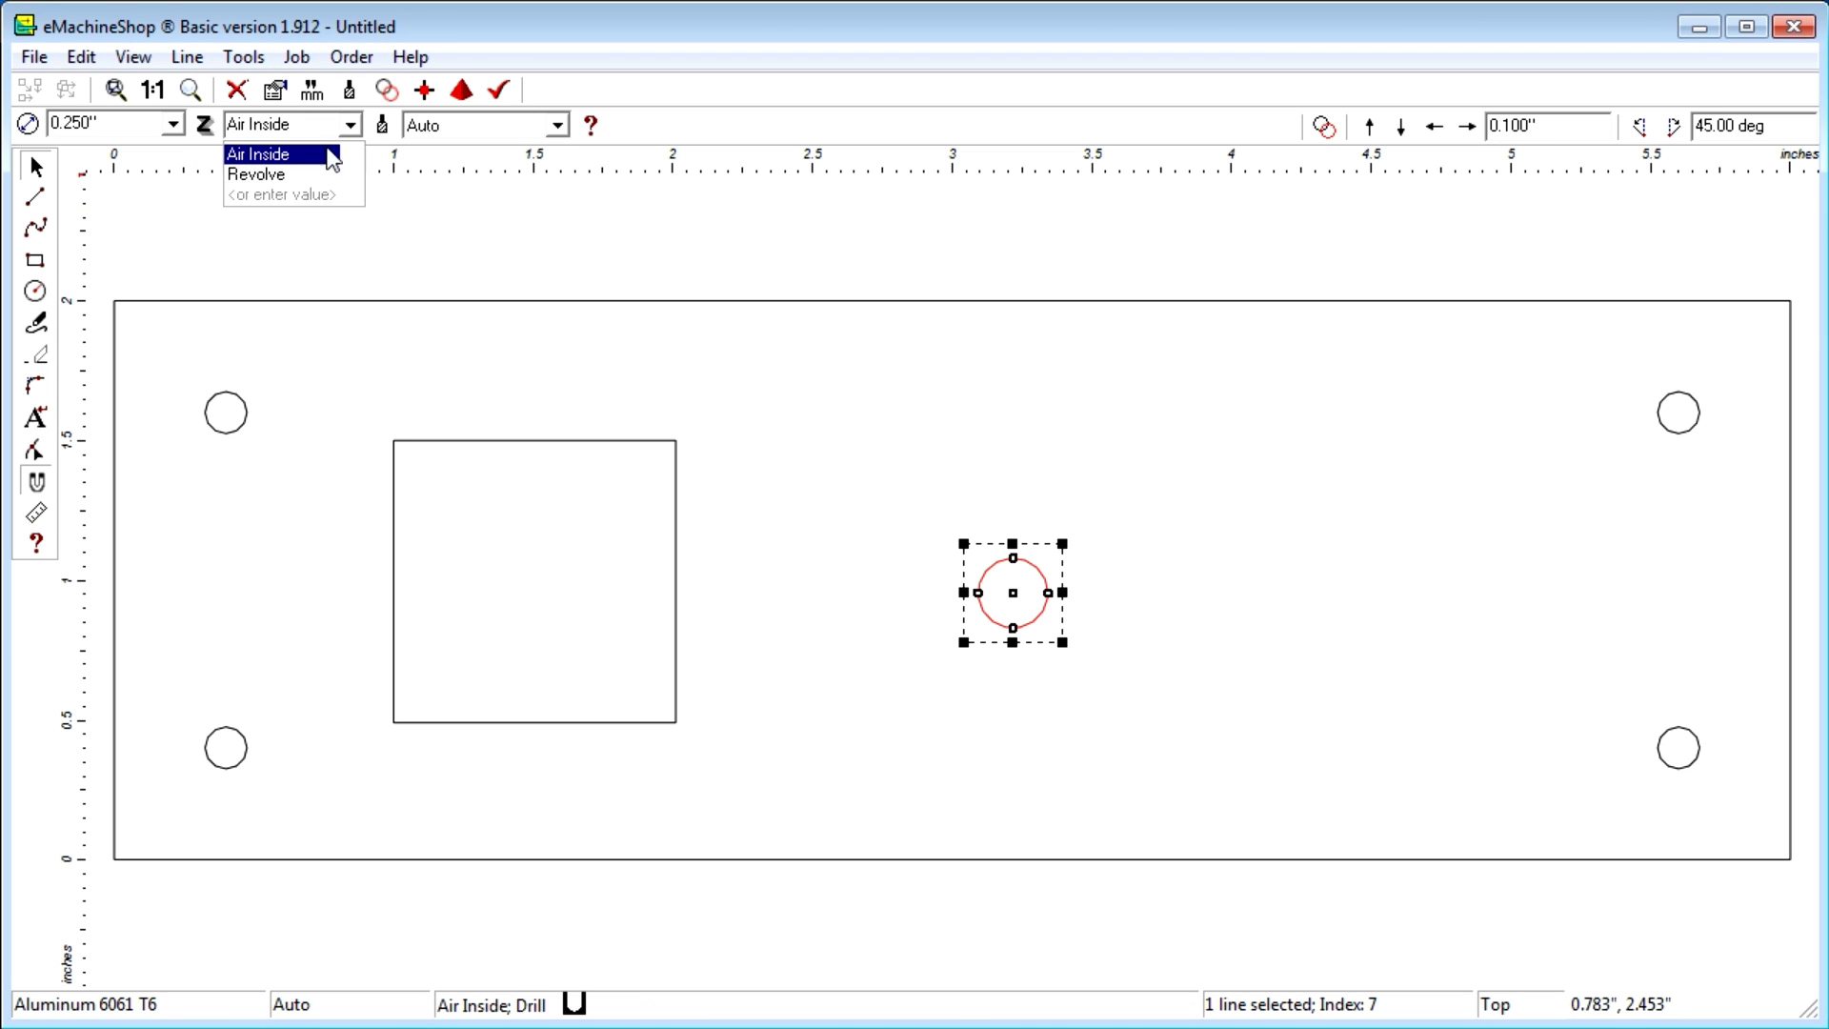
click(327, 151)
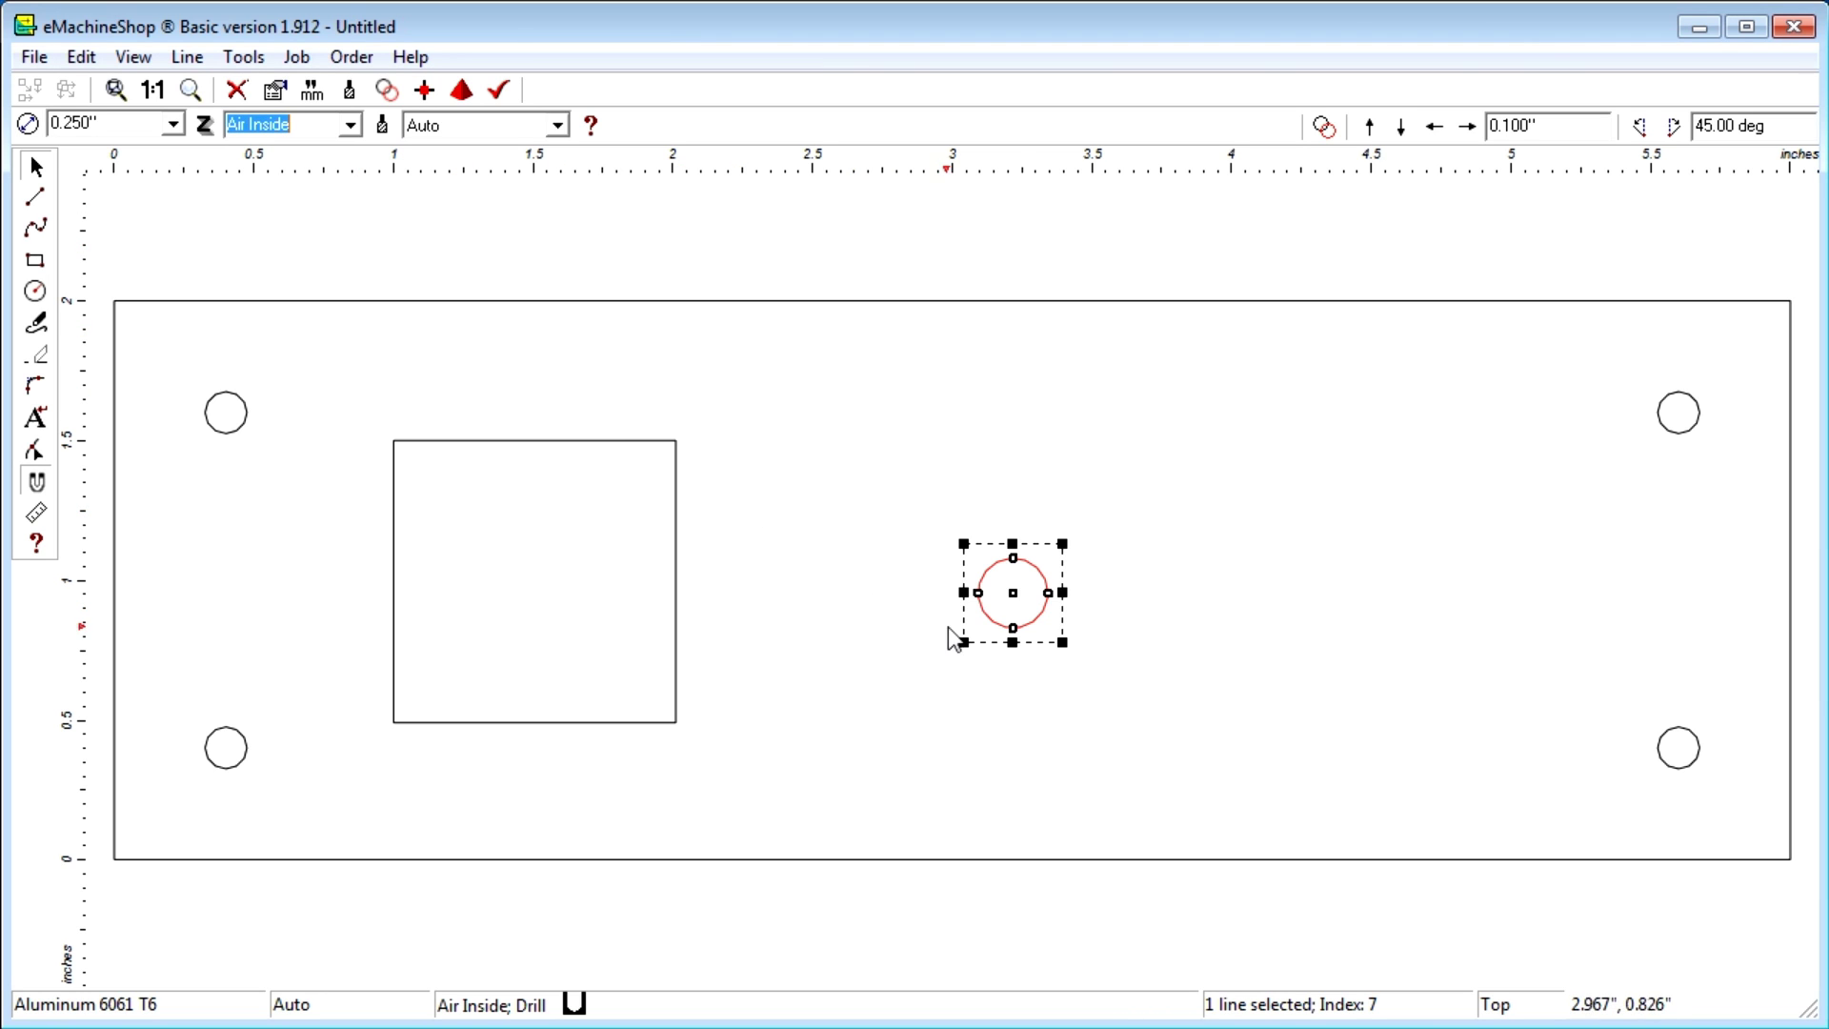
Center the 0.25 inch circle on the plate, then shift it 0.5 inch right in 0.25 inch nudges
drag(987, 619, 937, 607)
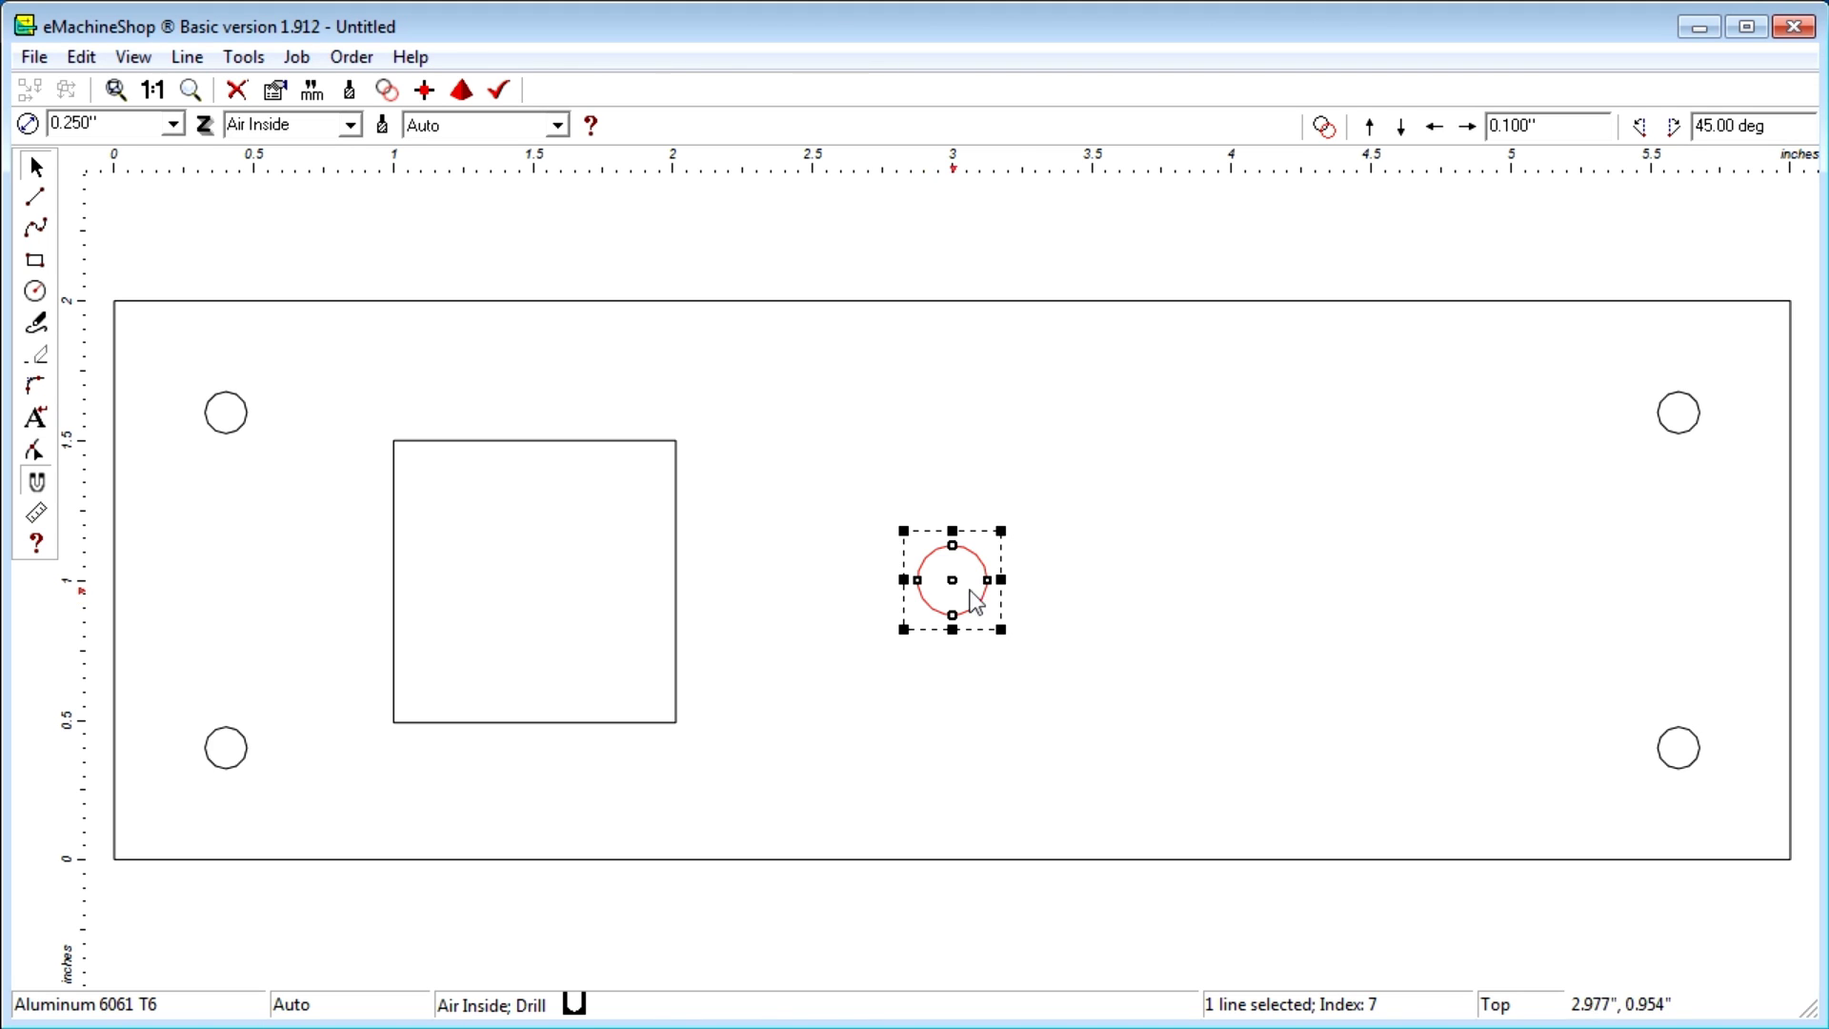
drag(1560, 126, 1484, 131)
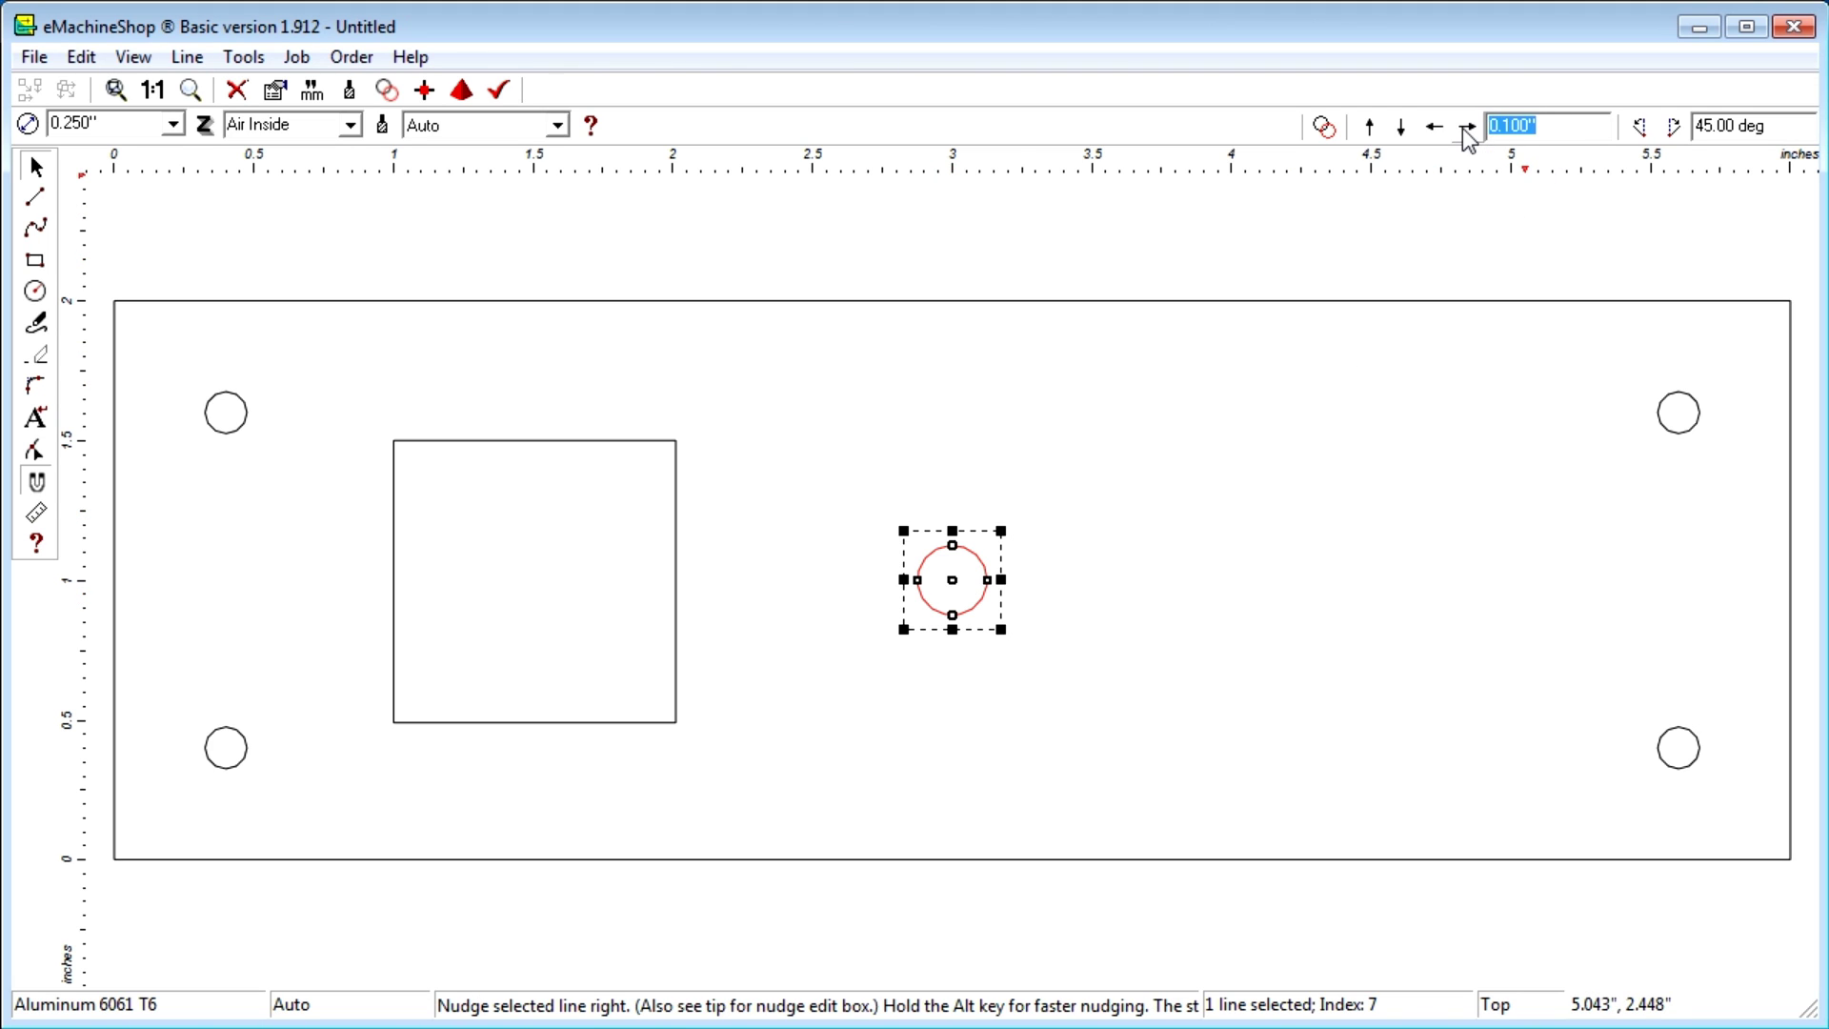
text(.25)
click(1467, 129)
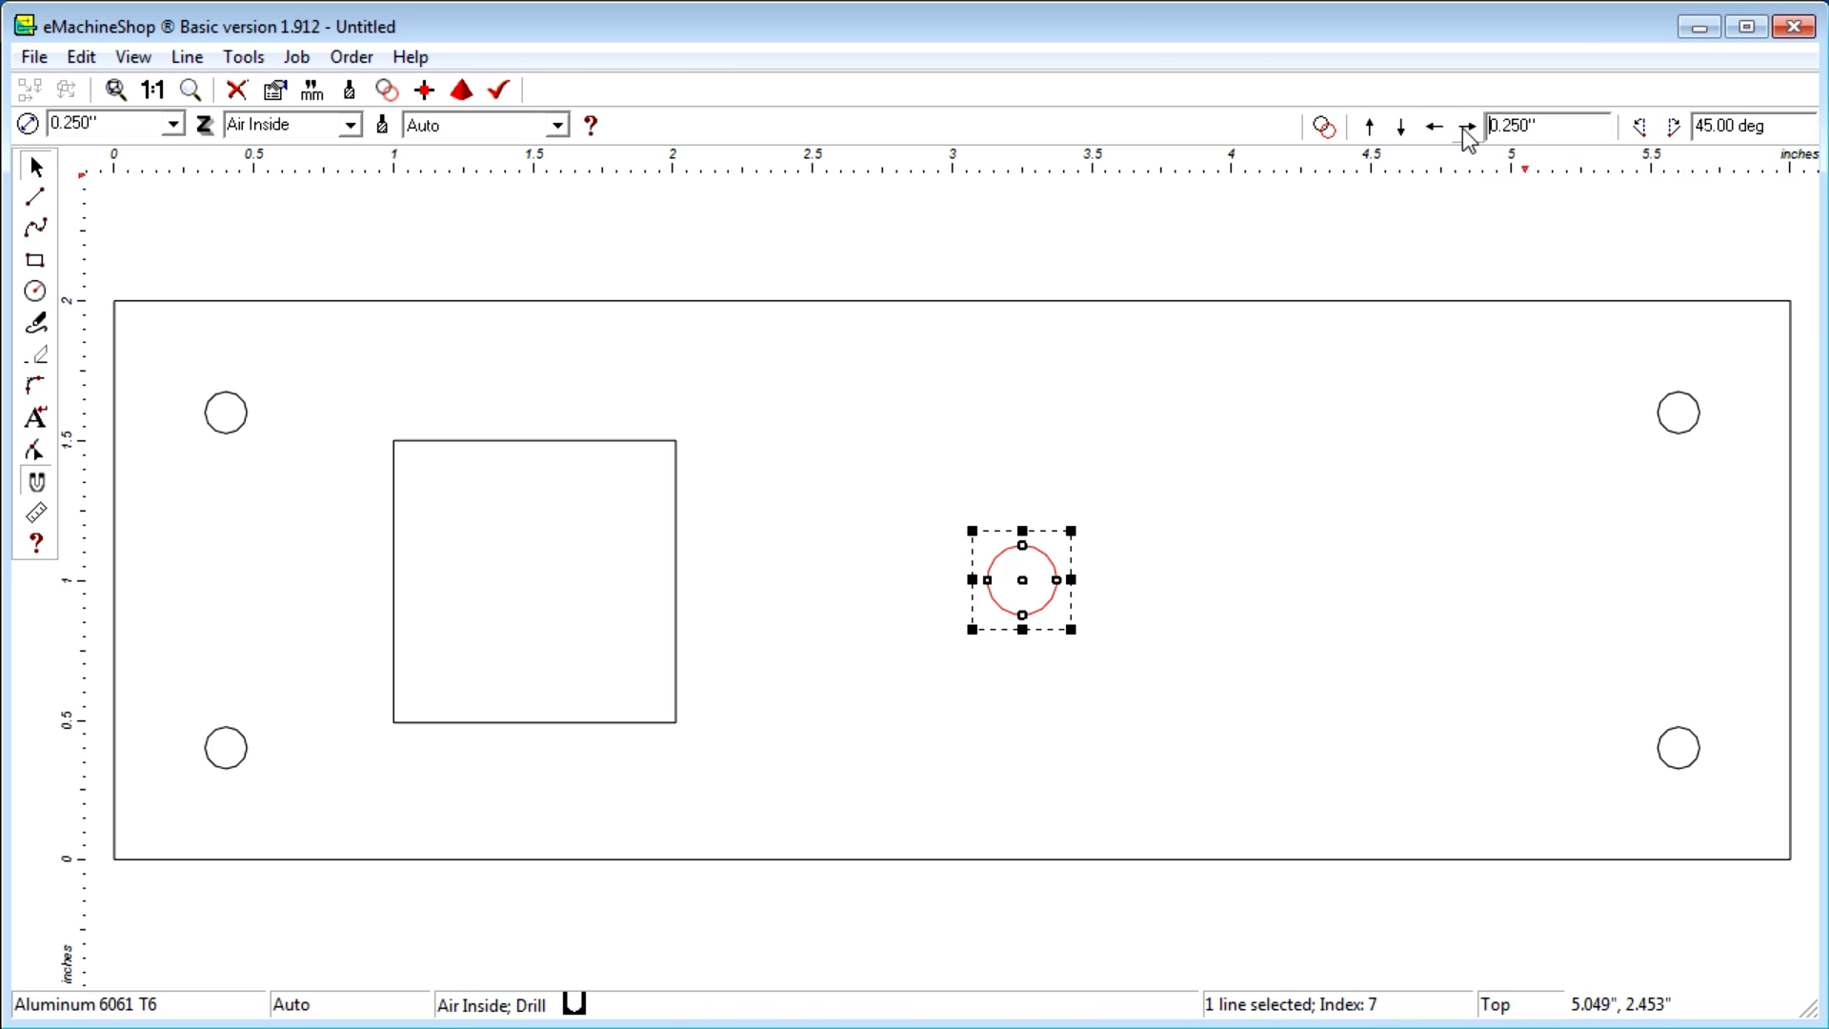
click(1468, 128)
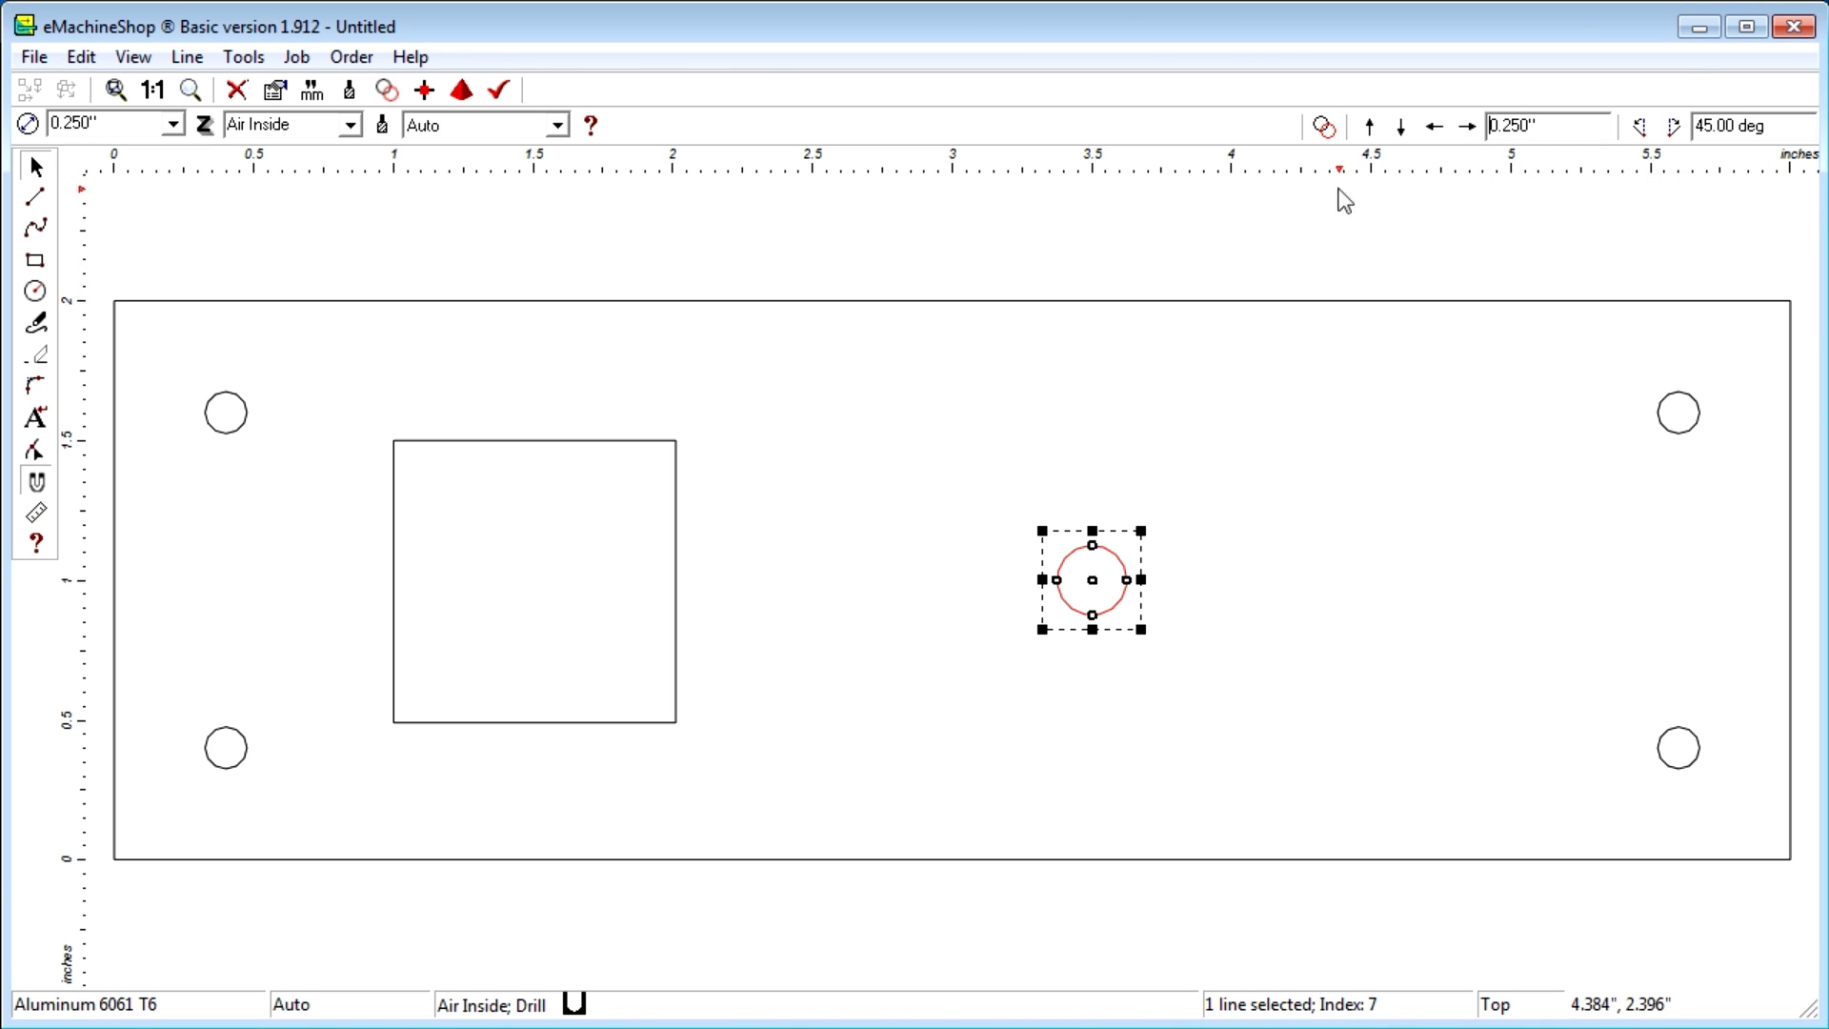
Make two copies of the 0.25 inch circle, leaving one 0.25 inch and placing the other 0.75 inch right of the first circle
click(1325, 127)
click(1469, 128)
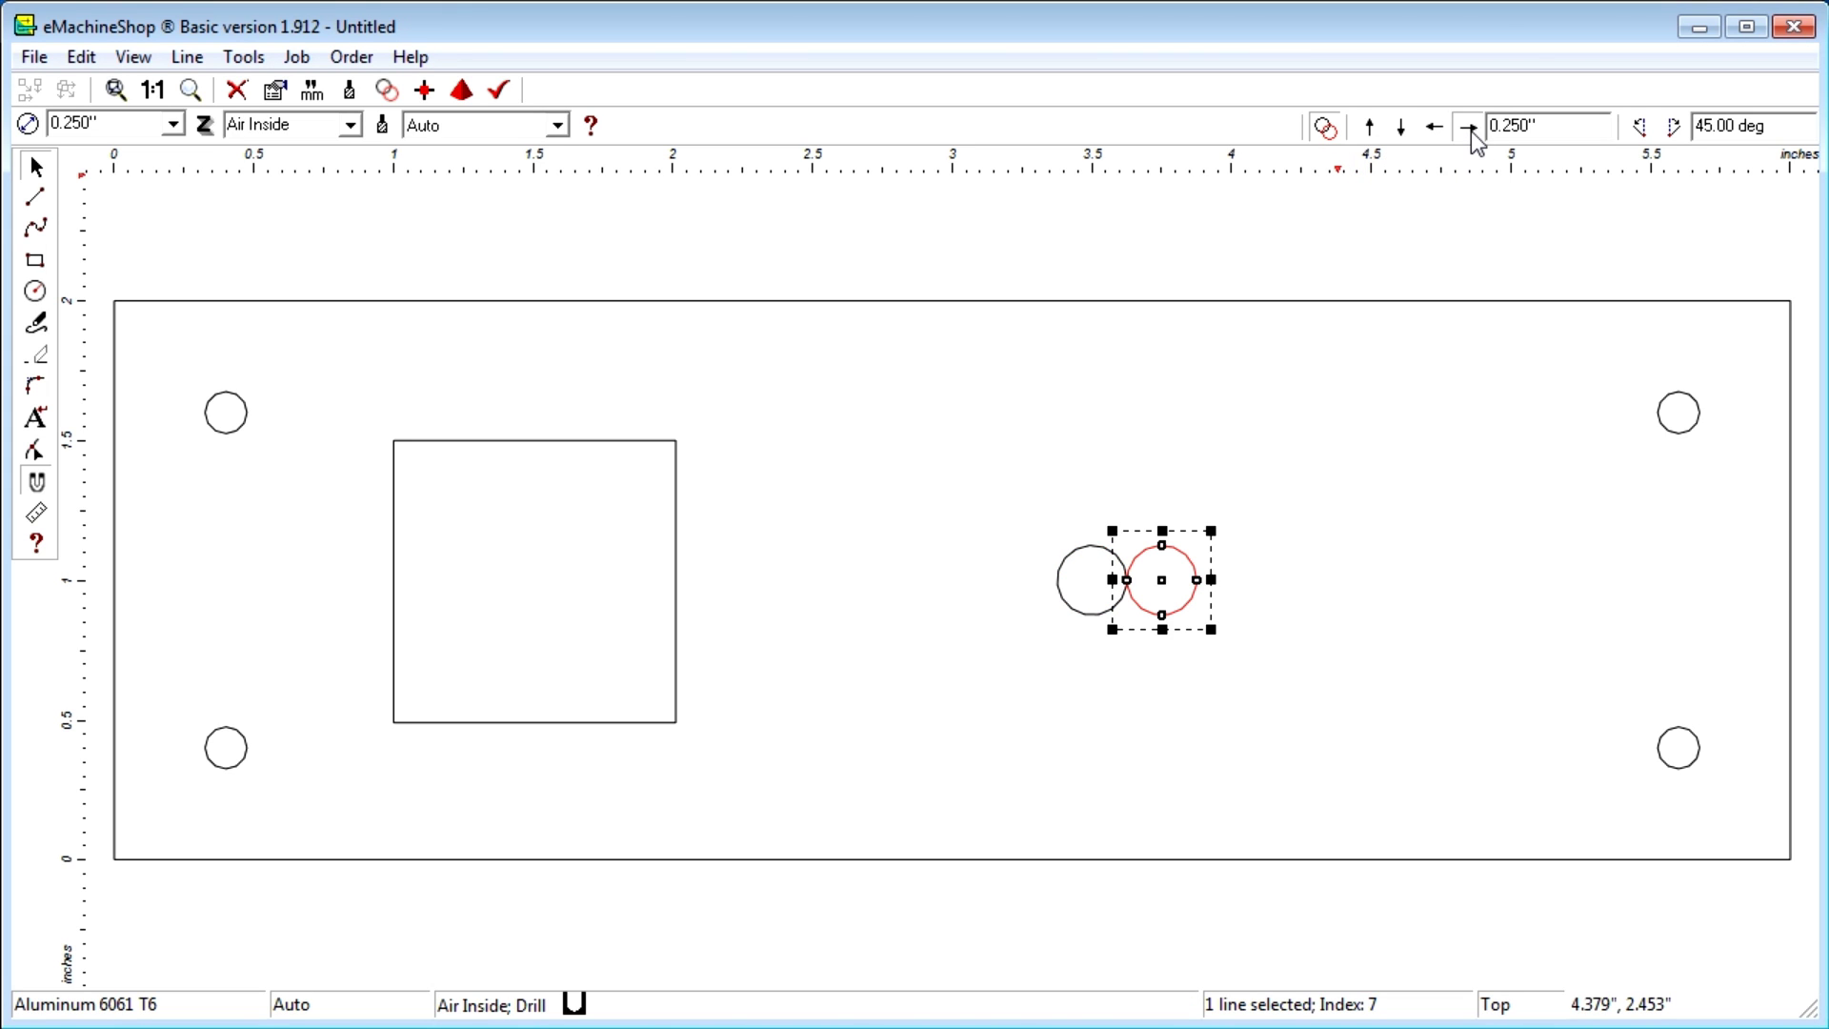
click(1469, 128)
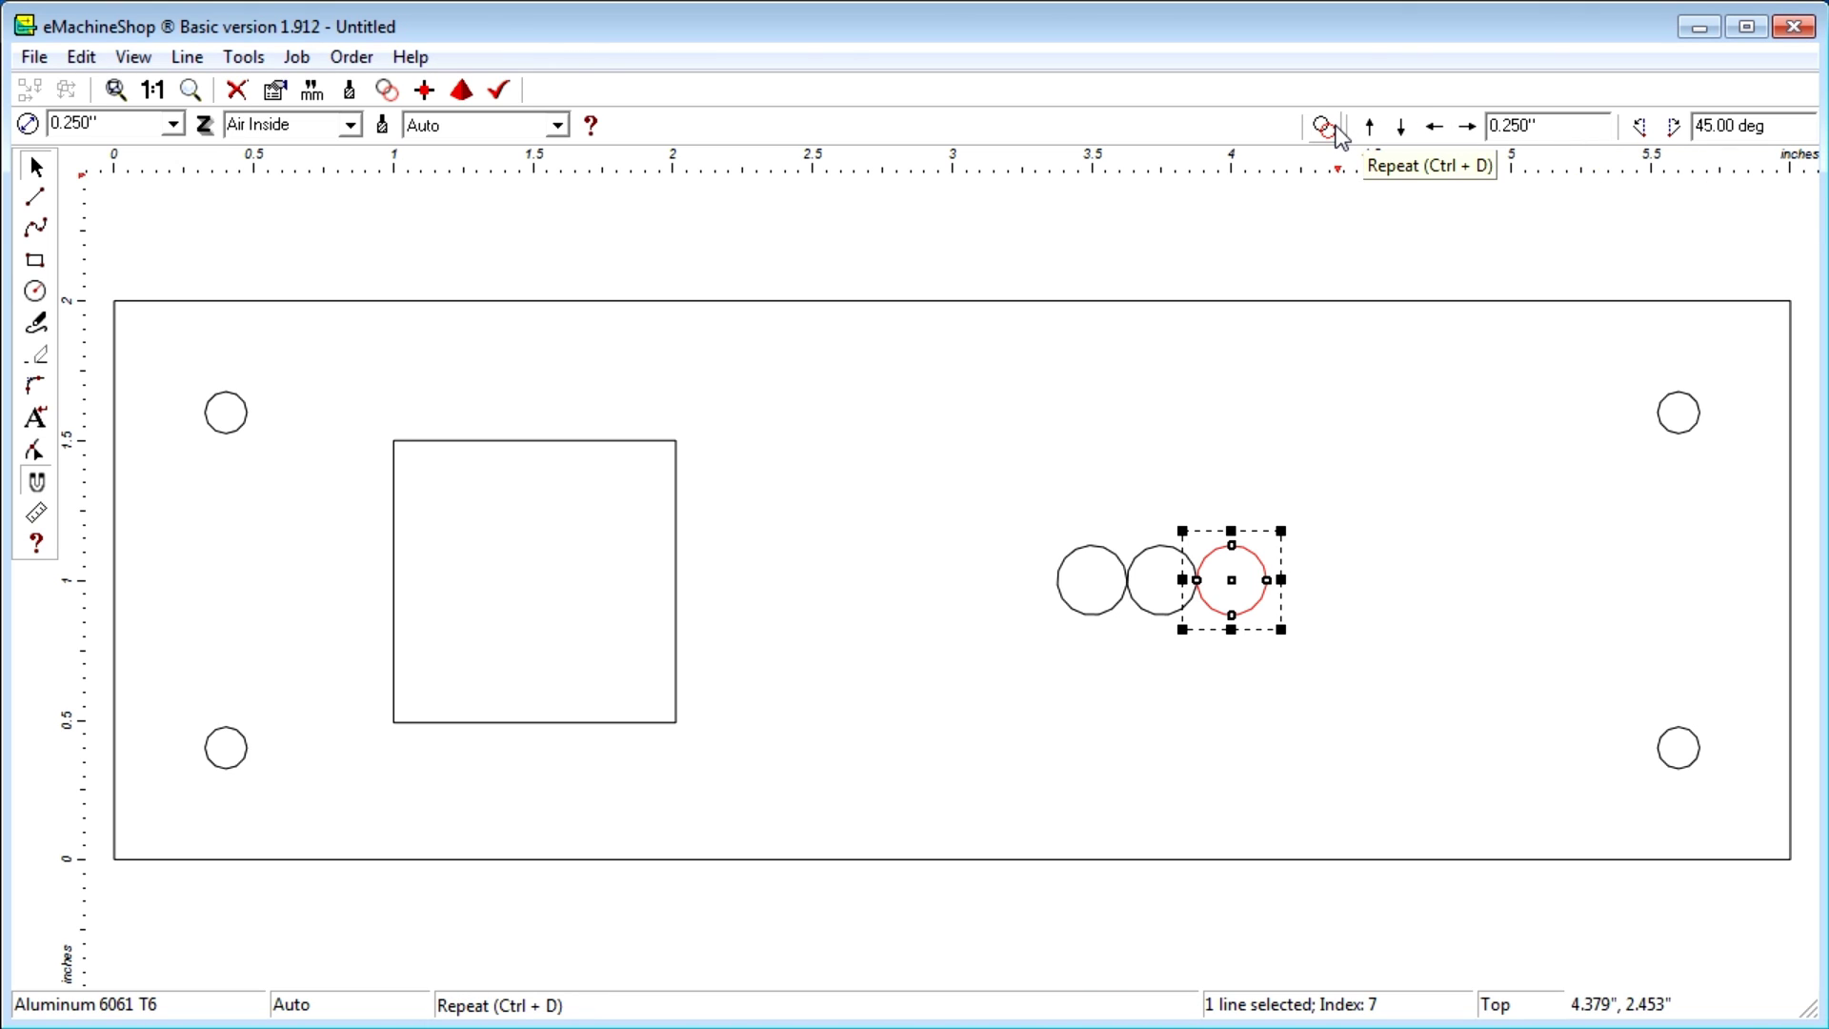
click(1472, 140)
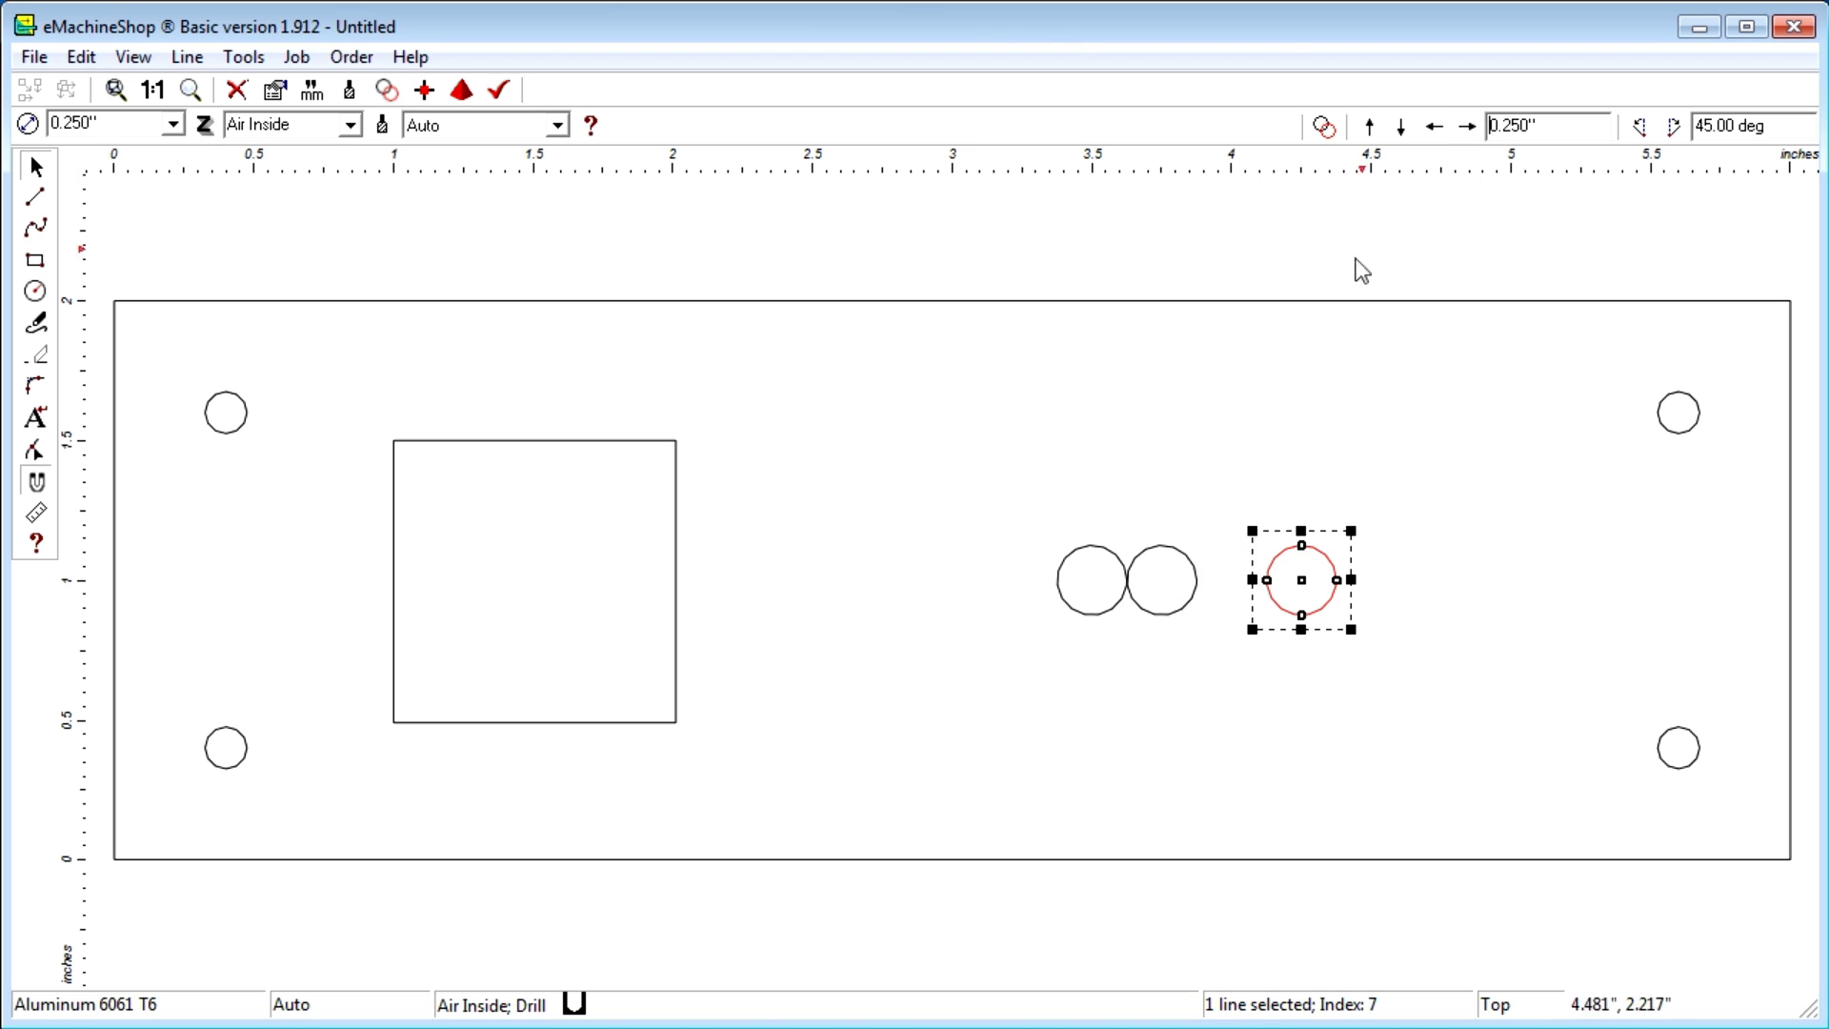
Move the middle circle 1.25 inches right, placing it 0.75 inch beyond the rightmost 0.25 inch circle, and deselect it
click(1183, 561)
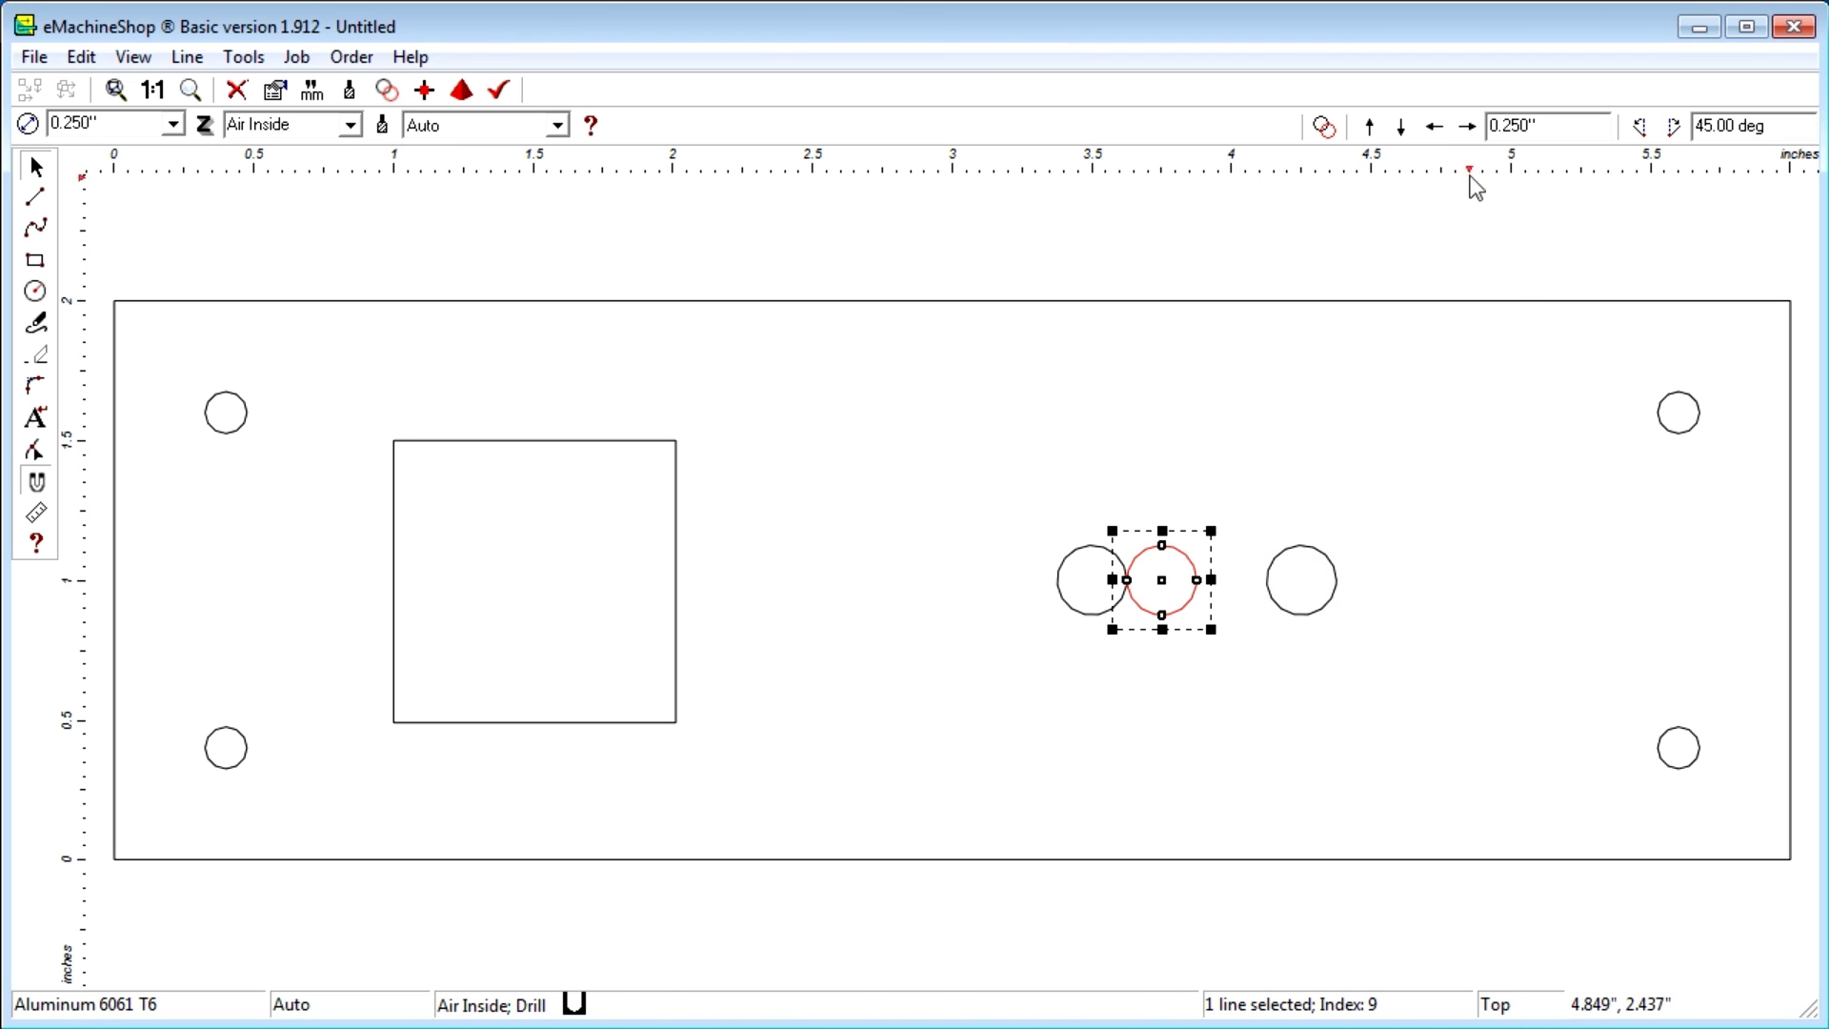
click(1473, 135)
click(1476, 138)
click(1474, 136)
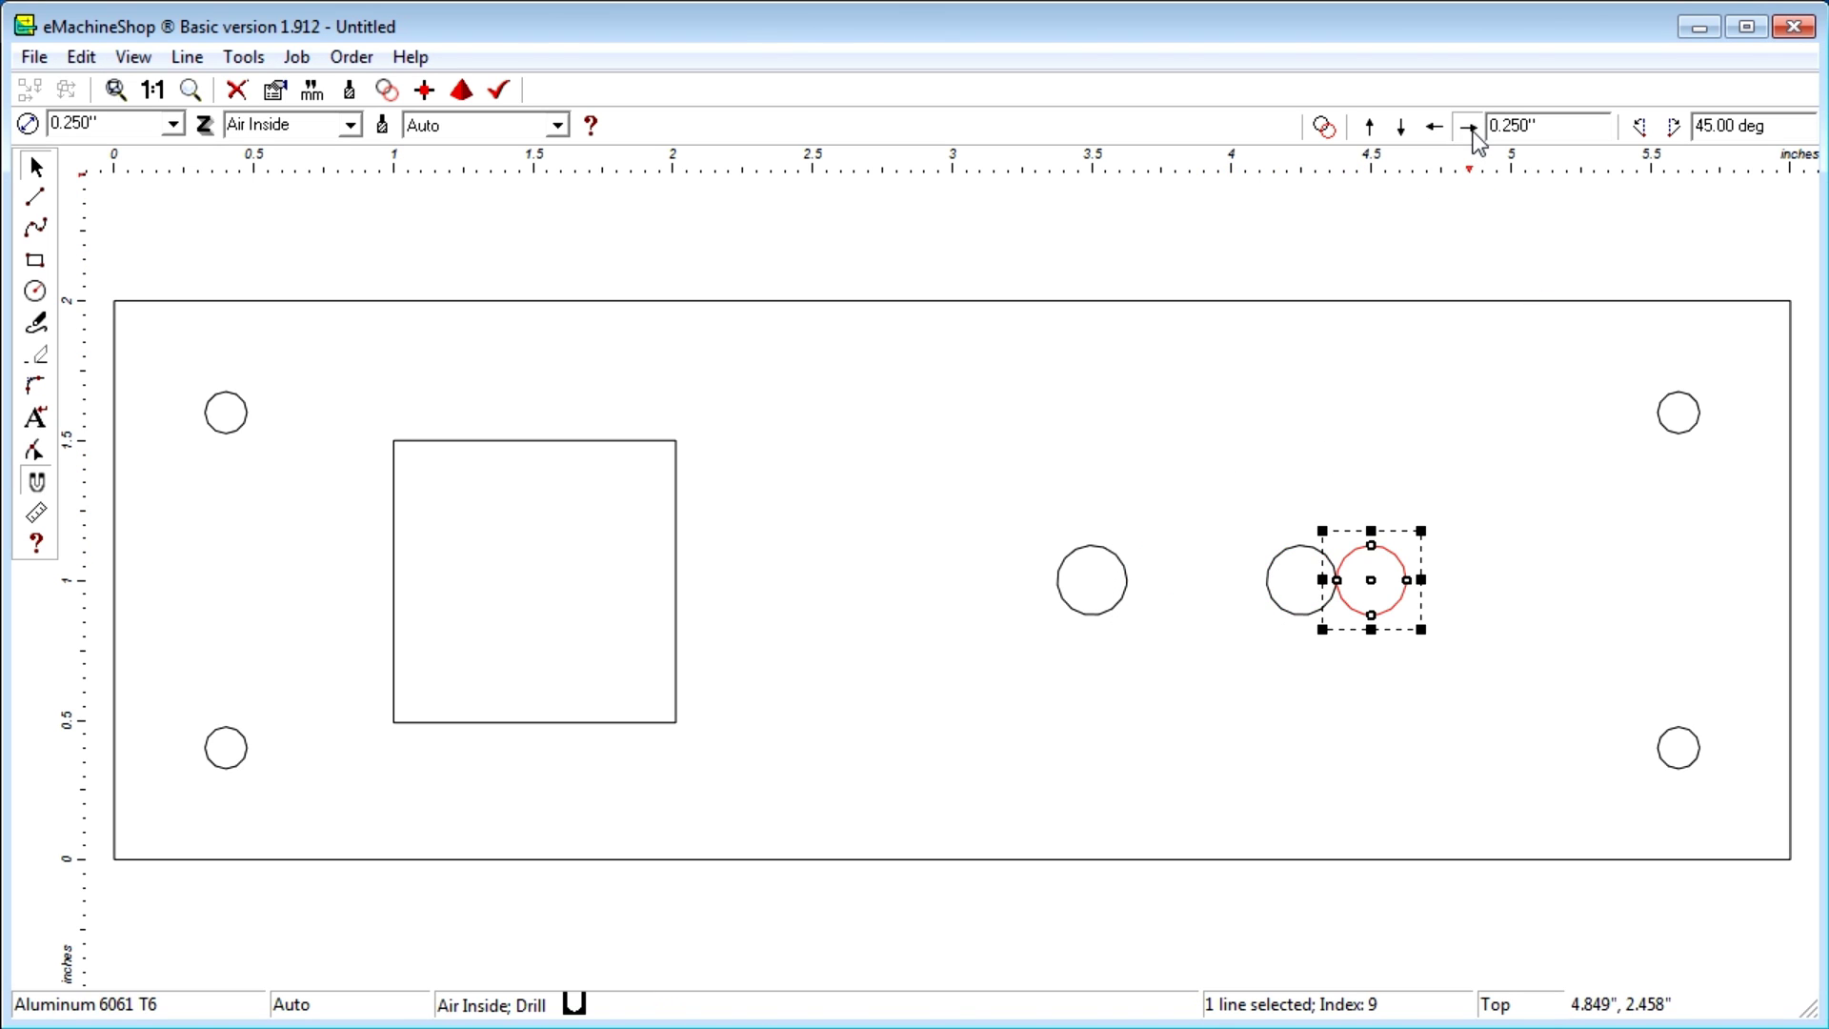
click(1474, 136)
click(1474, 137)
click(1170, 408)
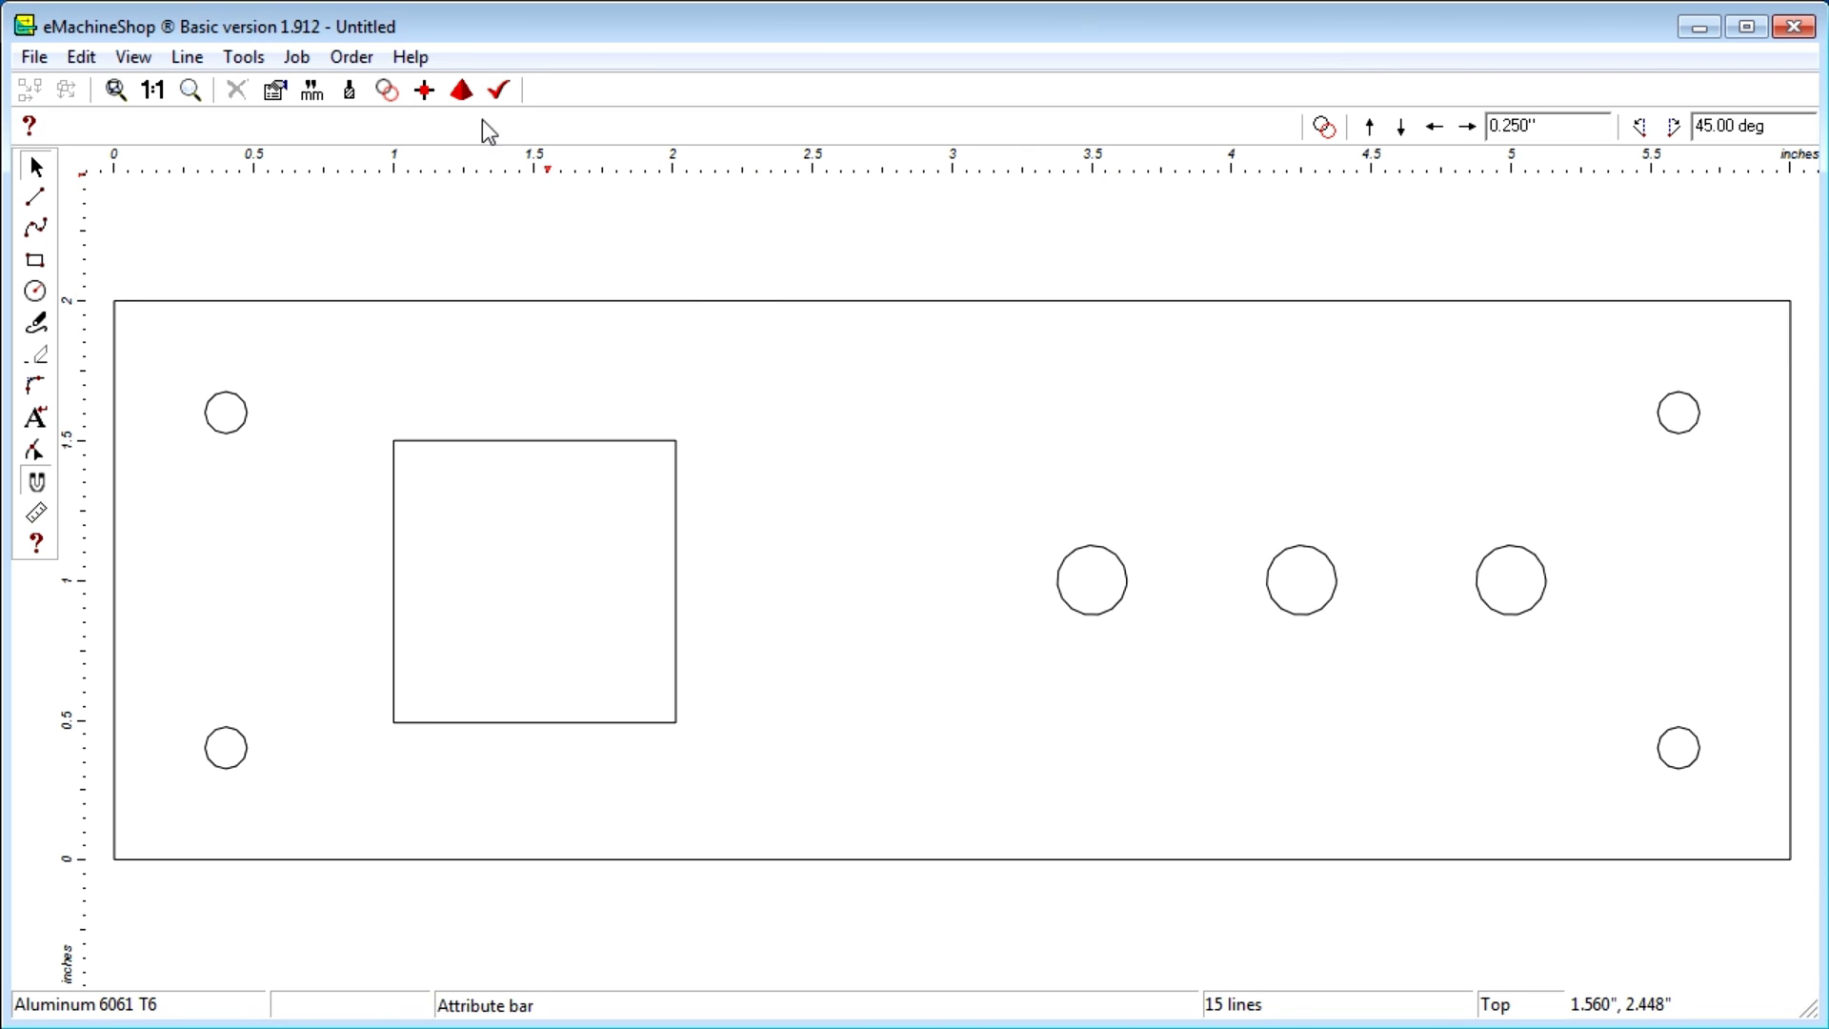
Generate the 3D preview of the plate and rotate the model to inspect its holes and square cutout
click(461, 93)
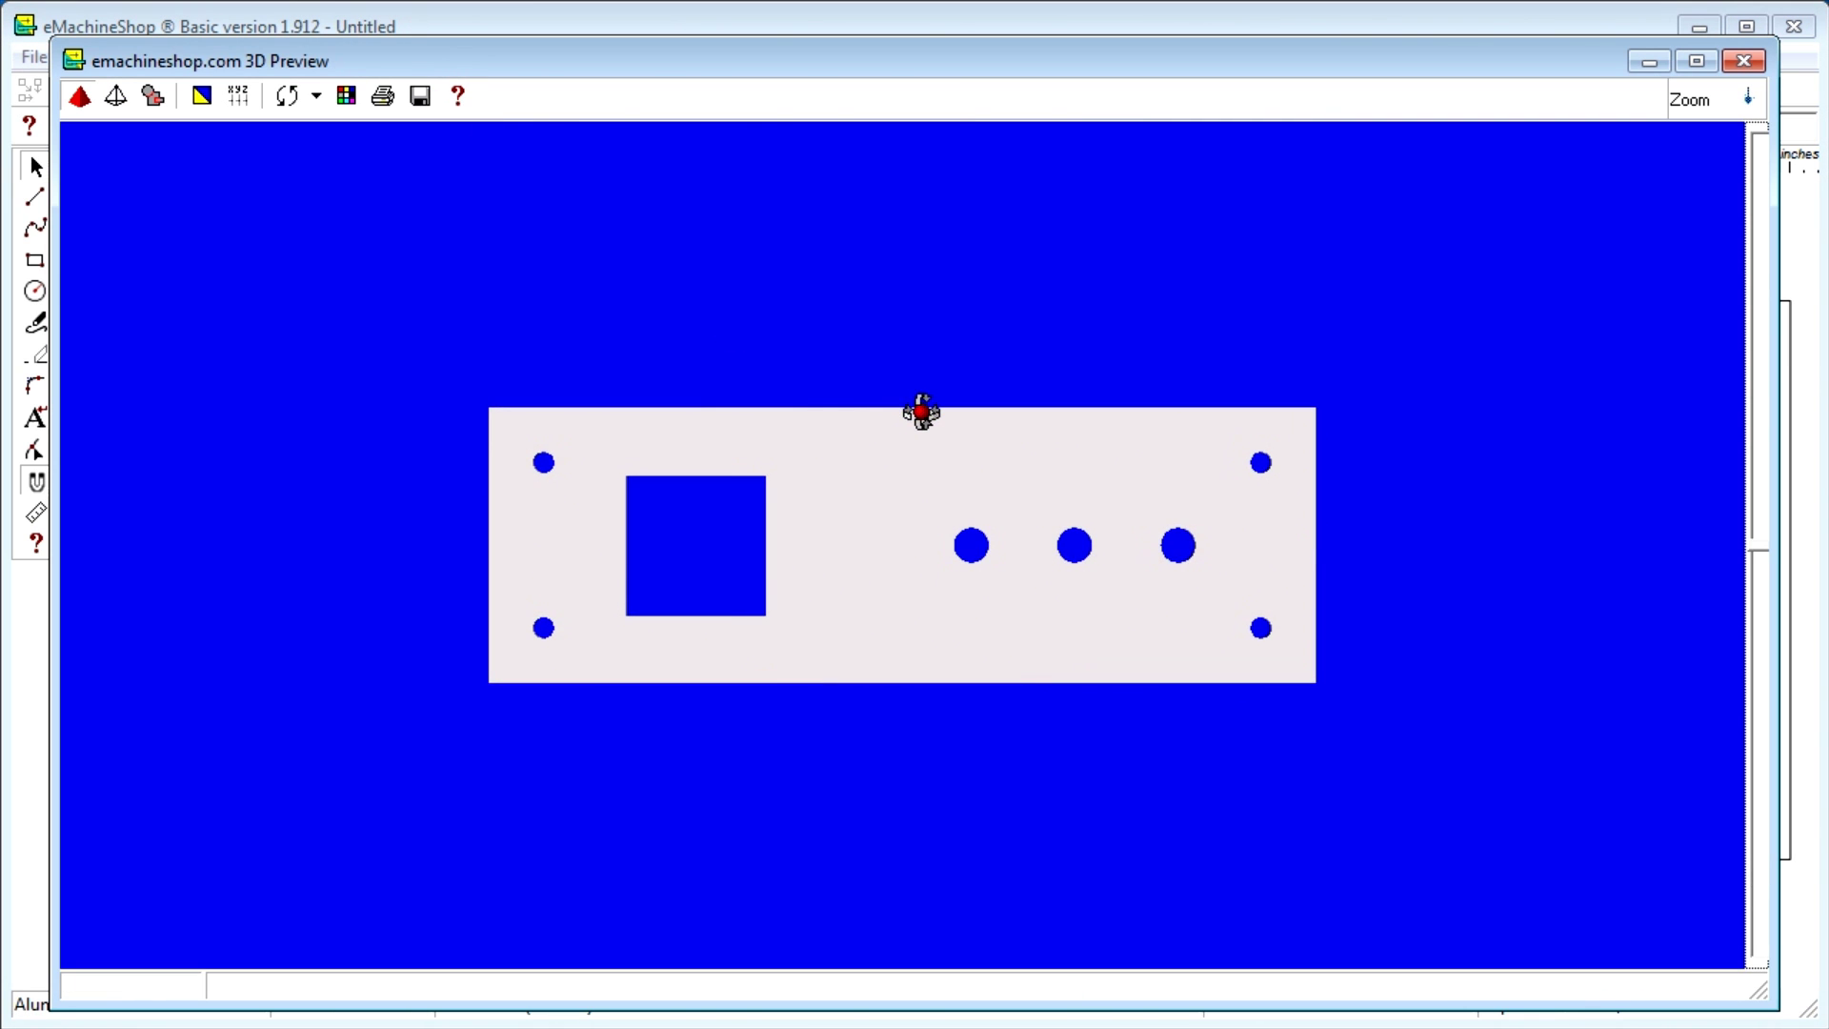
drag(924, 388, 911, 470)
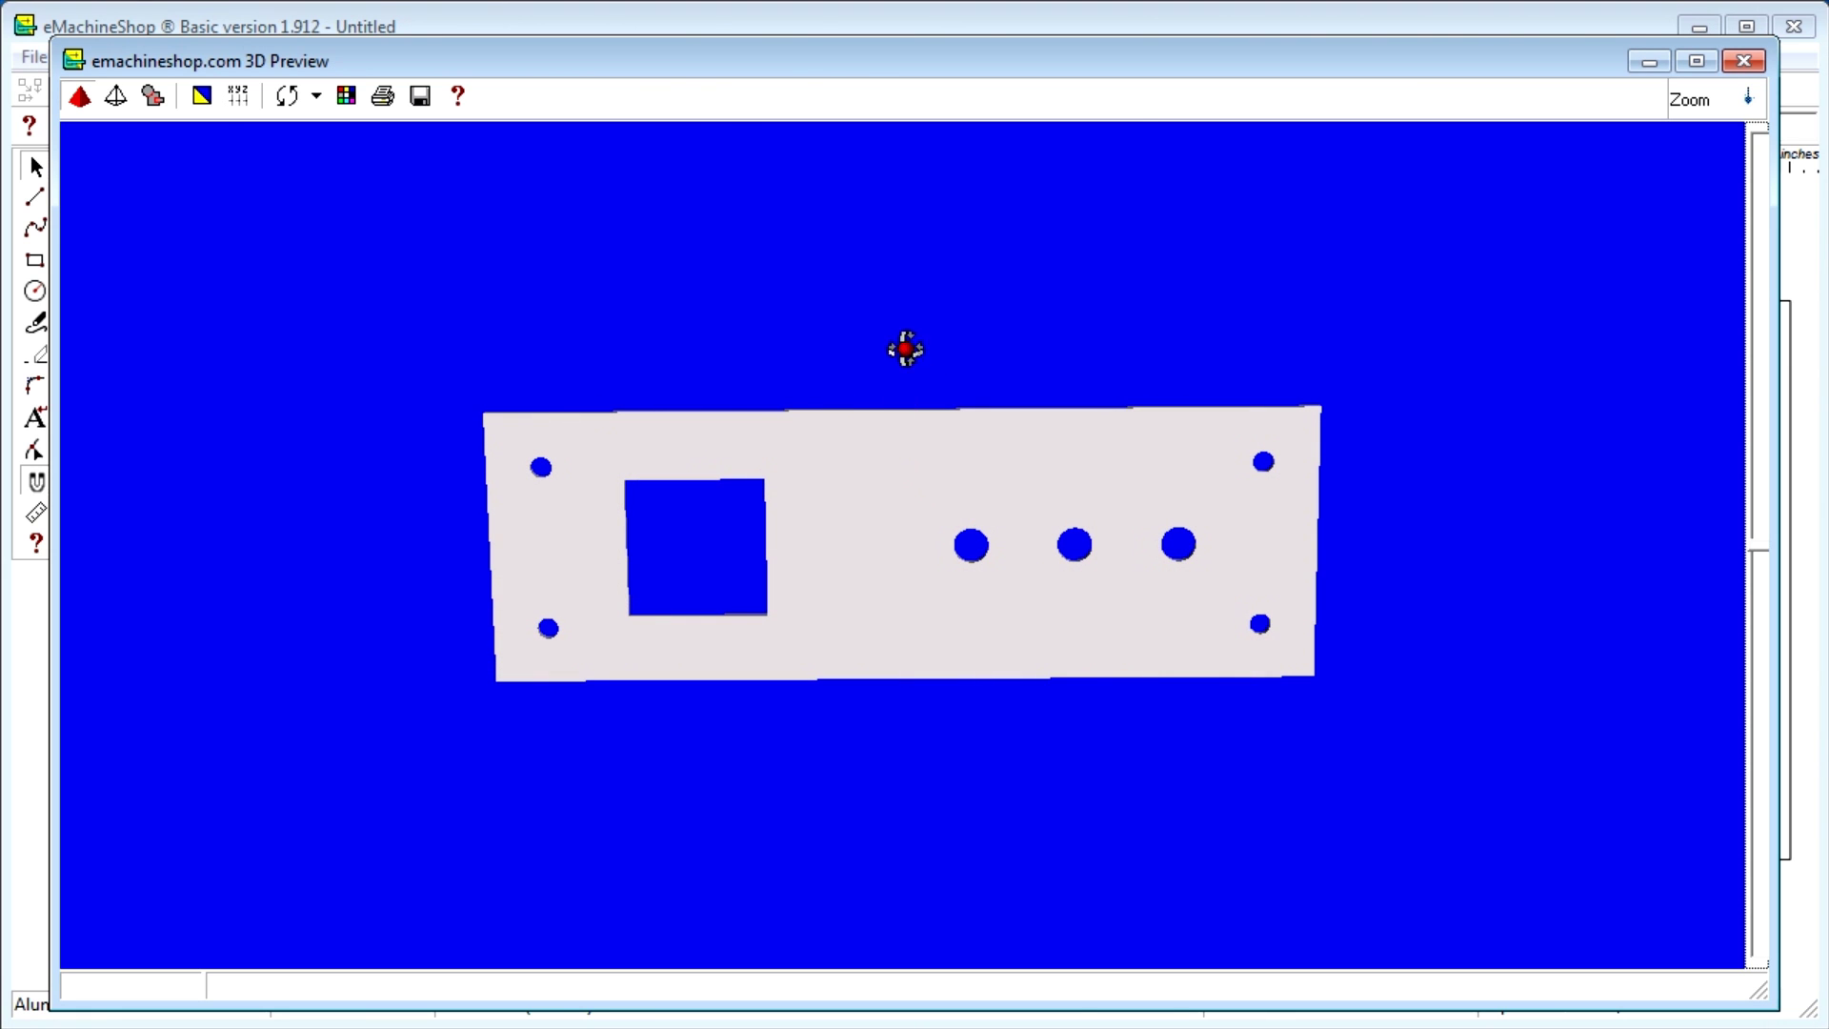